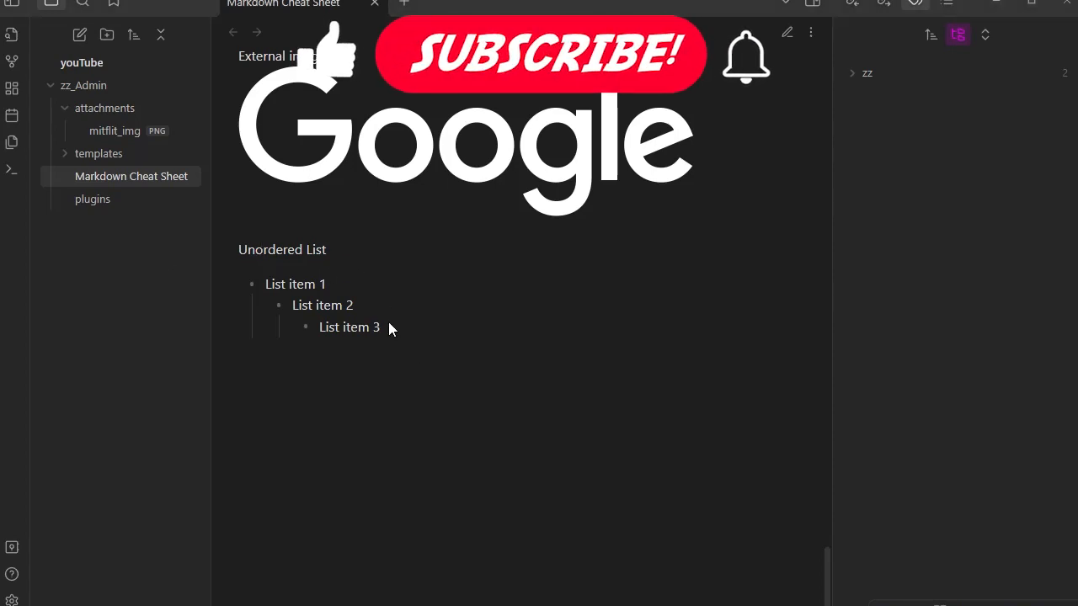
- Add the line "Ordered Lists" below the unordered list and change the label above that list to "Unordered Lists"
left_click(786, 35)
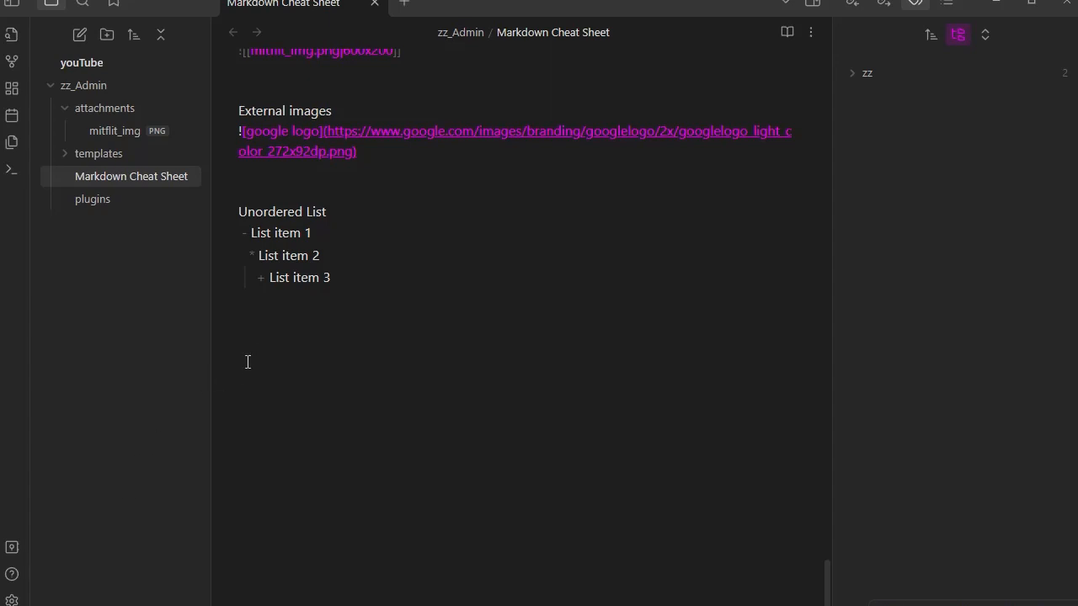
type("Ordered Listss")
left_click(267, 300)
key("Delete")
- Start a numbered list under "Ordered Lists" with "1. First item"
left_click(341, 337)
key("Return")
type("1.")
type("First item")
- Add the indented numbered entry "1. Second Item" under "First item"
key("Return")
key("Tab")
key("BackSpace")
type("a")
key("BackSpace")
key("BackSpace")
key("BackSpace")
type("I.")
key("BackSpace")
key("BackSpace")
type("1.")
type("Second")
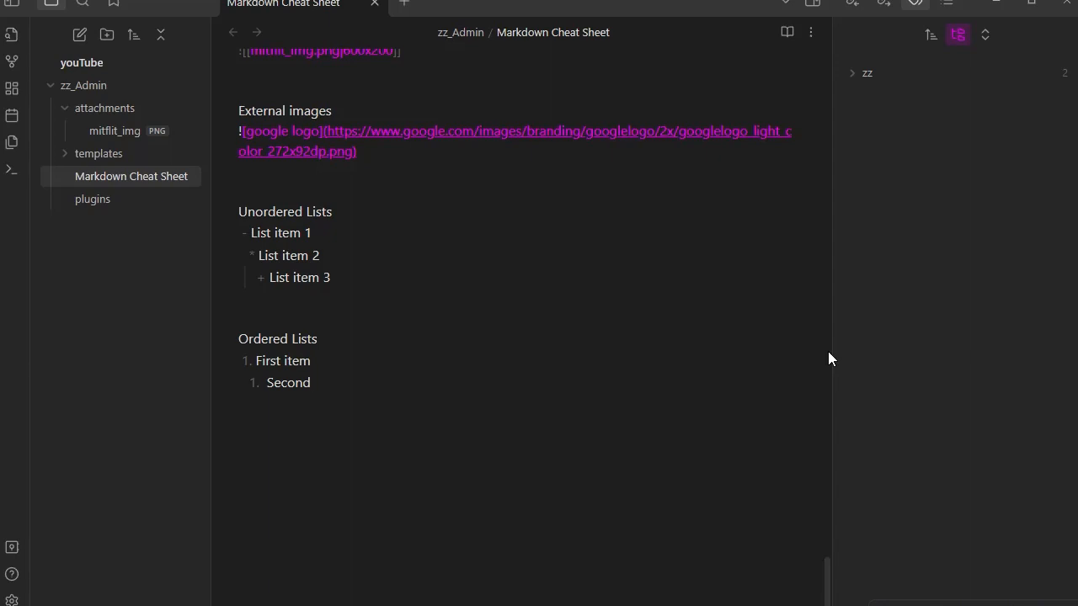
type(" Item")
- Add an indented "Third item" and a top-level "Fourth item" to the ordered list, and preview the note in reading view
key("Return")
key("shift+Tab")
type("Third item")
left_click(358, 384)
key("Return")
type("Third")
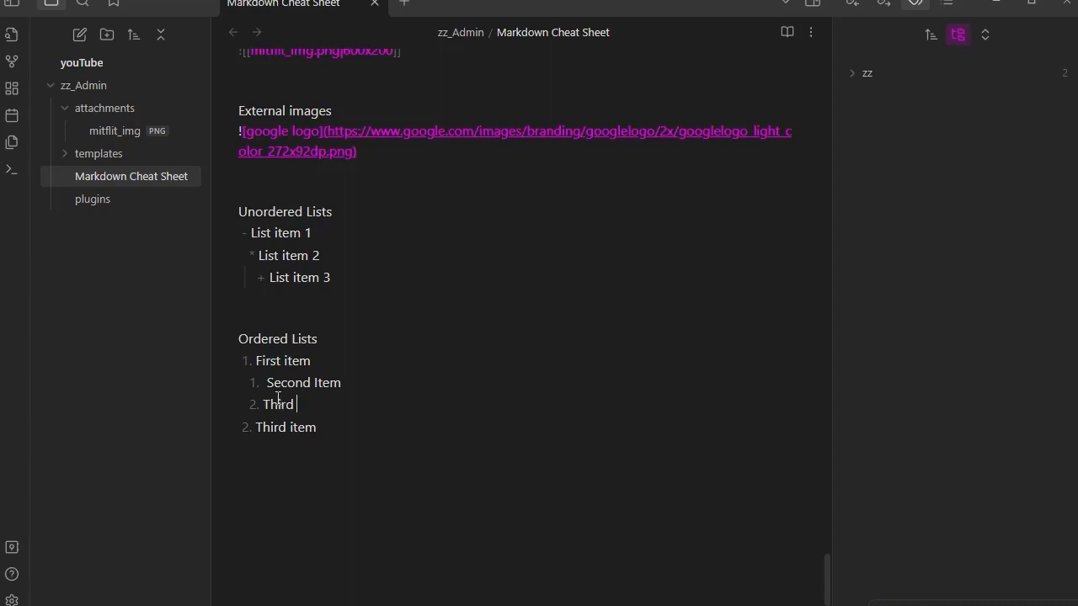
type(" item")
left_click_drag(259, 427, 287, 428)
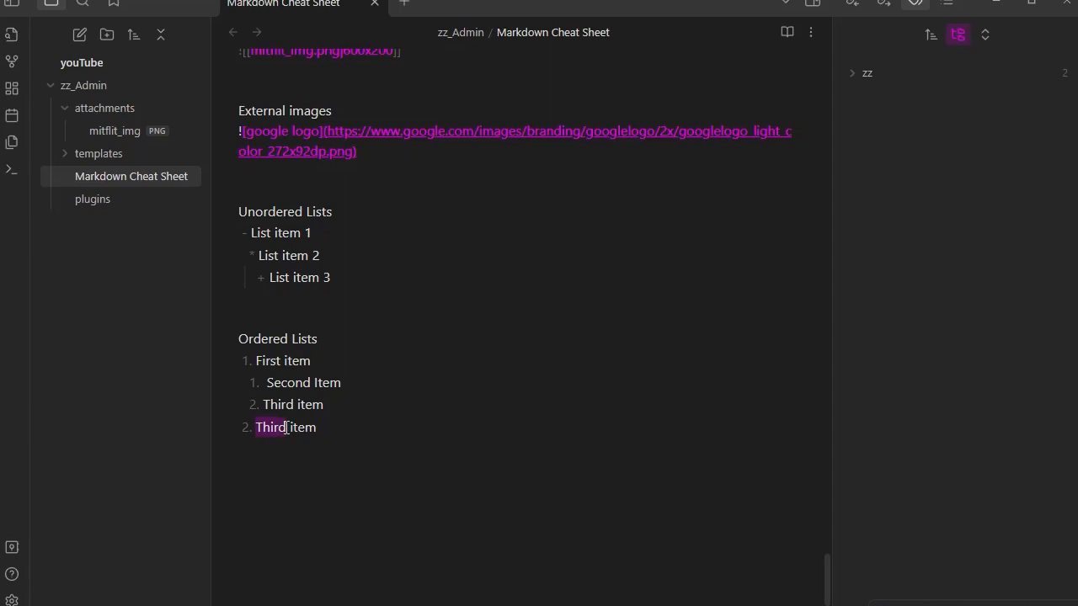
type("Fourth")
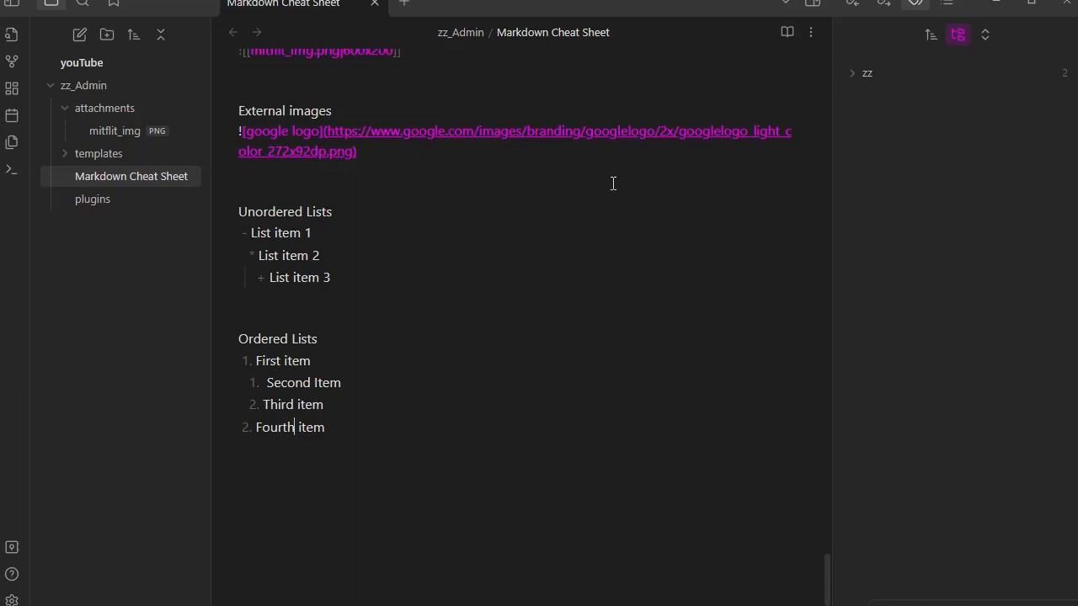
left_click(787, 32)
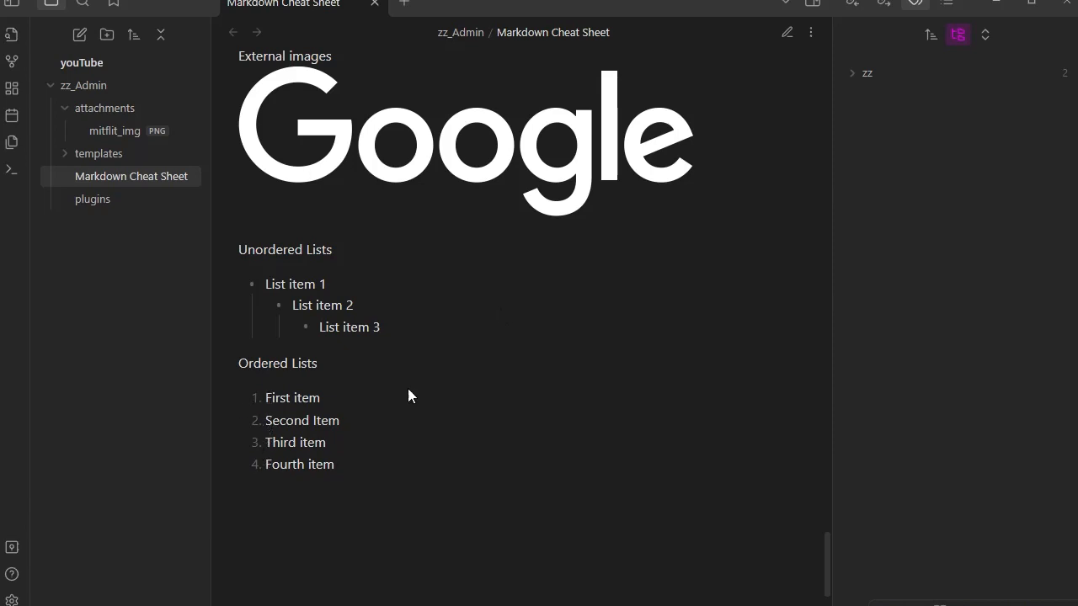
- Insert an empty indented numbered entry directly after "First item" and check the list in reading view
left_click(788, 34)
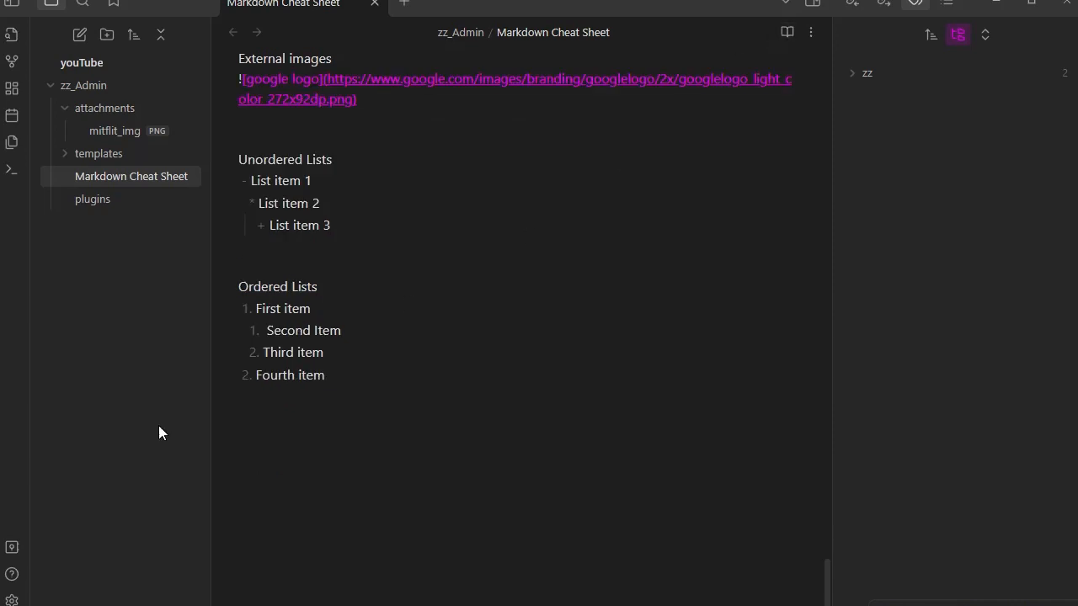
left_click(328, 314)
key("Return")
key("Tab")
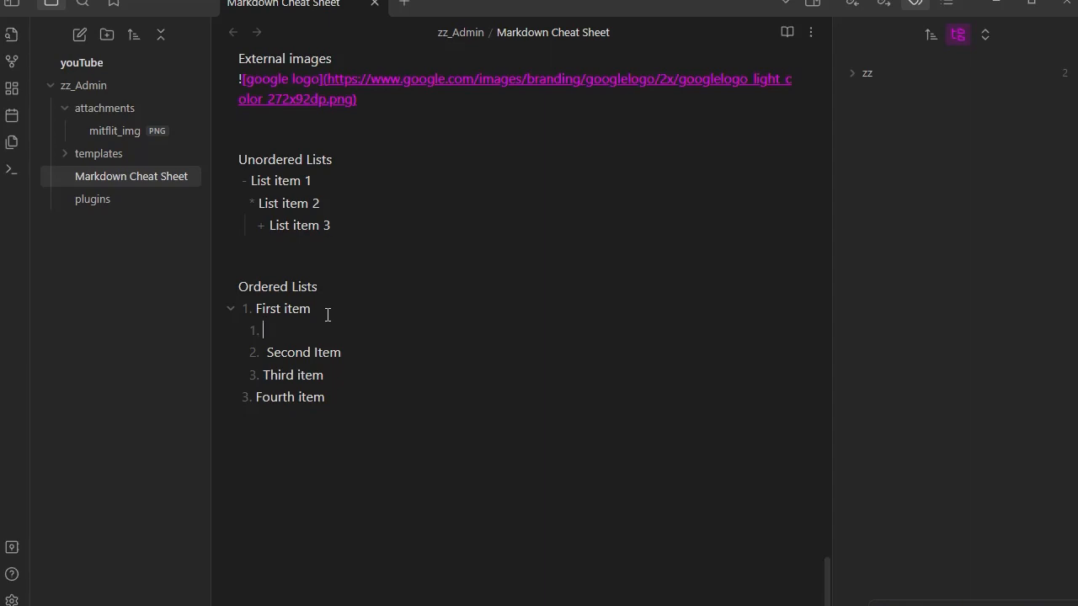
left_click(788, 32)
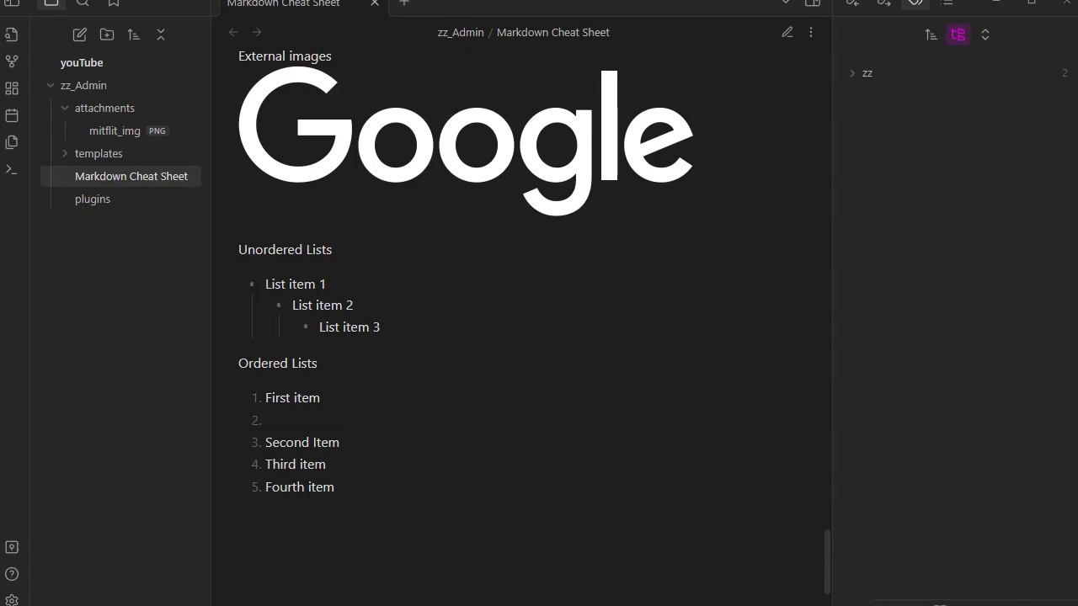
left_click(783, 34)
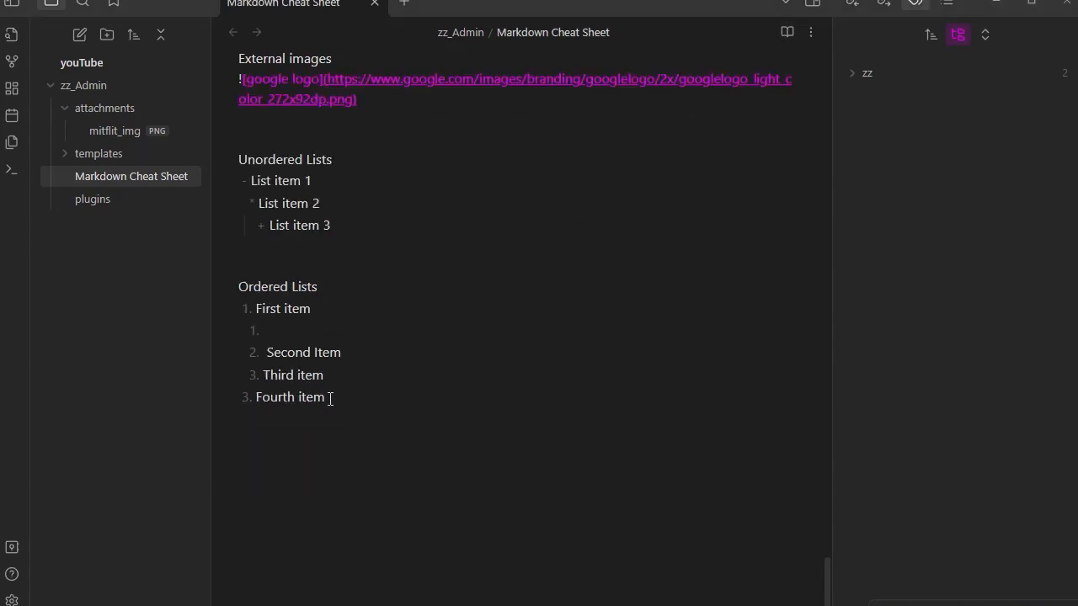
- Replace everything below "First item" with indented "Second item" and "Third item" plus a top-level "Fourth item", and preview the list
left_click_drag(330, 399, 233, 334)
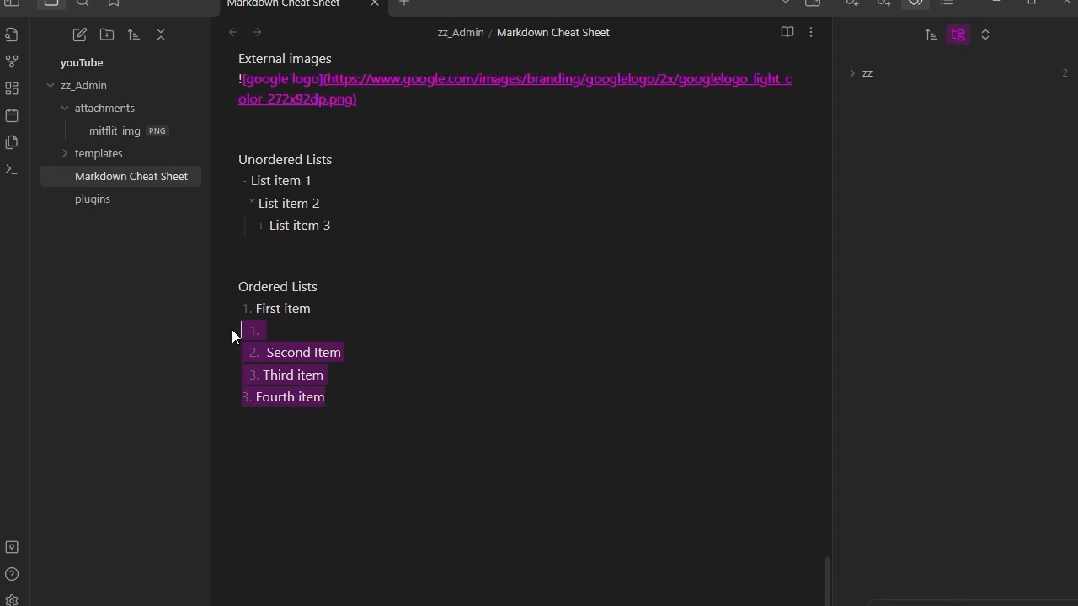
key("BackSpace")
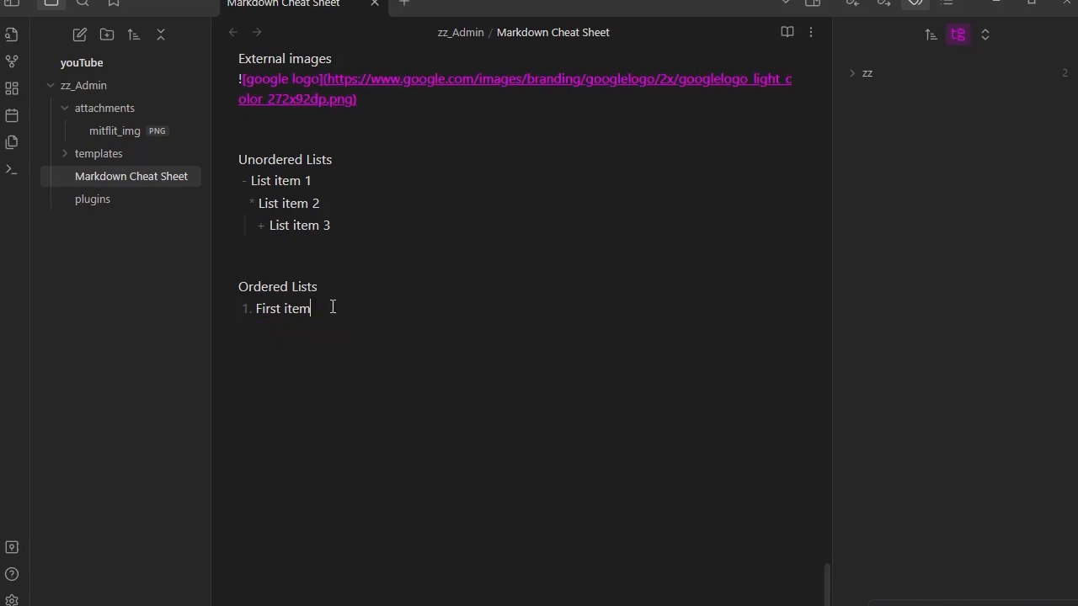
type("2.")
key("Tab")
type("Second item")
key("Return")
type("Third item")
key("Return")
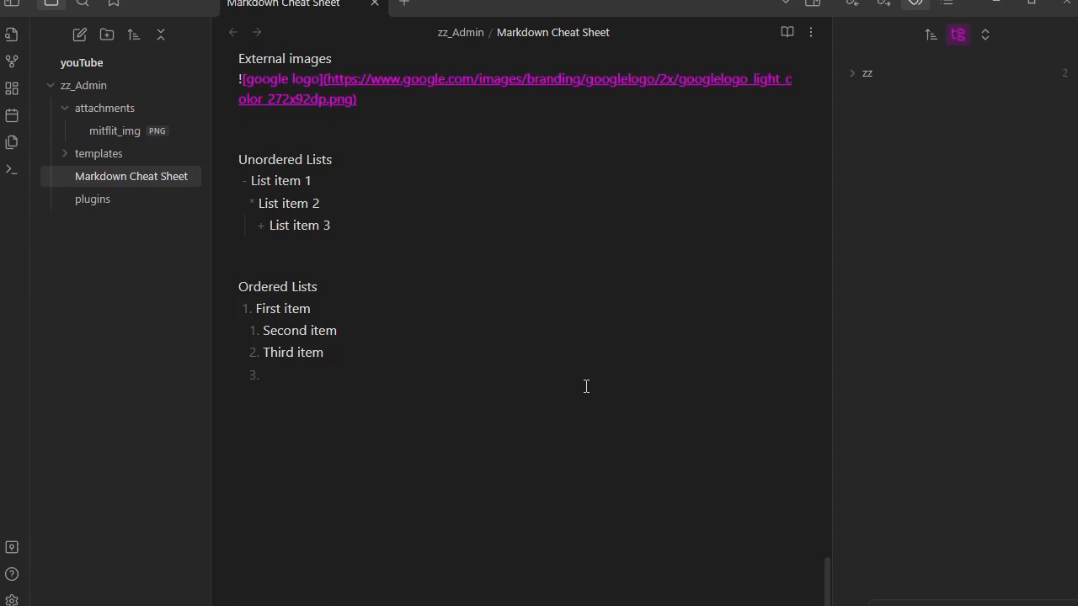
key("shift+Tab")
type("Fourth item")
left_click(787, 34)
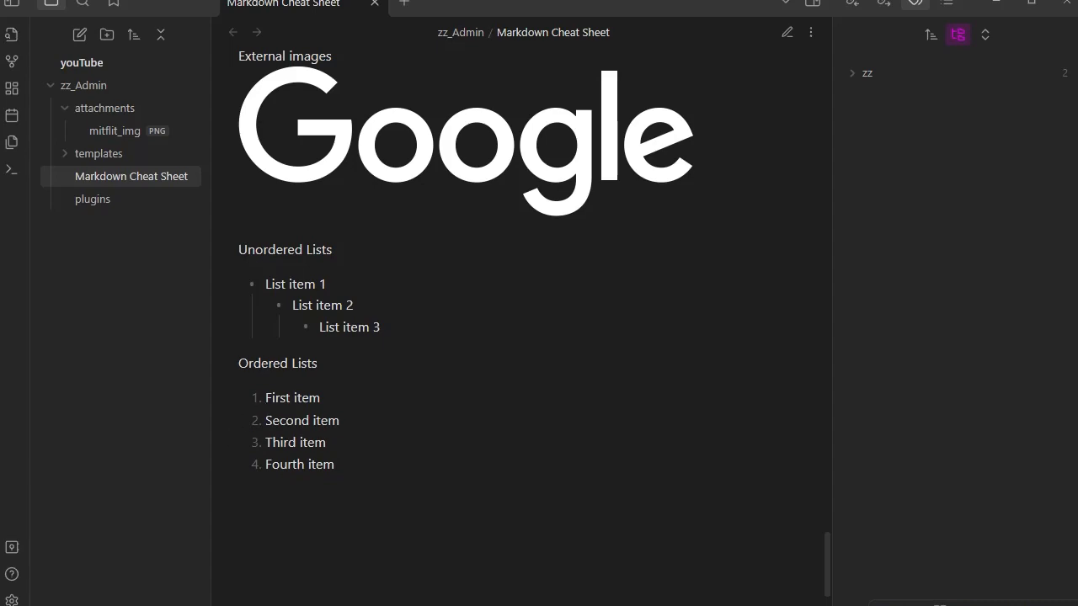
- Bring up the testing vault's Markdown Cheat Sheet and examine its nested lists in reading view
left_click_drag(1077, 0, 830, 115)
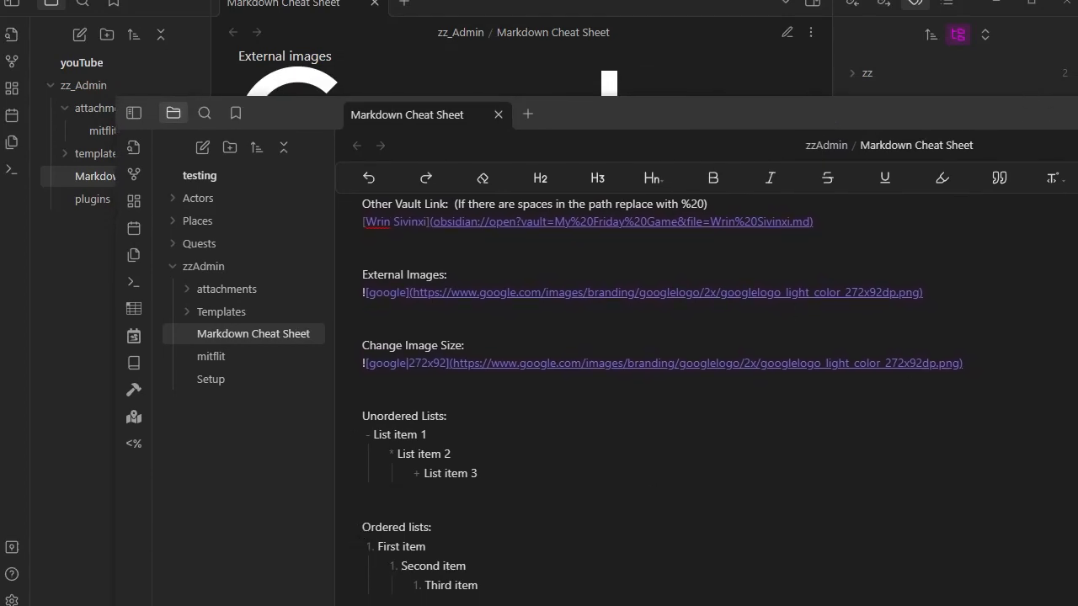
key("ctrl+e")
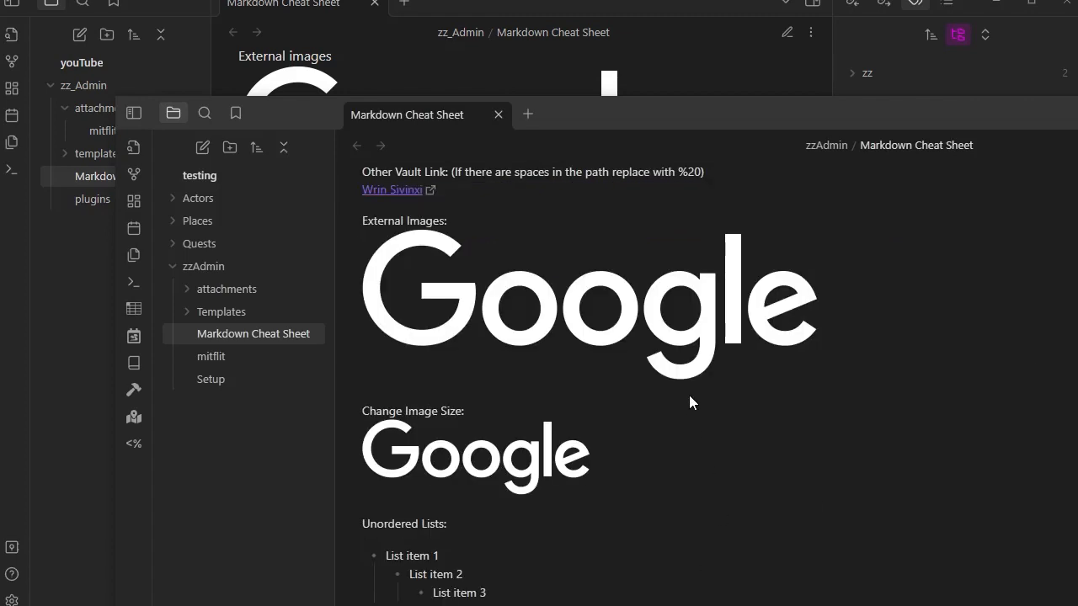
scroll(708, 395, "down", 3)
scroll(721, 395, "up", 2)
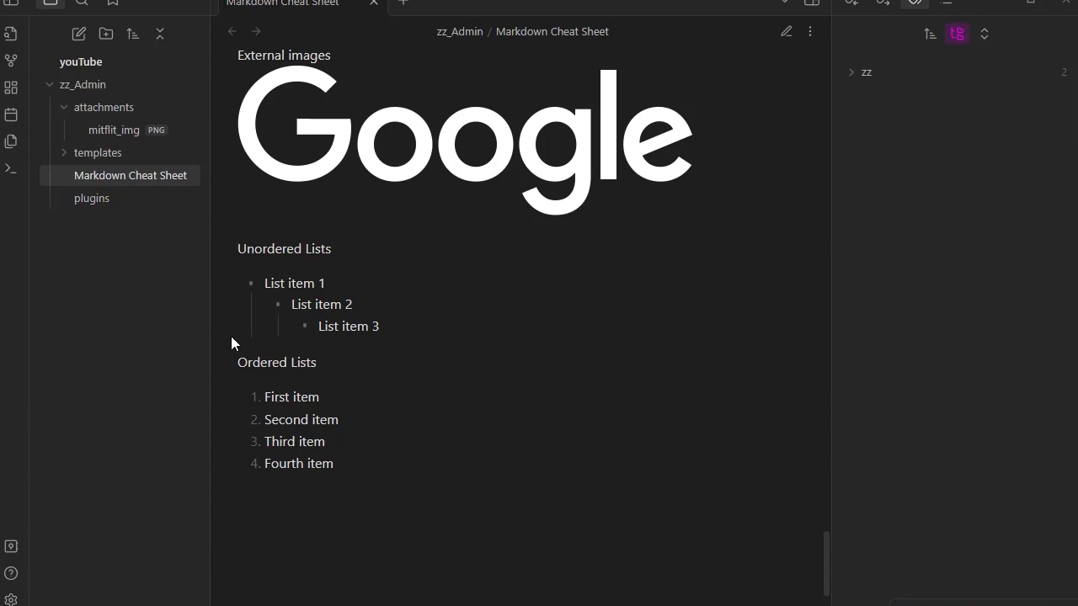
- Indent "Second item" and "Third item" one more level in the youTube vault's ordered list and preview the nesting
left_click(788, 31)
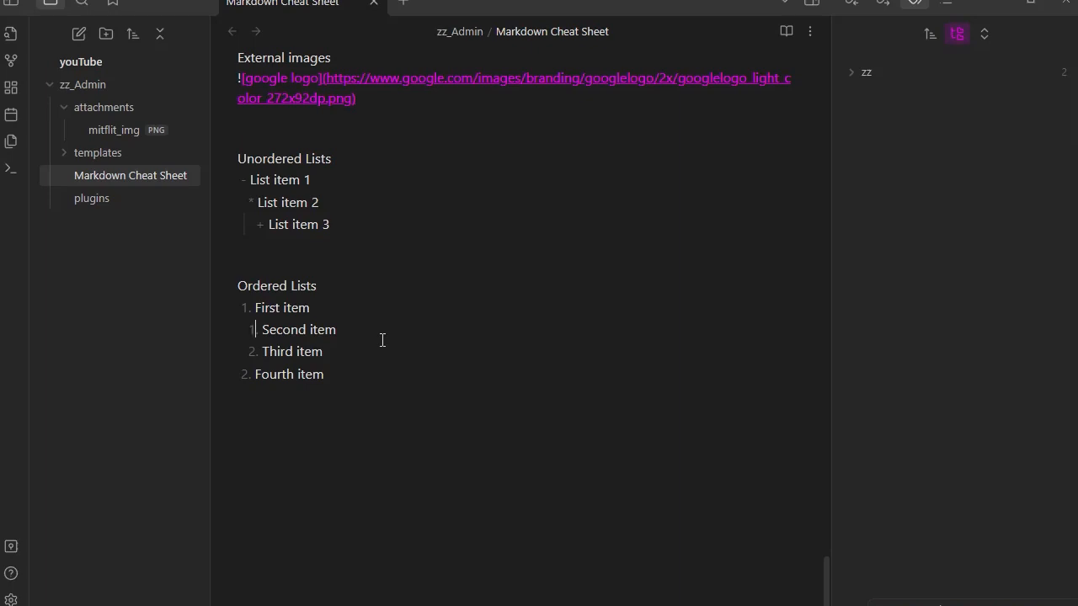
key("Tab")
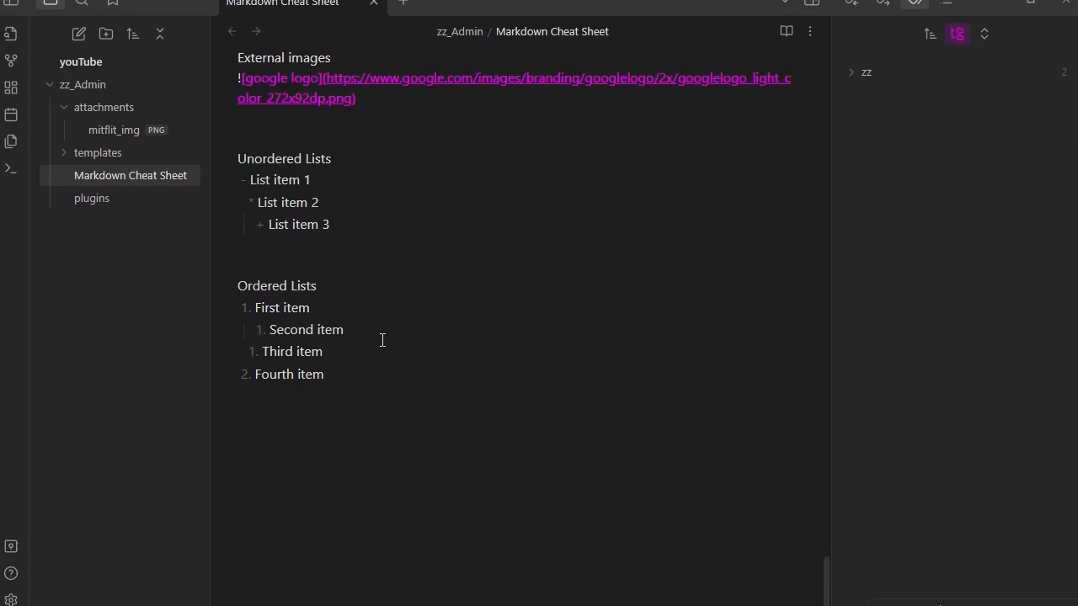
left_click(250, 351)
key("Tab")
left_click(786, 32)
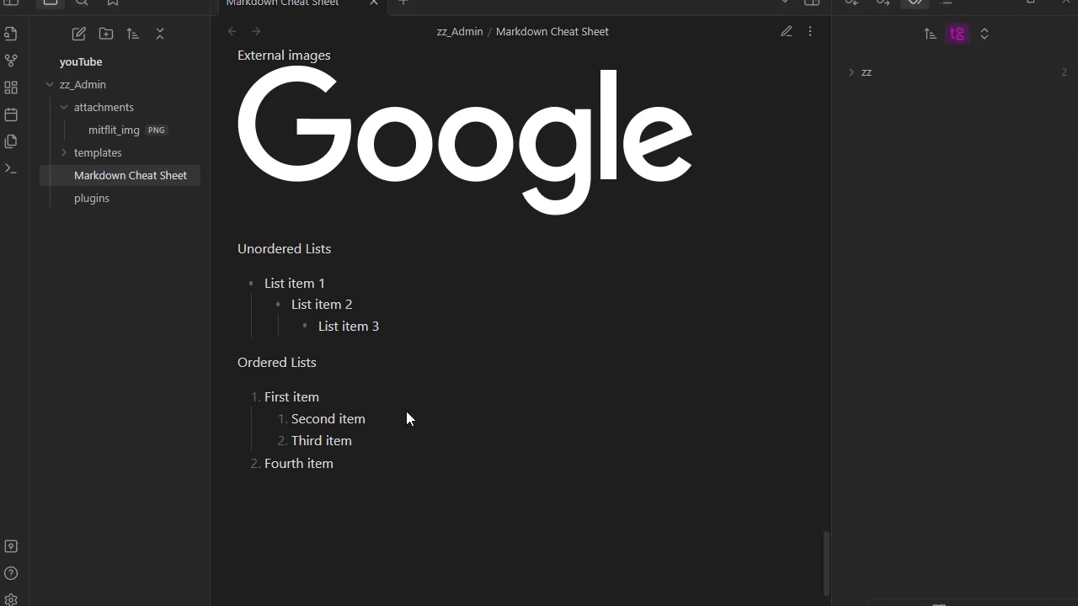
scroll(421, 431, "down", 4)
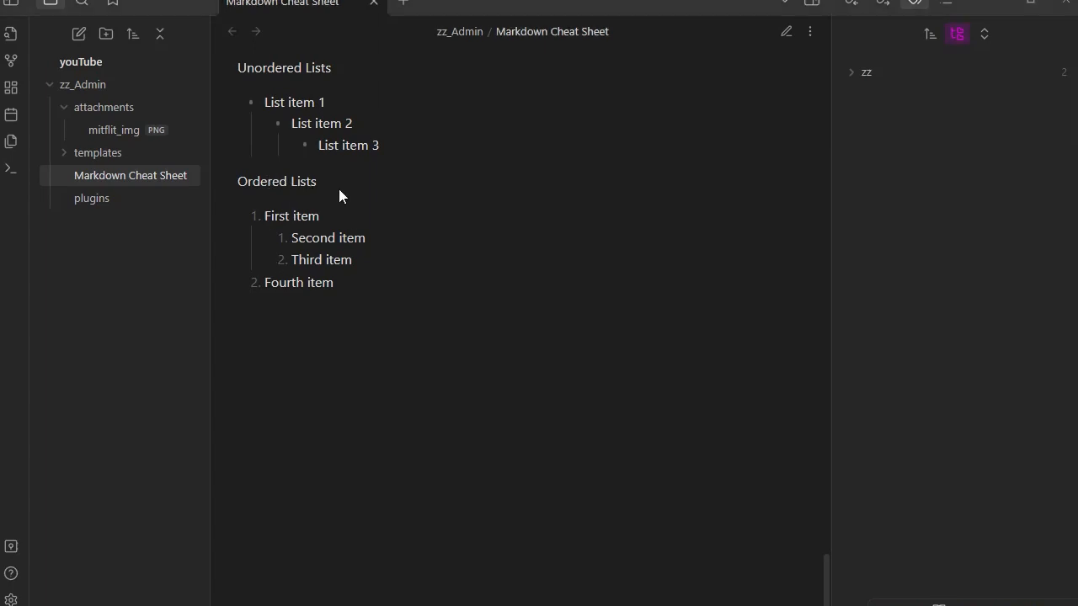
- Return to editing and insert an extra blank line above "Ordered Lists"
left_click(785, 32)
left_click(266, 173)
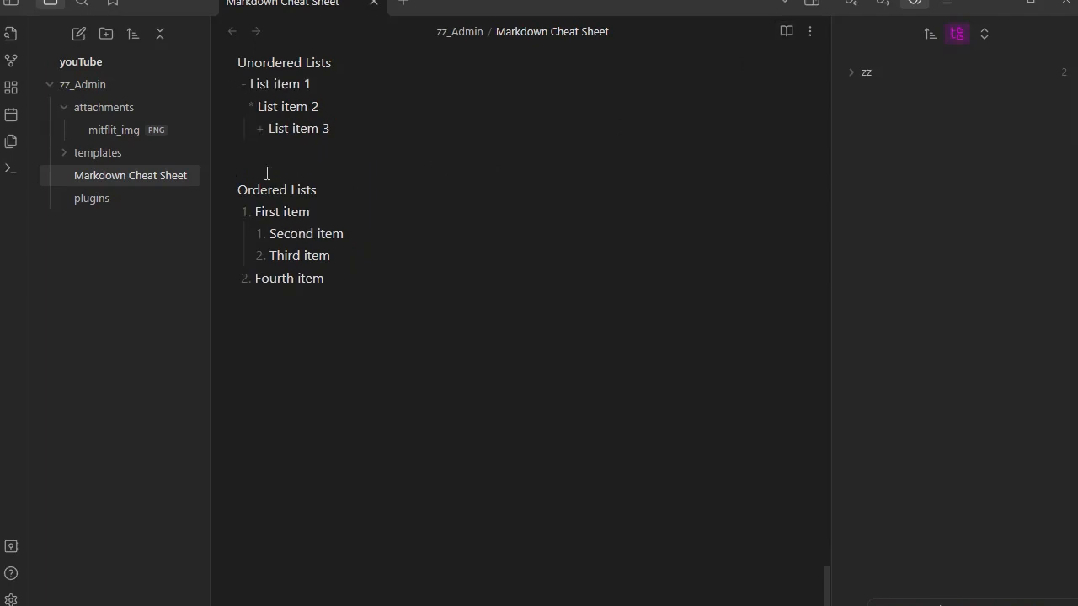
key("Return")
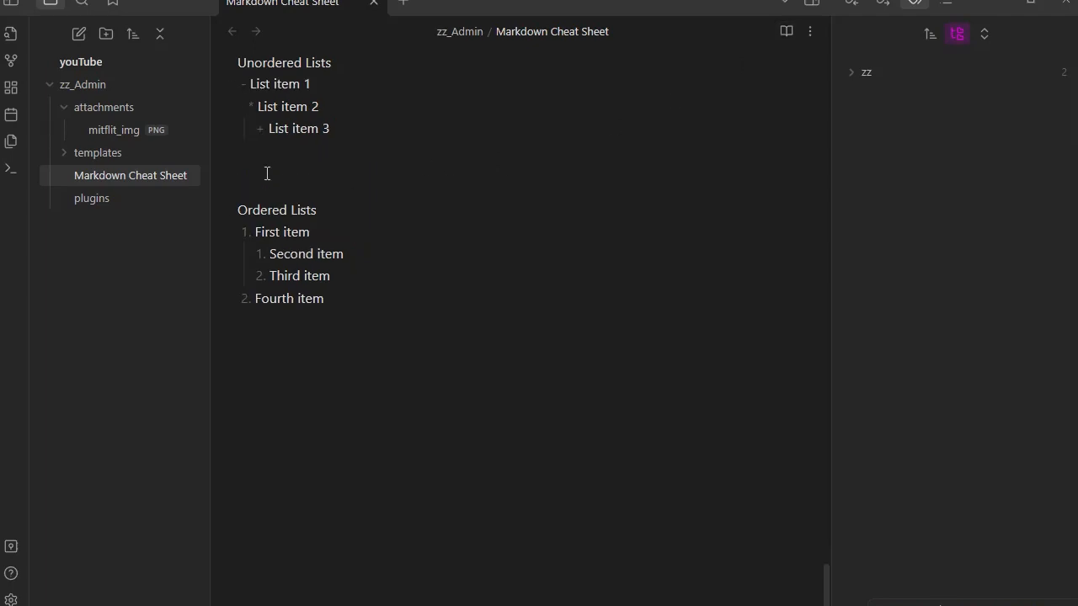
- Add the line "Check boxes (Any value can be used to check the box)" below the ordered list
left_click(377, 315)
type("Chyeck")
key("BackSpace")
key("BackSpace")
key("BackSpace")
key("BackSpace")
type("eck")
type("boxes (Any va")
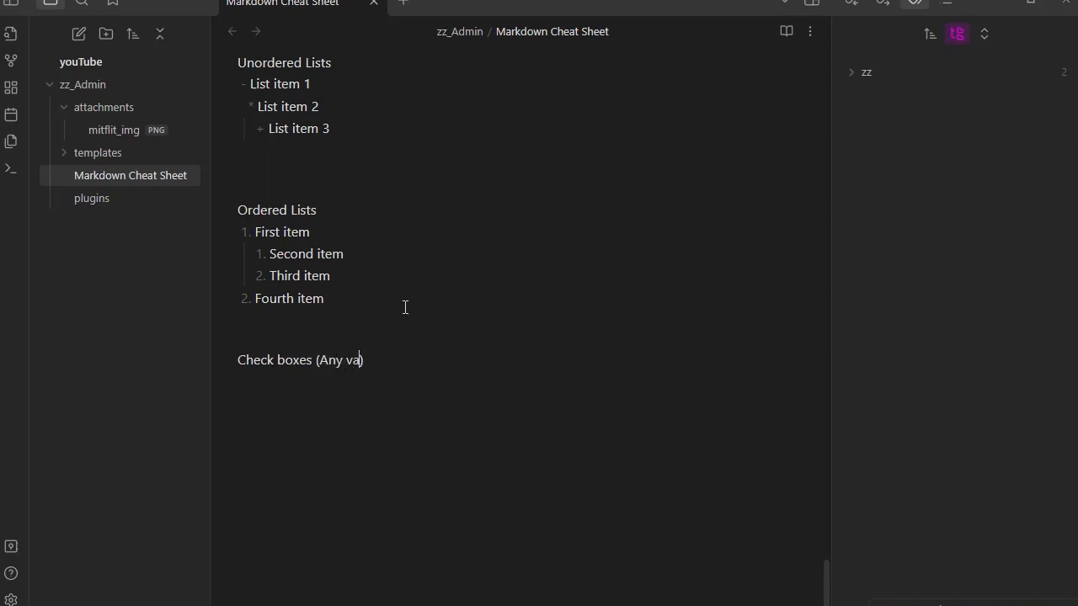
type("lue can be used to ch")
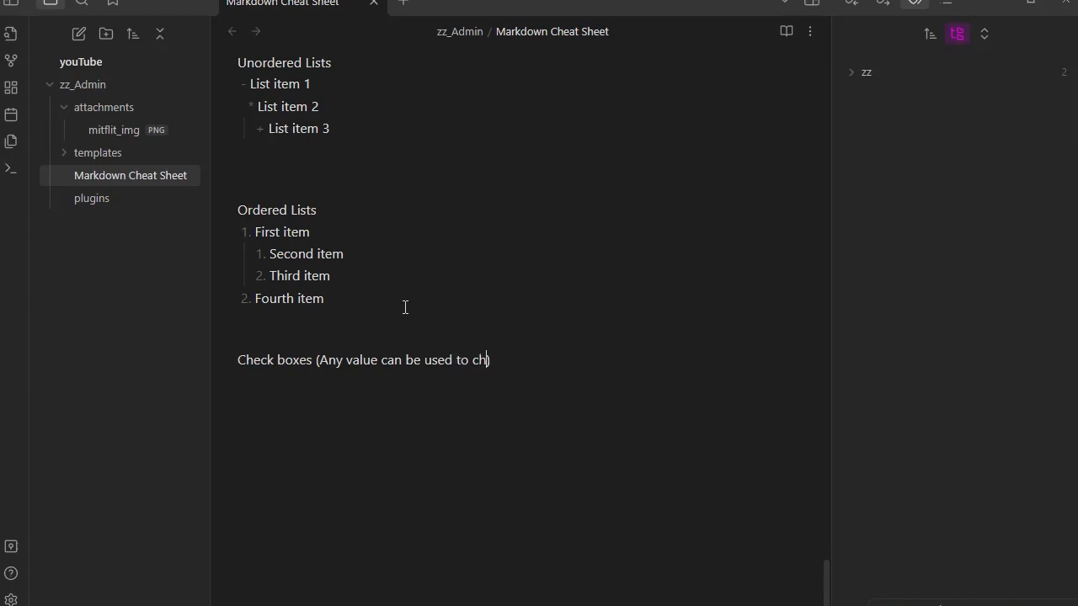
type("eck the boox")
key("Left")
key("BackSpace")
- Add the ticked task "- [x] This will be checked" under the check boxes line
type("- [")
left_click(303, 380)
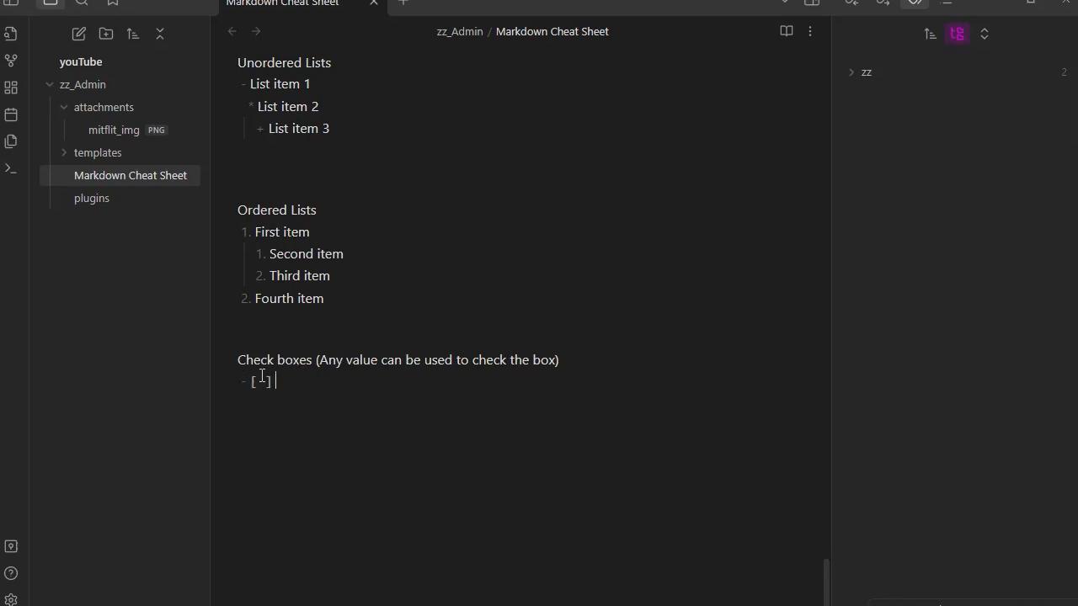
left_click_drag(258, 382, 269, 382)
type("x")
left_click(302, 387)
type("THis")
key("BackSpace")
key("BackSpace")
key("BackSpace")
type("his will be chec")
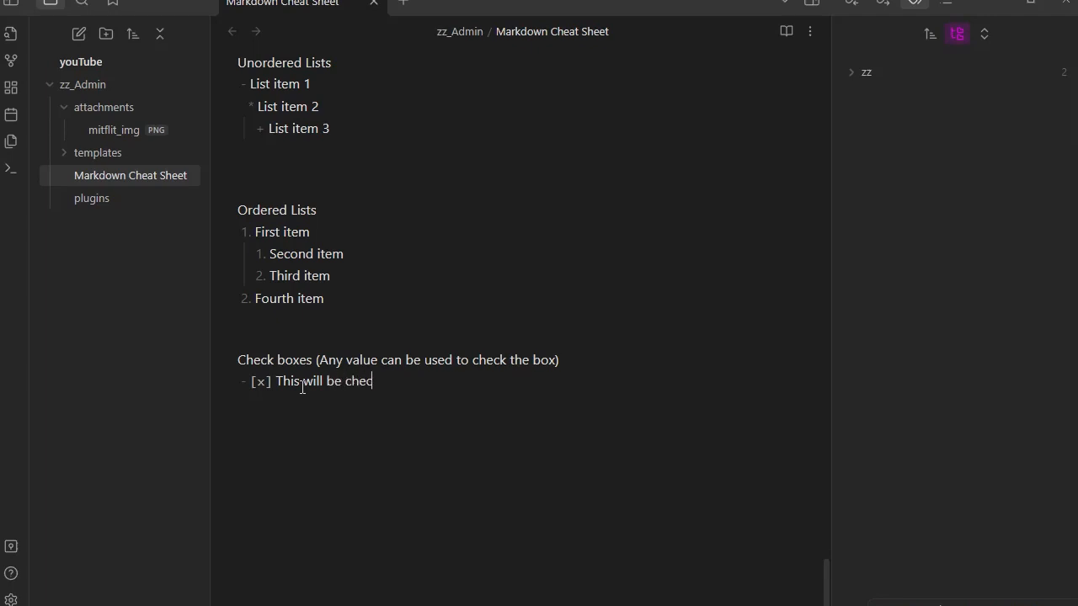
type("ked")
- Add the indented unticked task "- [ ] This will not be checked" below the ticked one and preview both in reading view
key("Return")
key("Tab")
key("Tab")
type("This wil not")
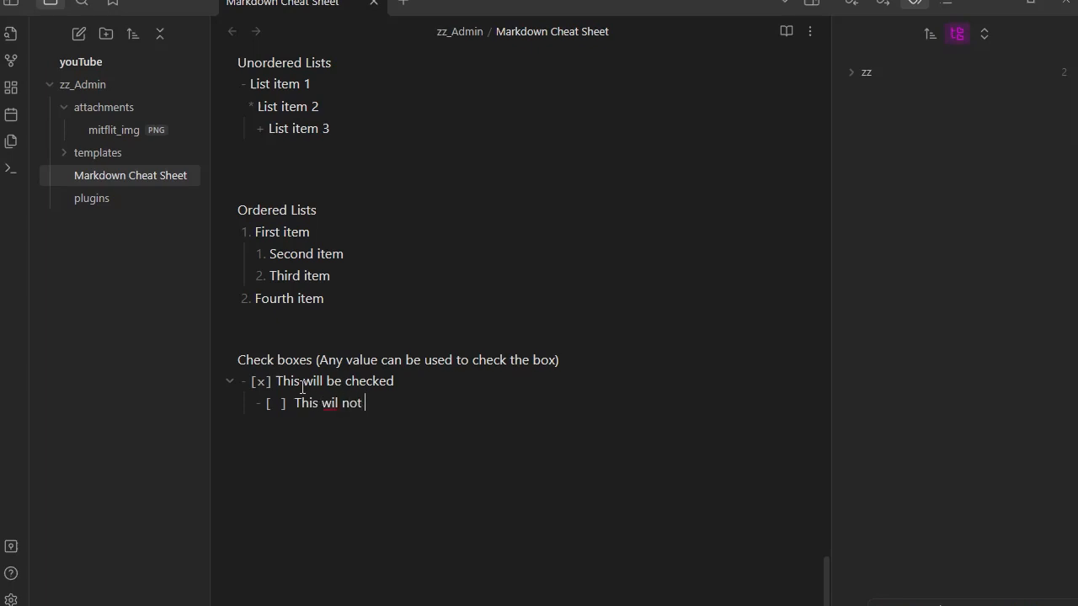
key("BackSpace")
key("BackSpace")
key("BackSpace")
type("l not v")
key("BackSpace")
type("be checked")
left_click(785, 32)
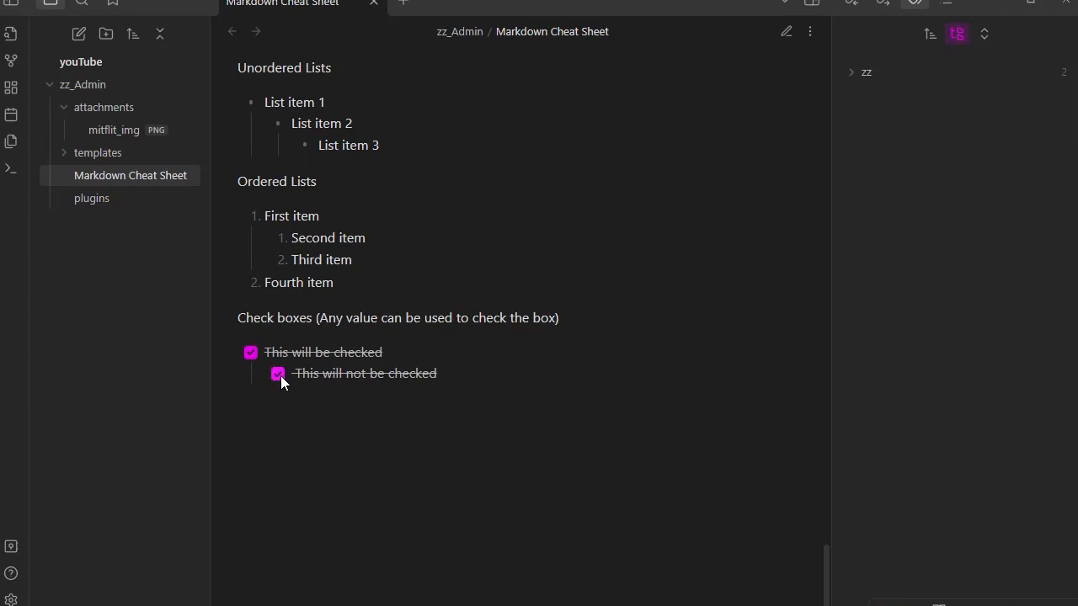
- Try to indent the "This will not be checked" task further and adjust the spacing around its brackets, checking it in reading view
left_click(786, 32)
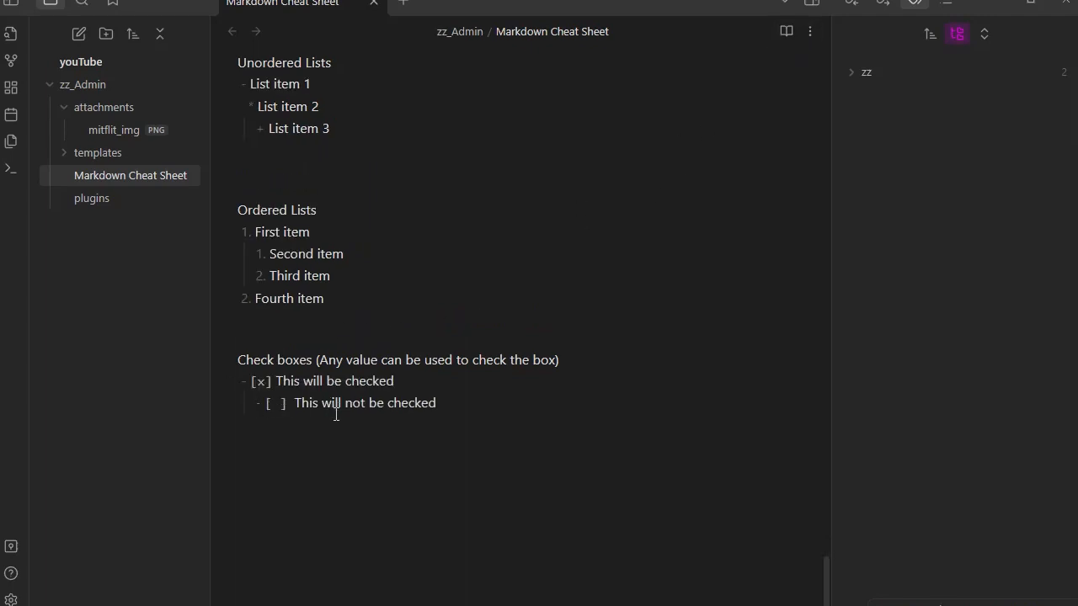
left_click(382, 421)
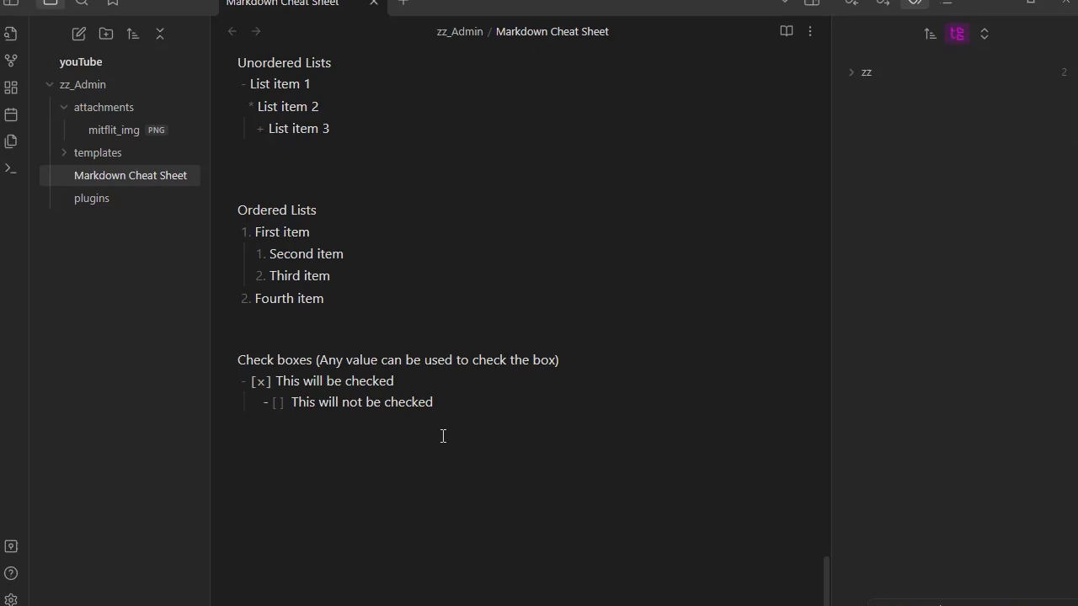
key("Tab")
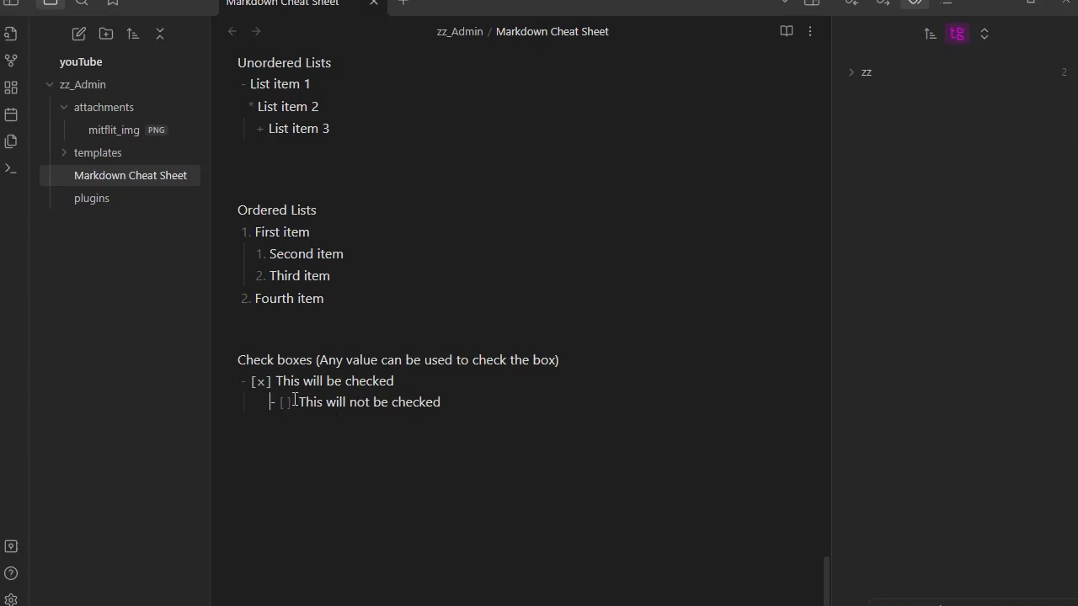
left_click(292, 401)
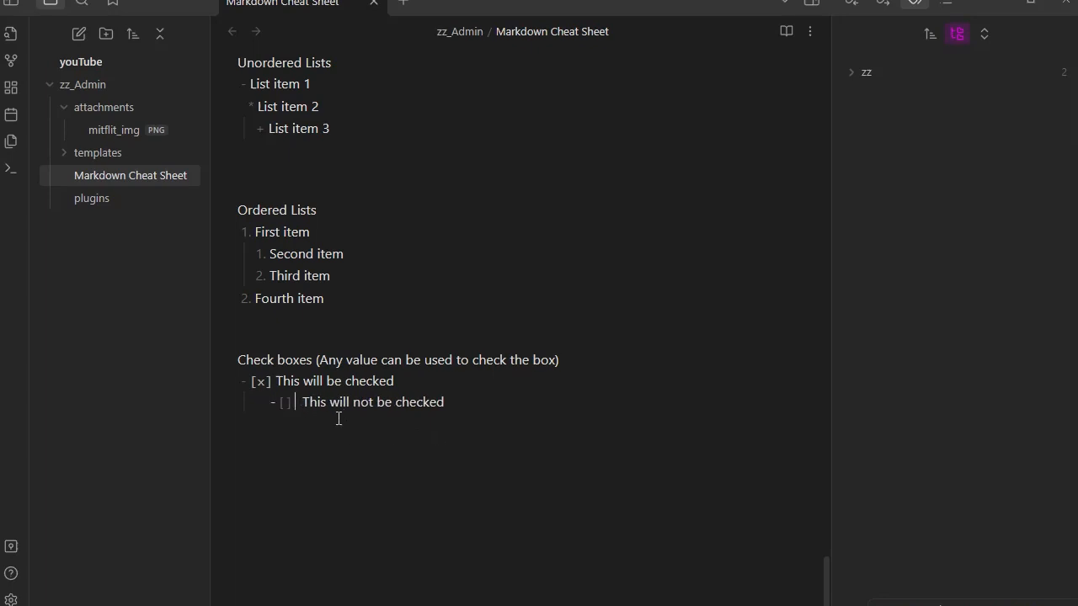
key("BackSpace")
left_click(787, 31)
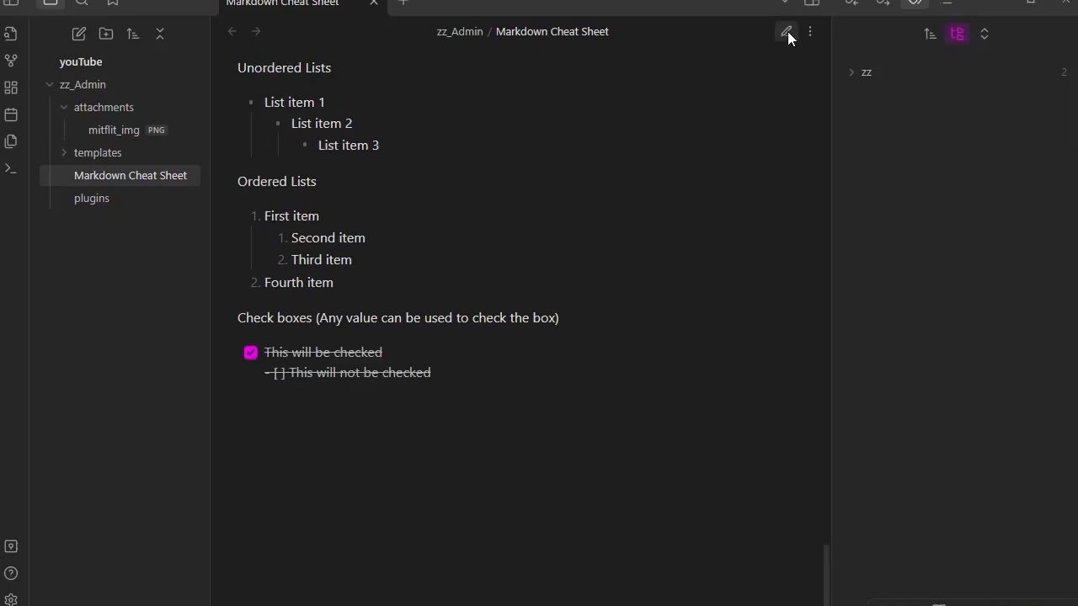
left_click(788, 33)
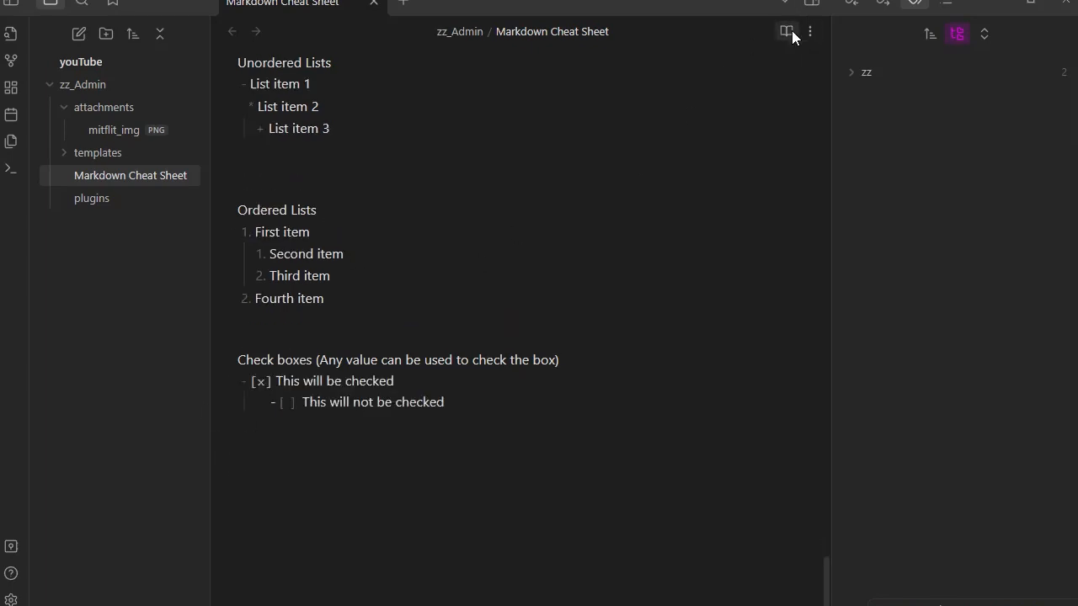
- Untick the "This will be checked" task in reading view and return to editing
left_click(789, 32)
left_click(250, 352)
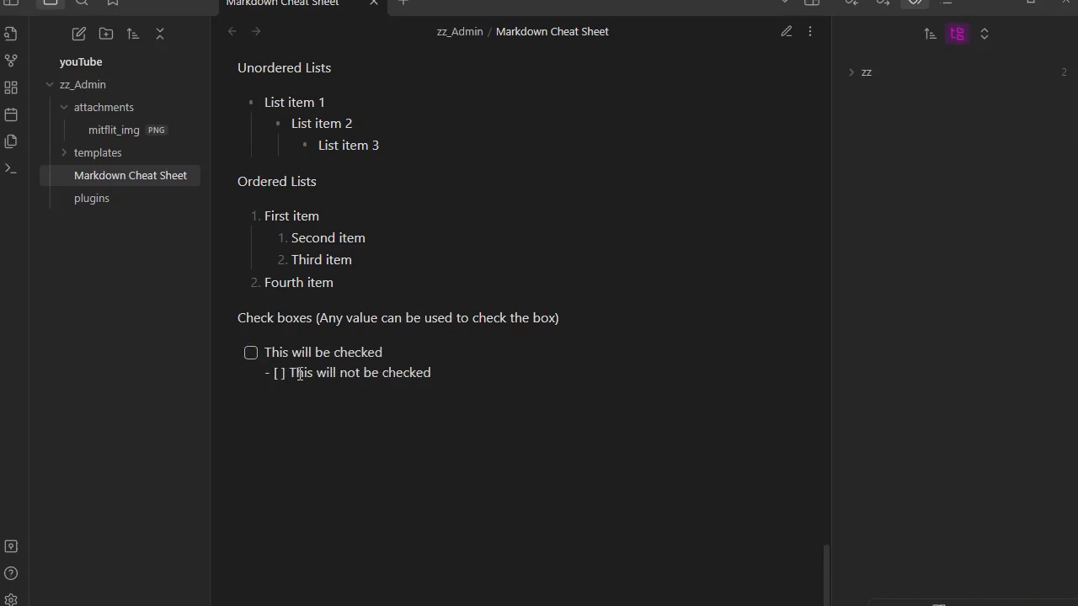
left_click(786, 31)
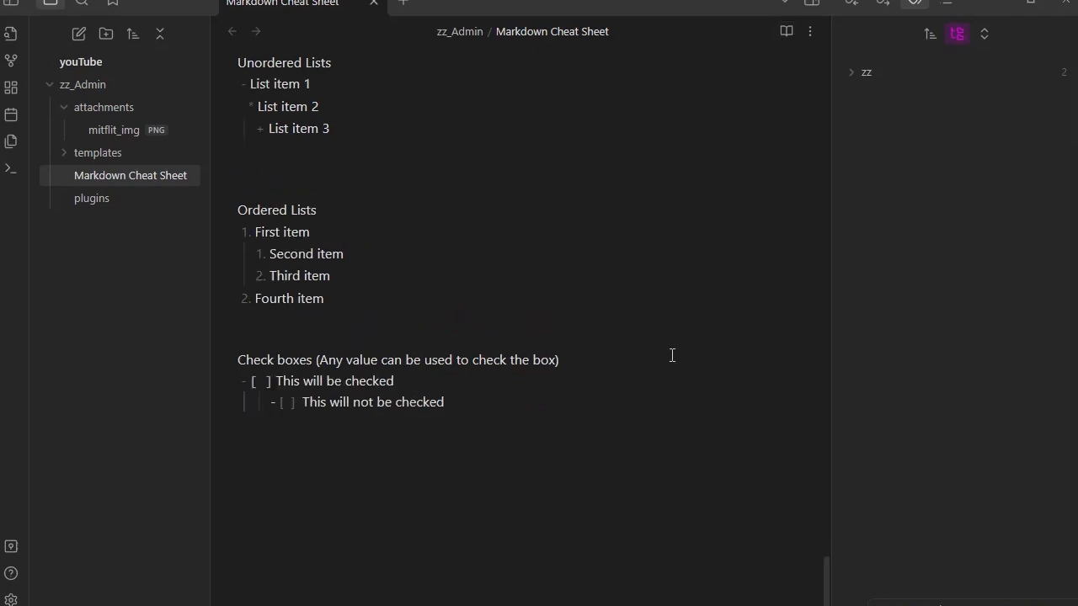
- Remove the spacing and brackets before "This will not be checked" and rebuild it as the unindented task "- [ ] This will not be checked"
key("Delete")
key("Delete")
key("Delete")
key("Delete")
key("Delete")
key("Delete")
key("Delete")
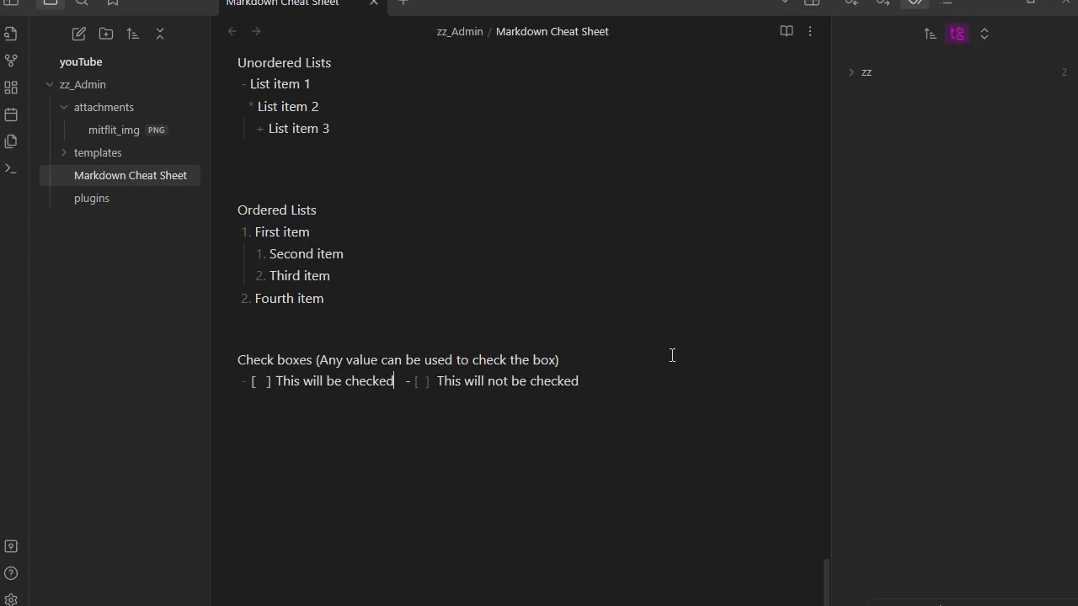
key("Delete")
key("Delete")
key("Delete")
key("Delete")
key("Delete")
key("Delete")
key("Delete")
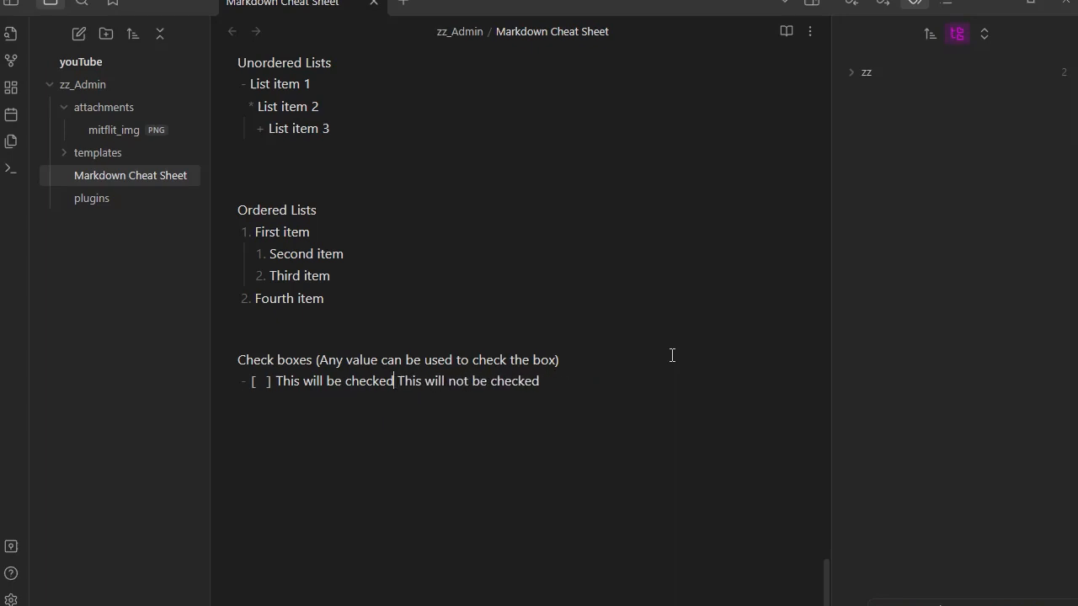
key("Return")
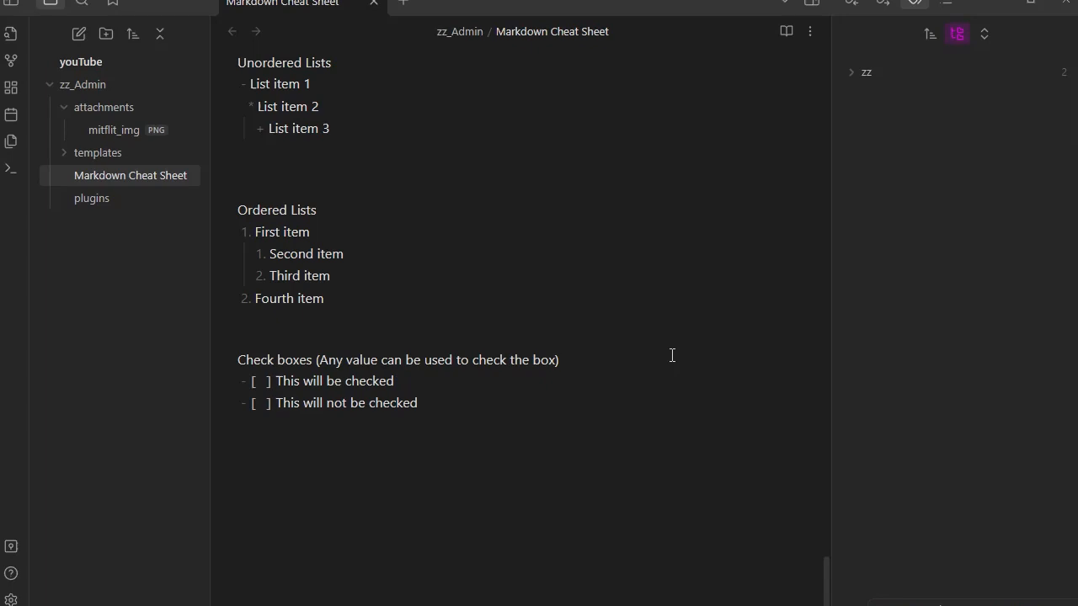
- Tick the "This will be checked" task in reading view and return to editing at the start of the second task
left_click(787, 31)
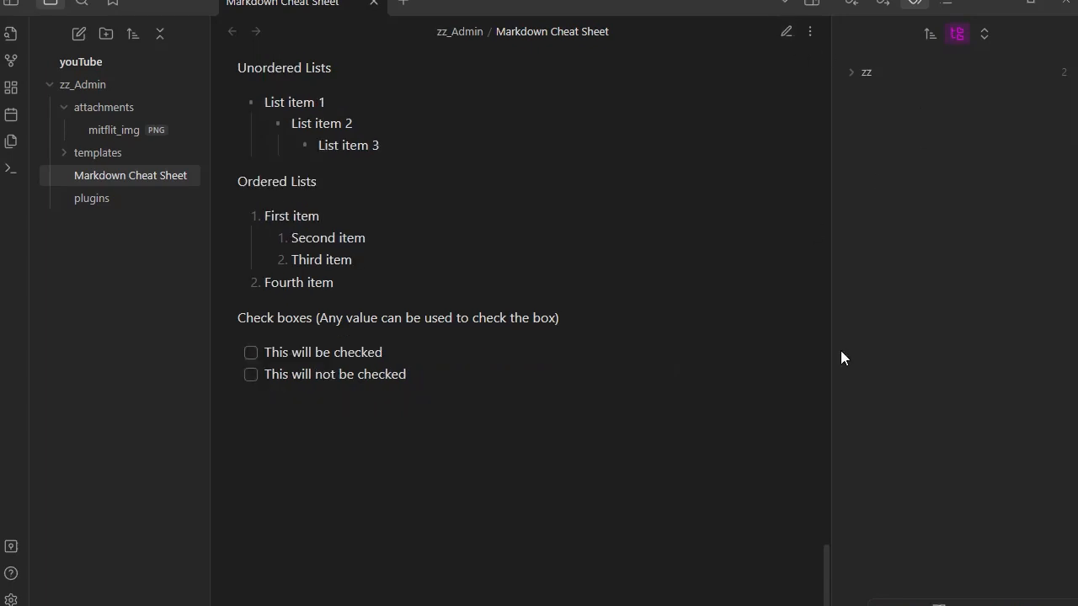
left_click(252, 354)
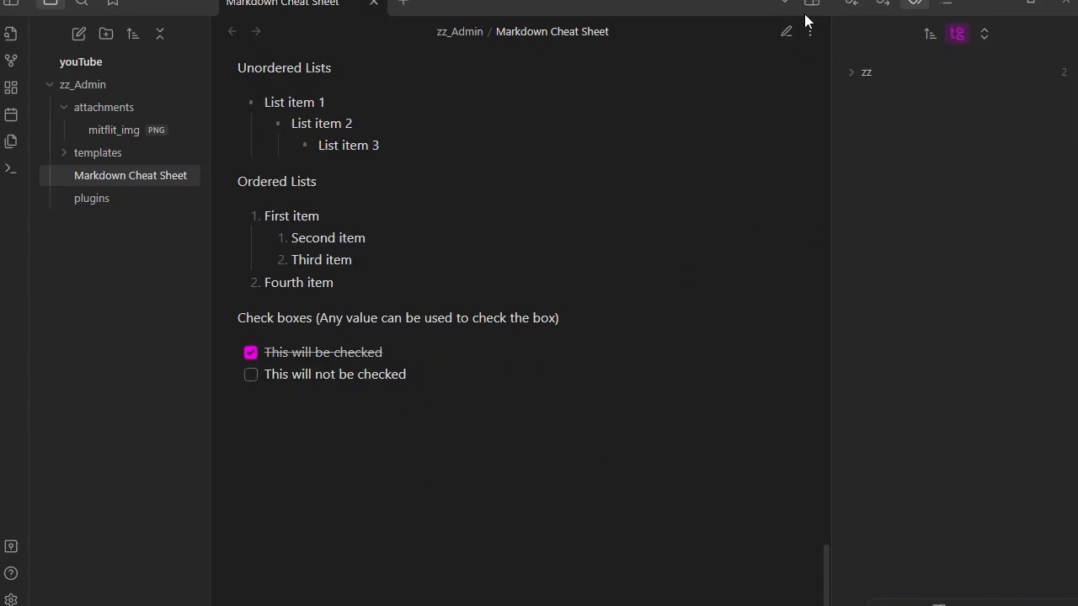
left_click(785, 31)
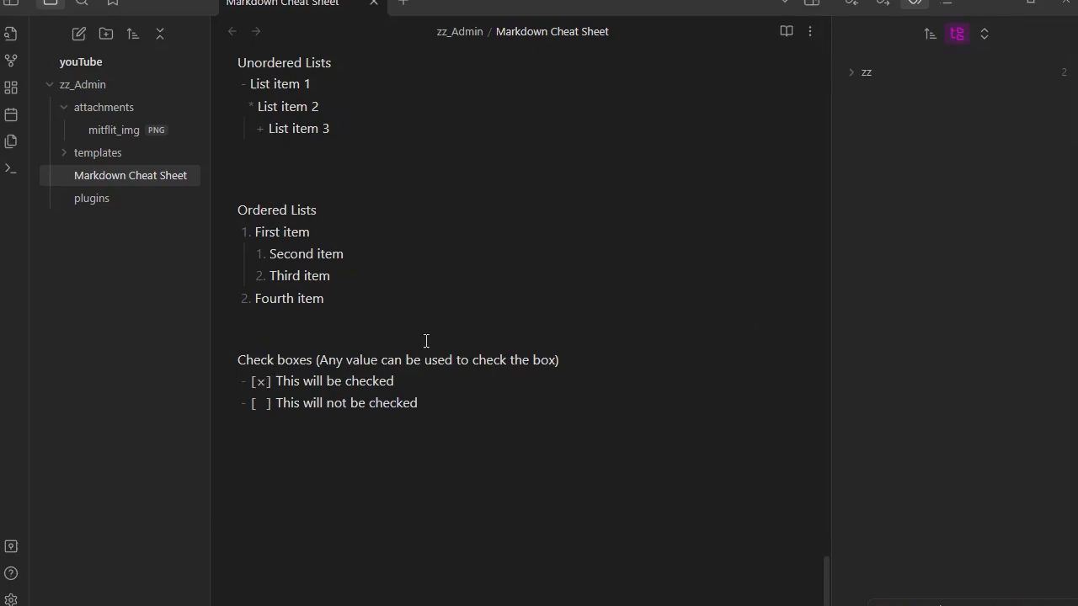
left_click(243, 404)
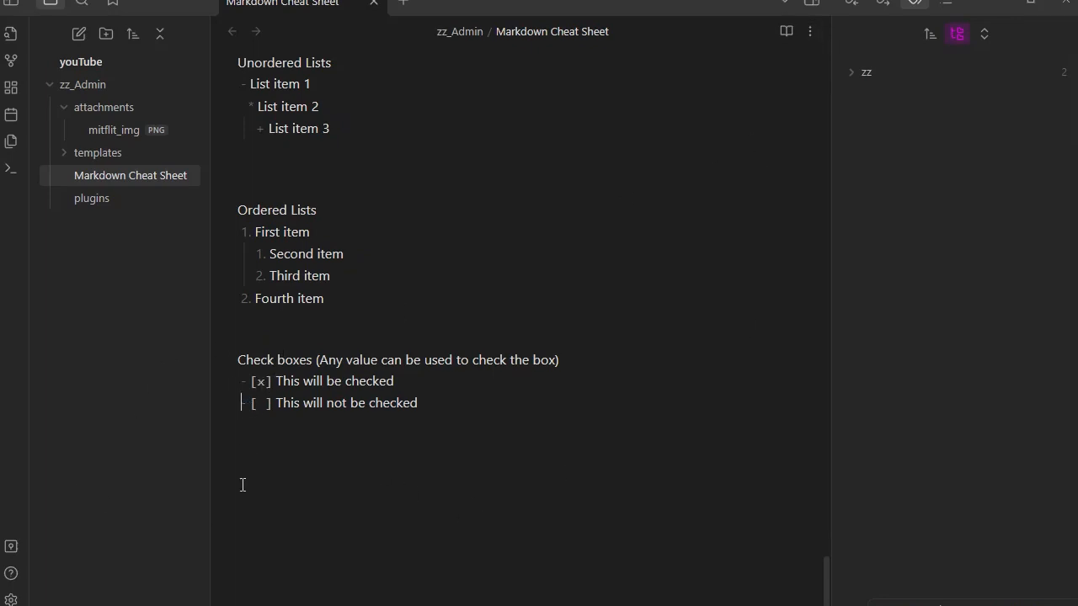
- Look through the Editor settings for the list and tab indentation options, leaving them as they are
left_click(10, 599)
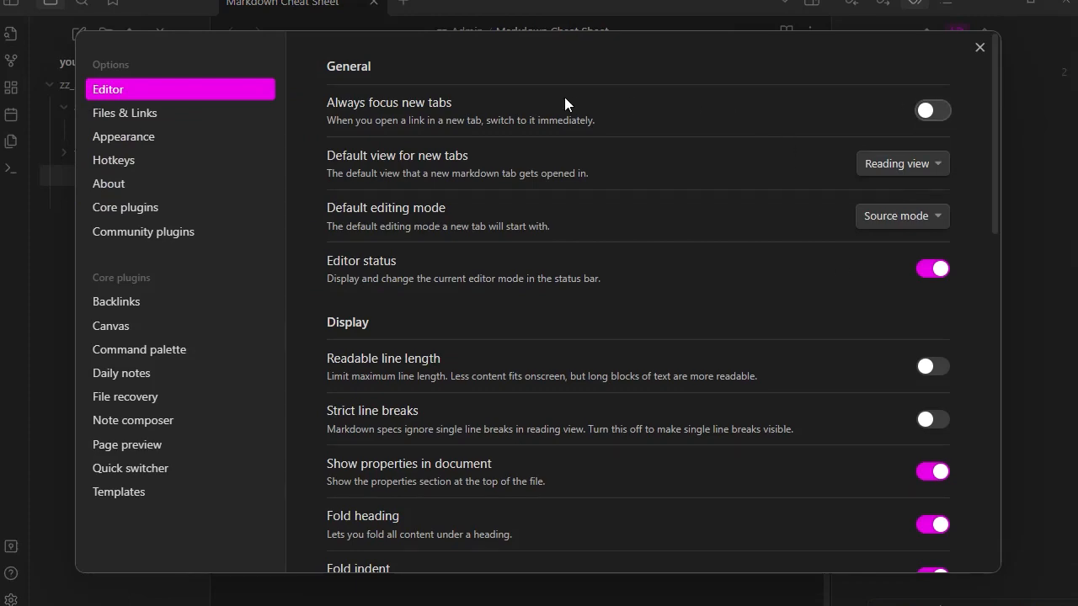
scroll(780, 251, "down", 8)
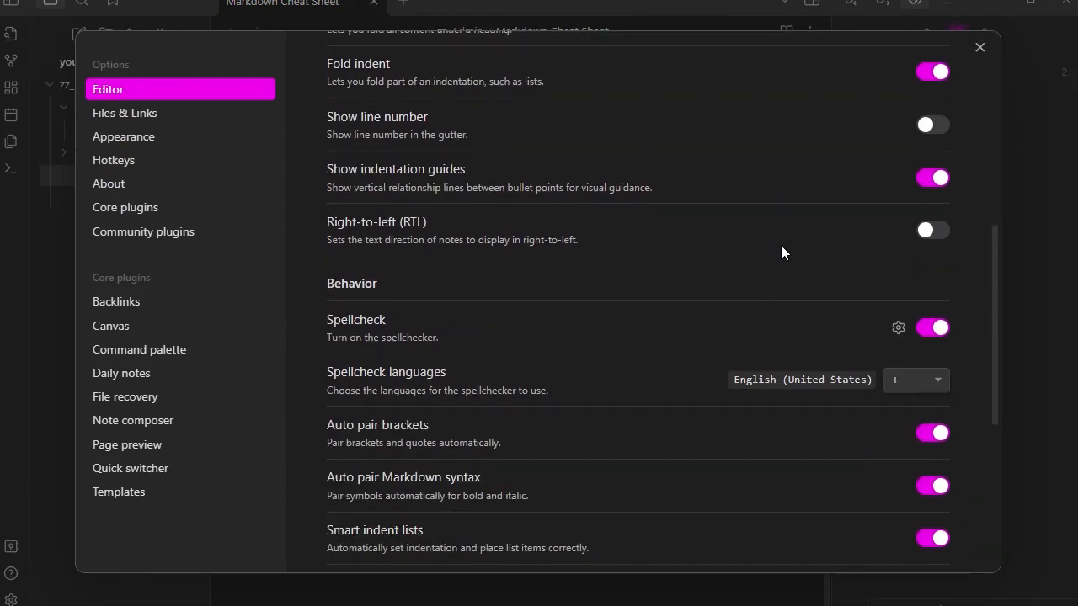
scroll(781, 245, "down", 2)
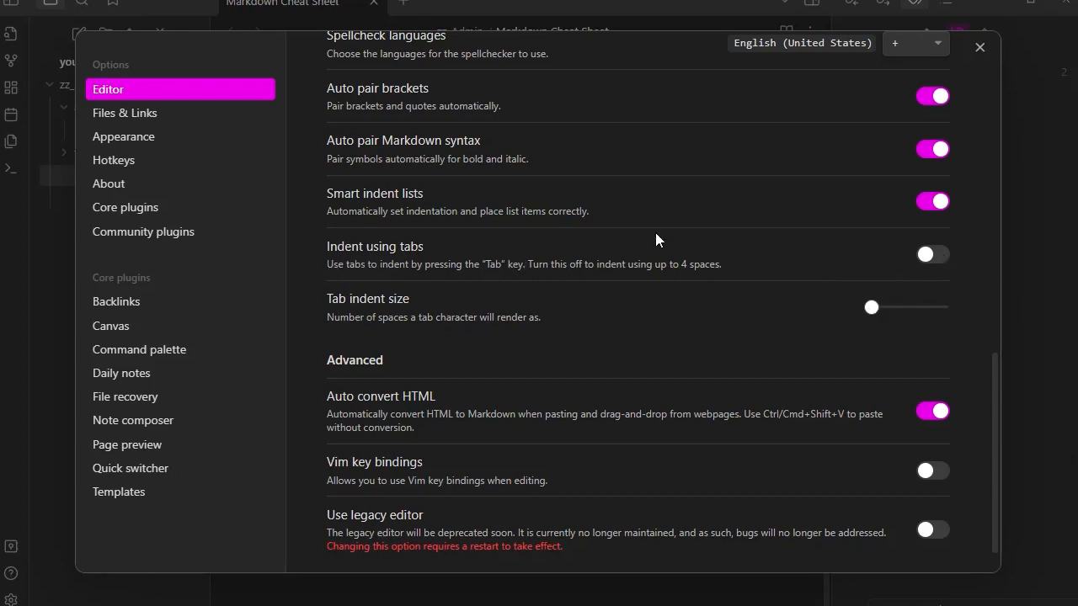
left_click(979, 48)
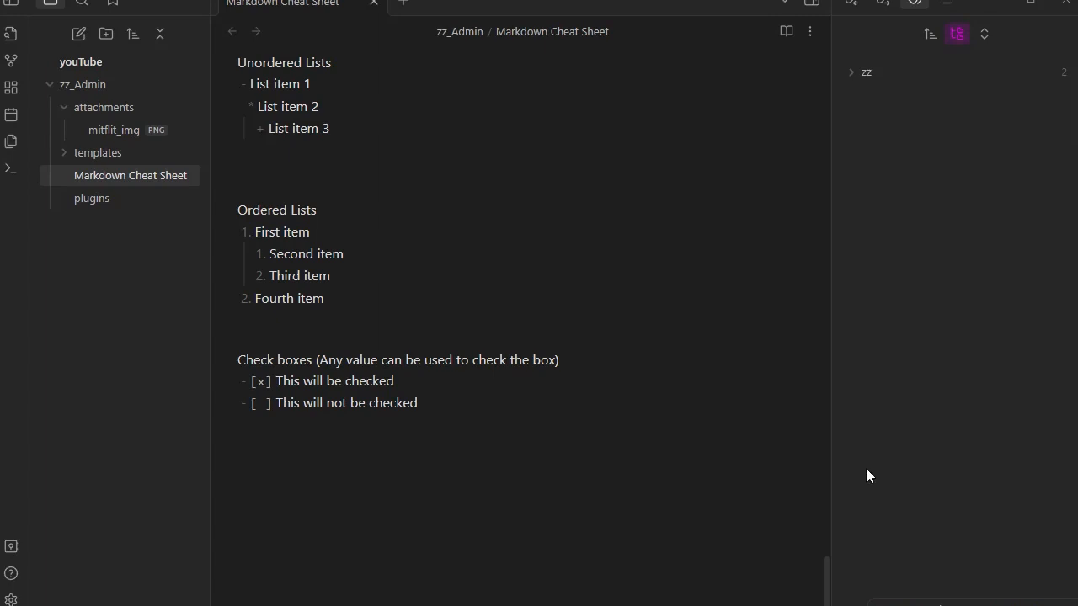
- Try indenting the "This will not be checked" task by one and then two tab indents, previewing each in reading view
left_click(241, 405)
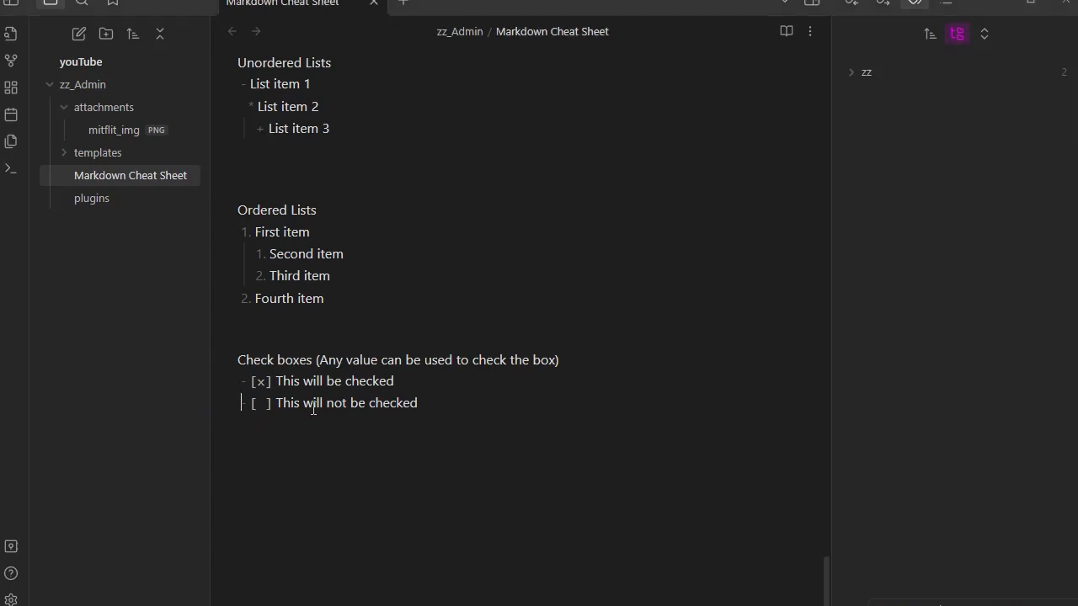
key("Tab")
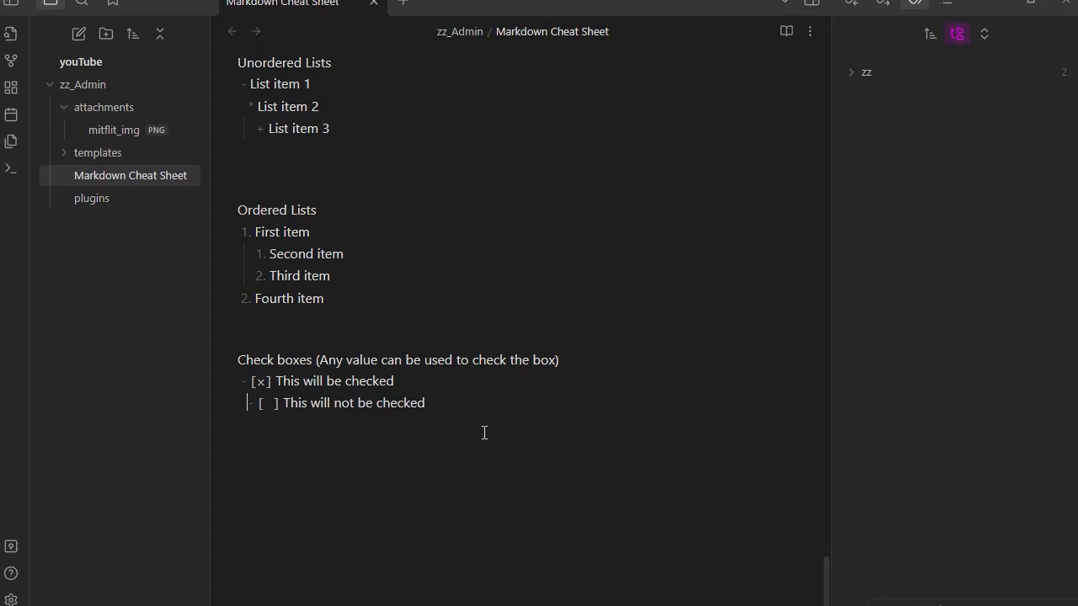
left_click(788, 31)
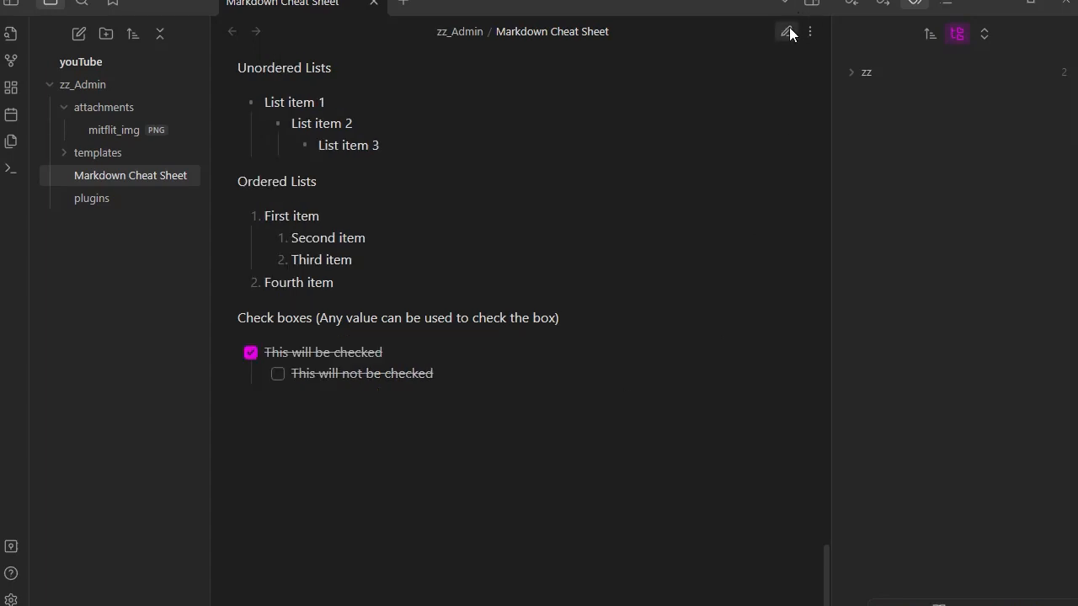
left_click(788, 32)
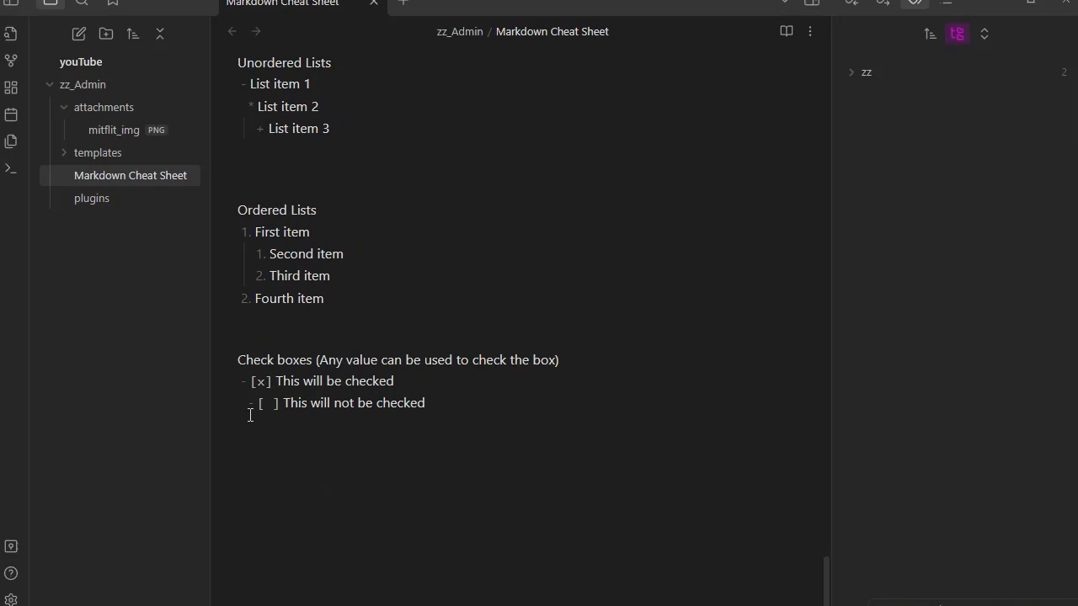
key("Tab")
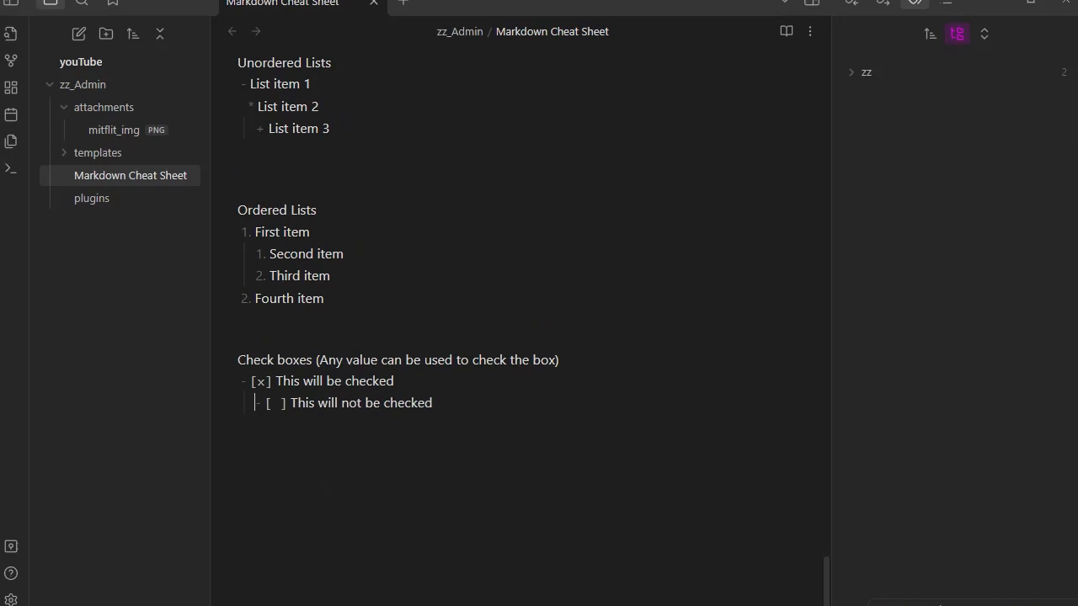
left_click(785, 31)
left_click(785, 32)
- Try a third and a fourth tab indent on the "This will not be checked" task, previewing each in reading view
left_click(256, 403)
key("Tab")
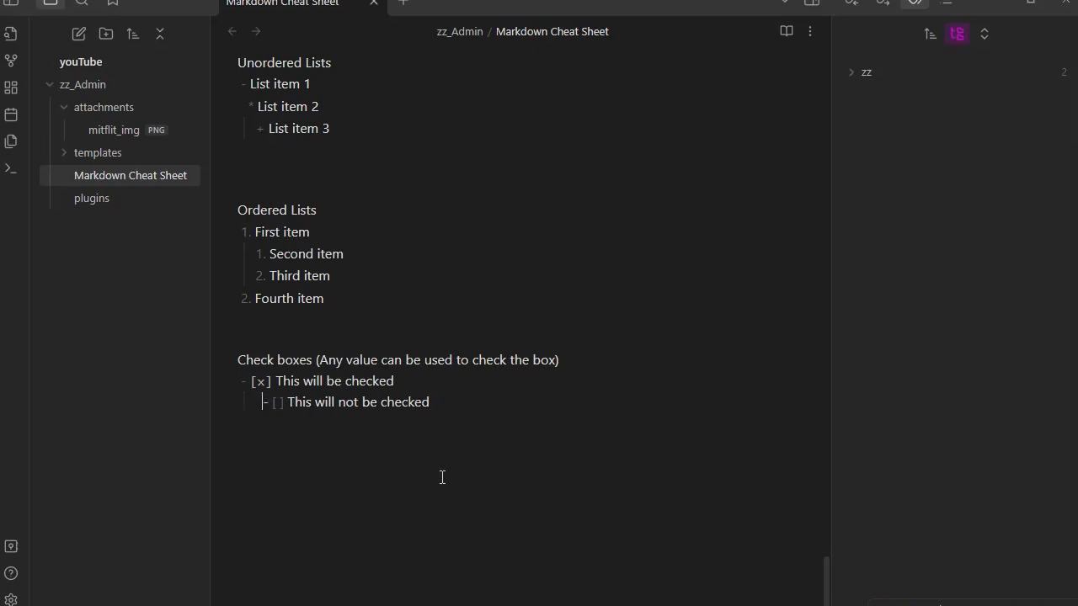
left_click(786, 31)
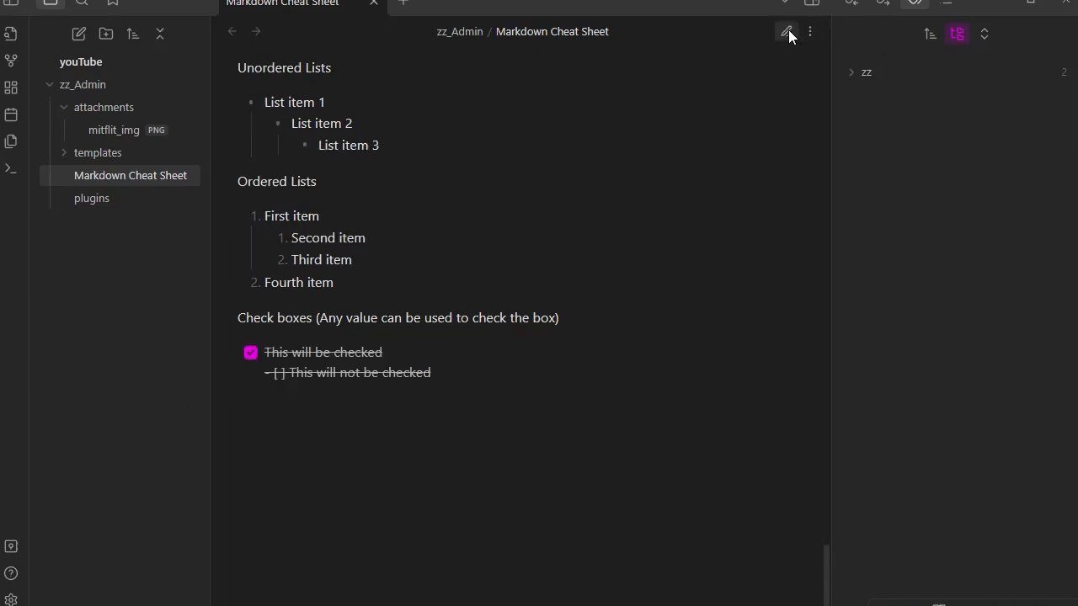
left_click(787, 32)
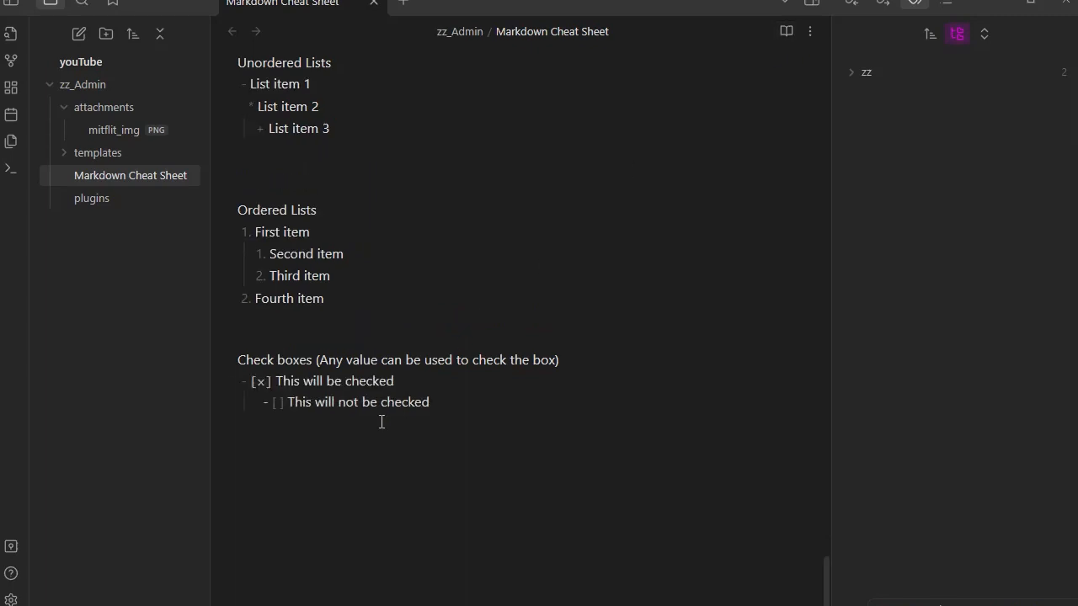
left_click(265, 406)
key("Tab")
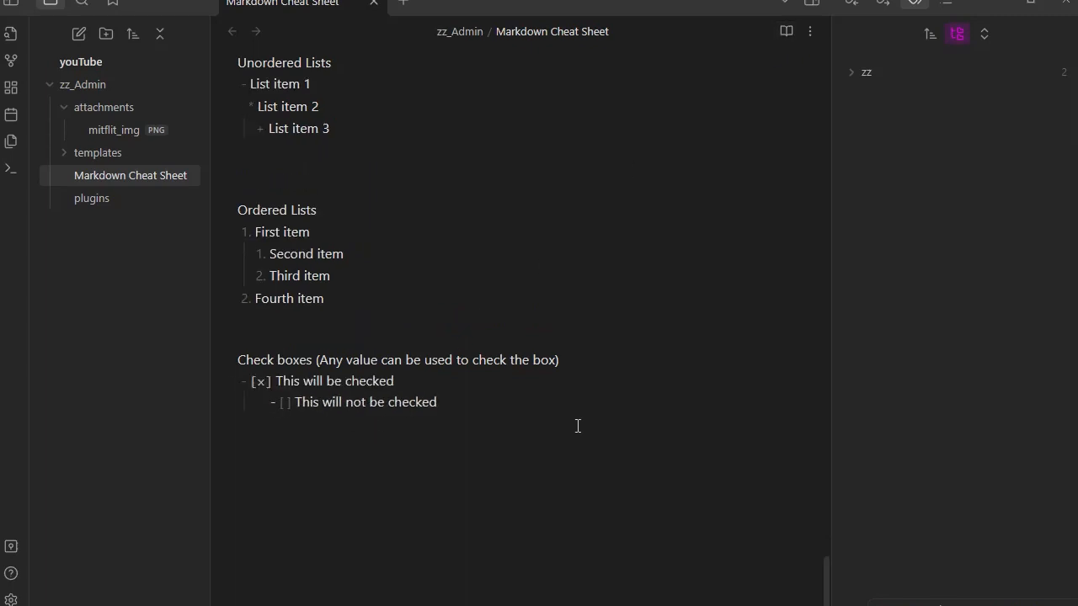
left_click(786, 31)
left_click(788, 32)
- Clear the "This will not be checked" task's indentation, indent it by two tab indents and preview it in reading view
key("BackSpace")
key("BackSpace")
key("BackSpace")
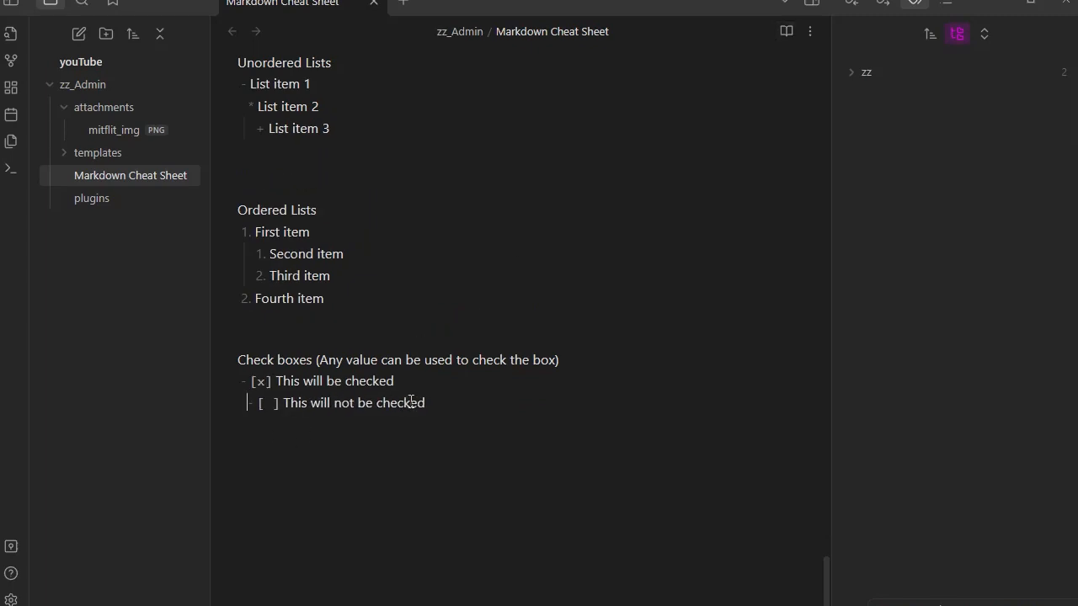
key("BackSpace")
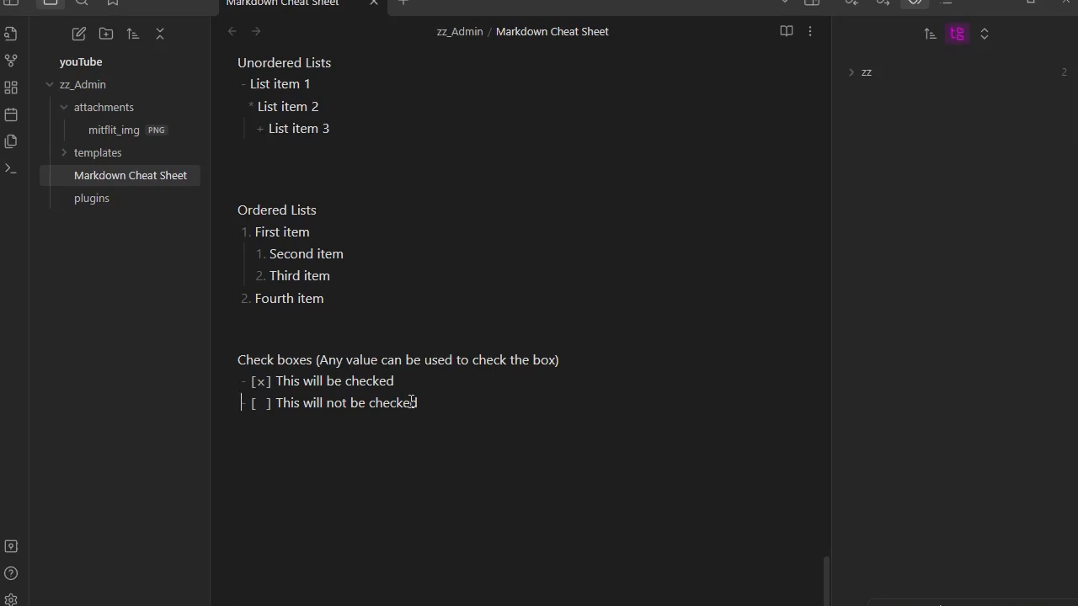
key("Tab")
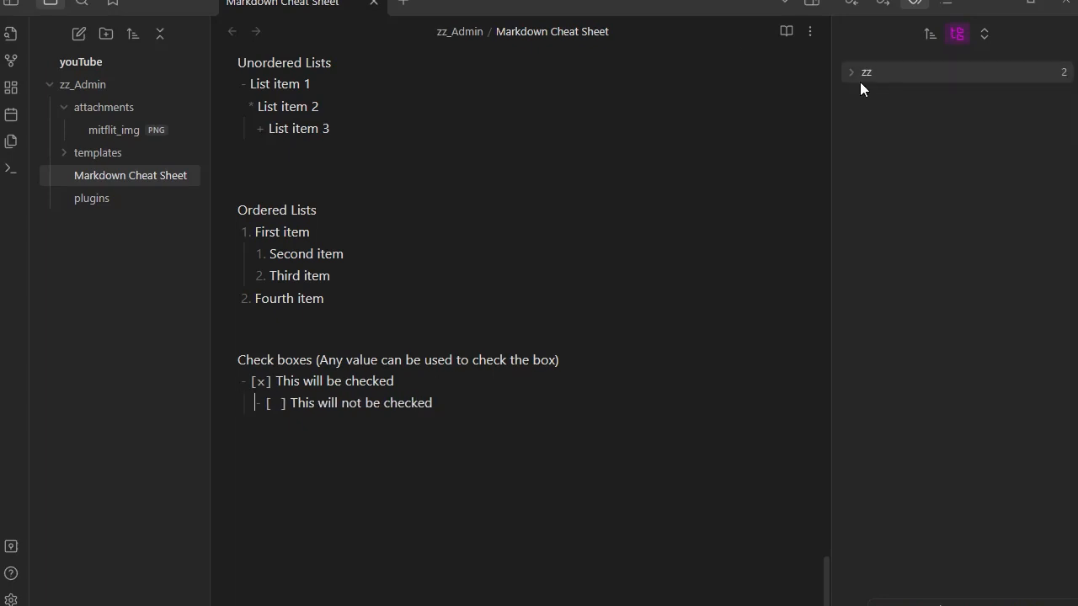
left_click(787, 32)
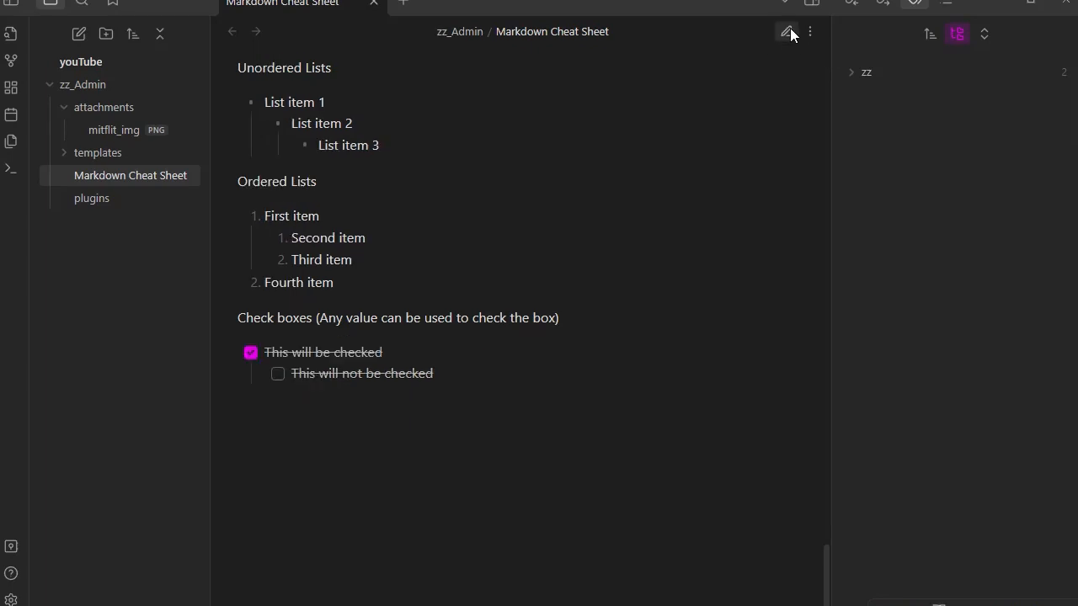
left_click(788, 32)
- Remove the "This will not be checked" task's indentation one level at a time, checking it in reading view
key("shift+Tab")
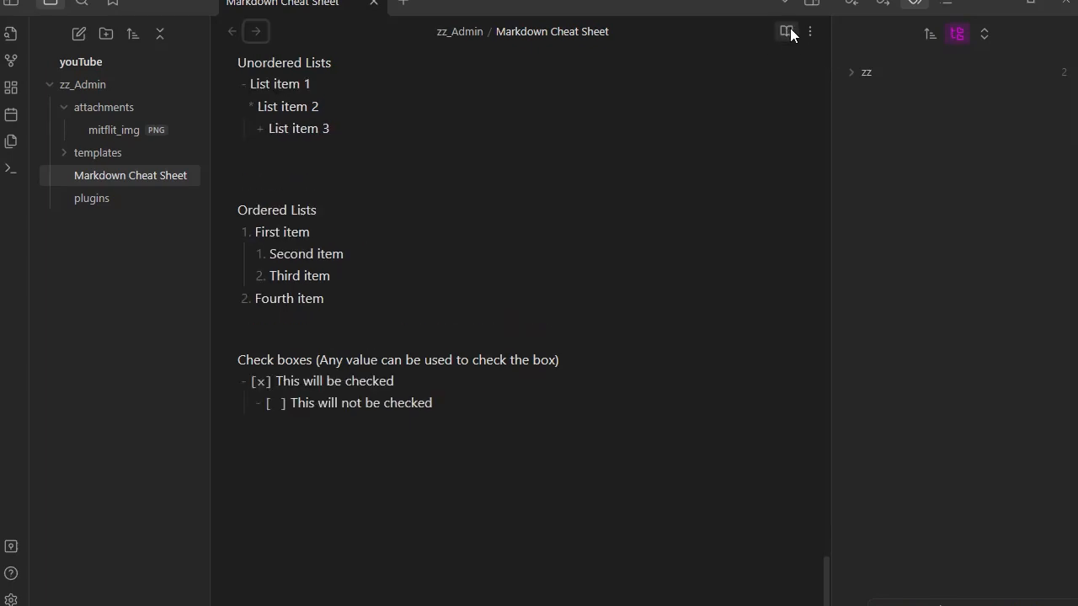
key("shift+Tab")
left_click(257, 404)
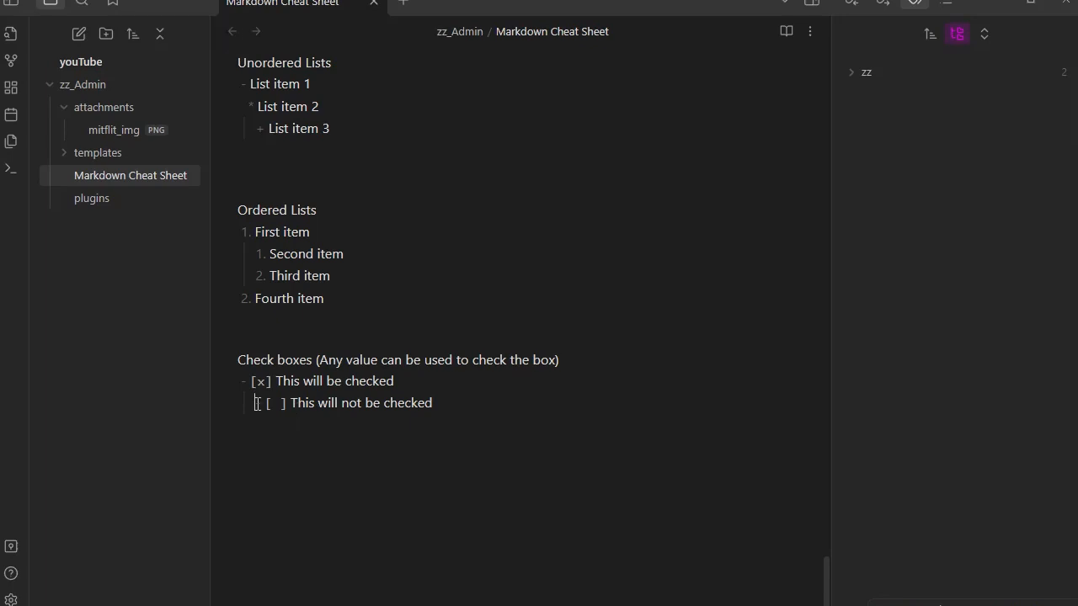
key("BackSpace")
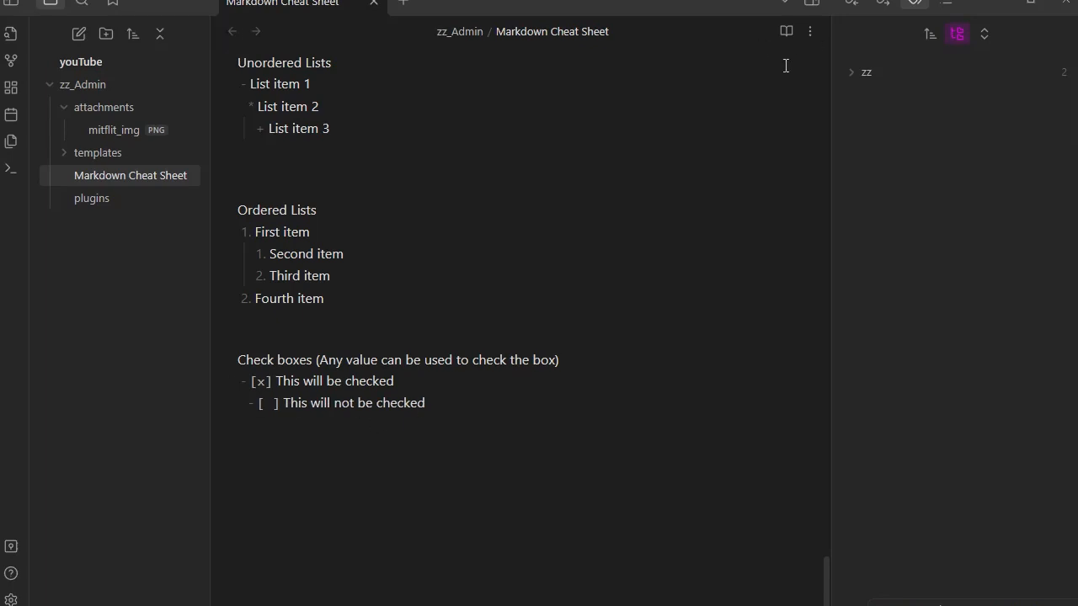
left_click(786, 32)
left_click(787, 32)
left_click(787, 32)
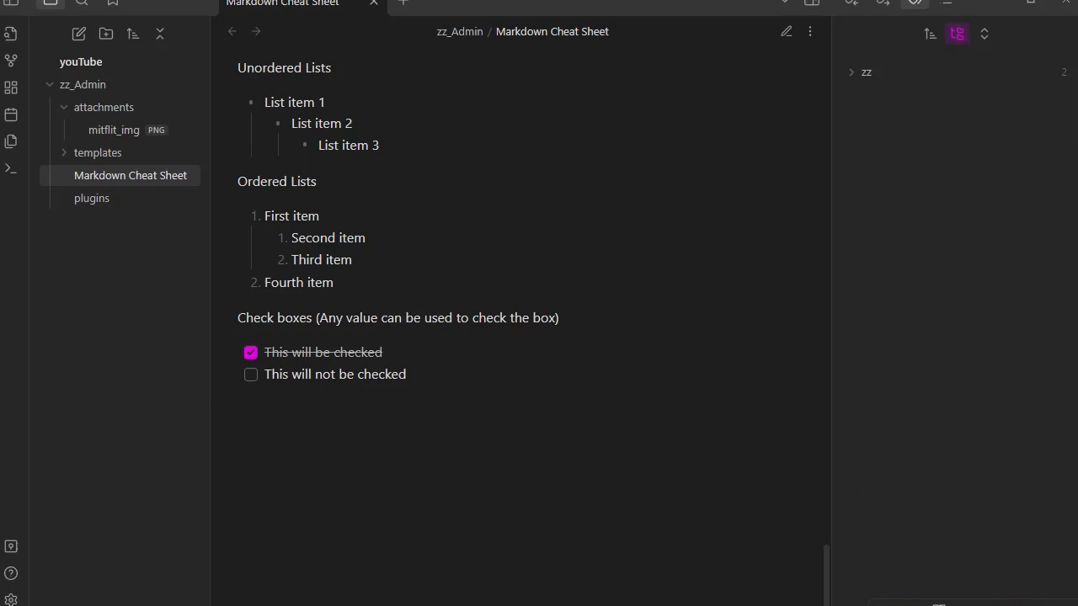
left_click(784, 34)
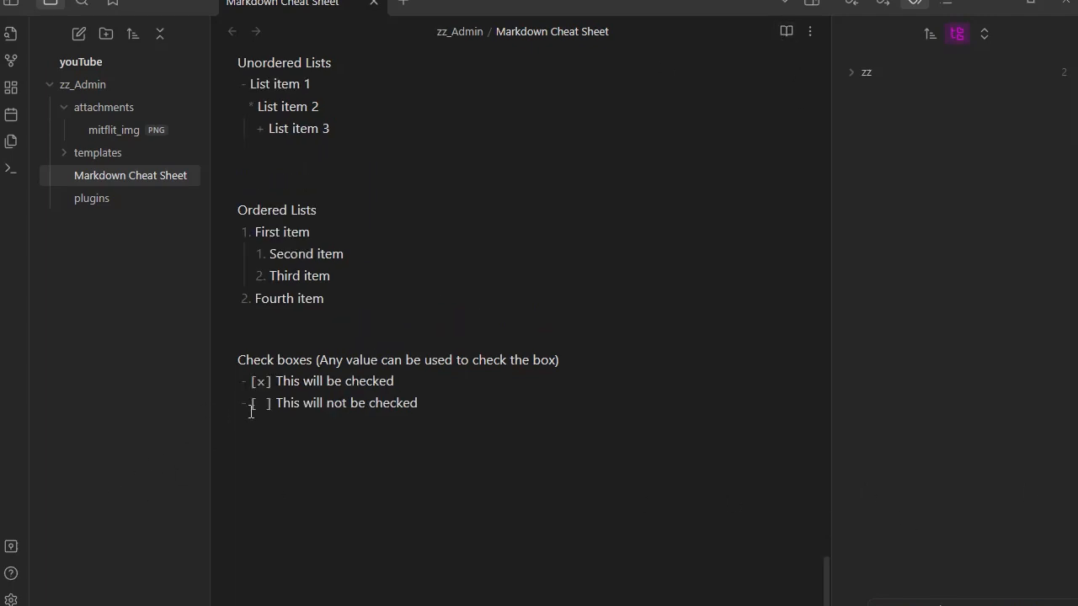
- Change the "This will not be checked" task's marker to "+", preview it in reading view, and indent the task by one tab indent
left_click_drag(240, 404, 245, 403)
type("+")
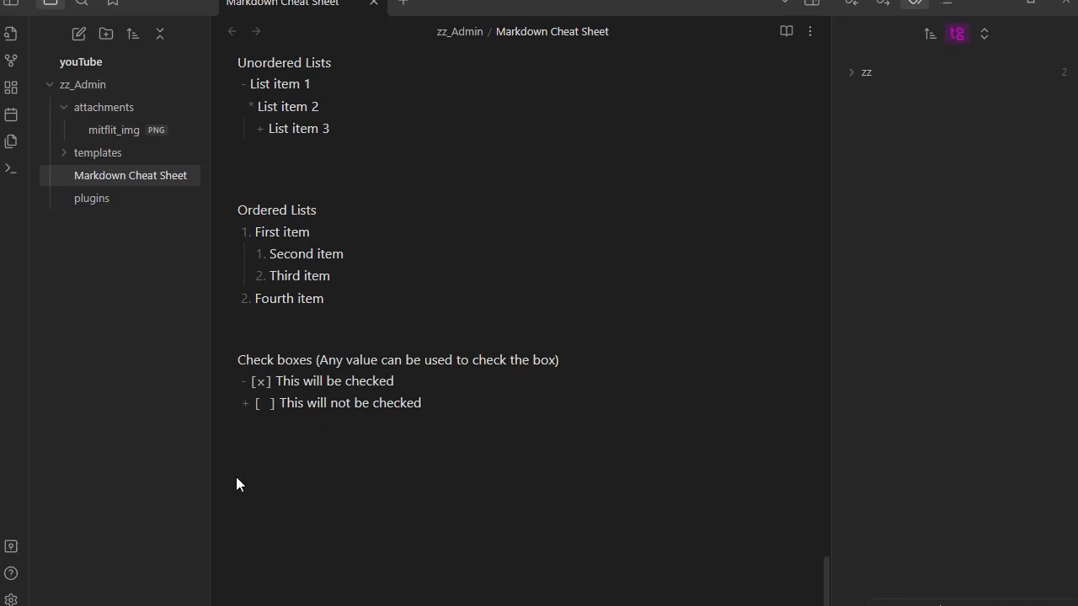
left_click(786, 33)
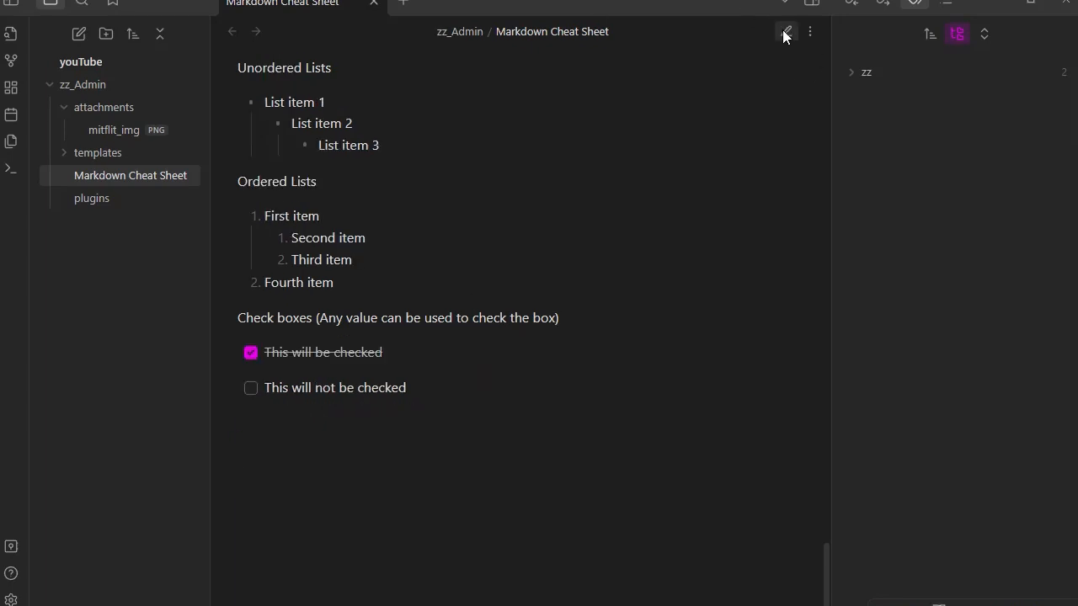
left_click(785, 33)
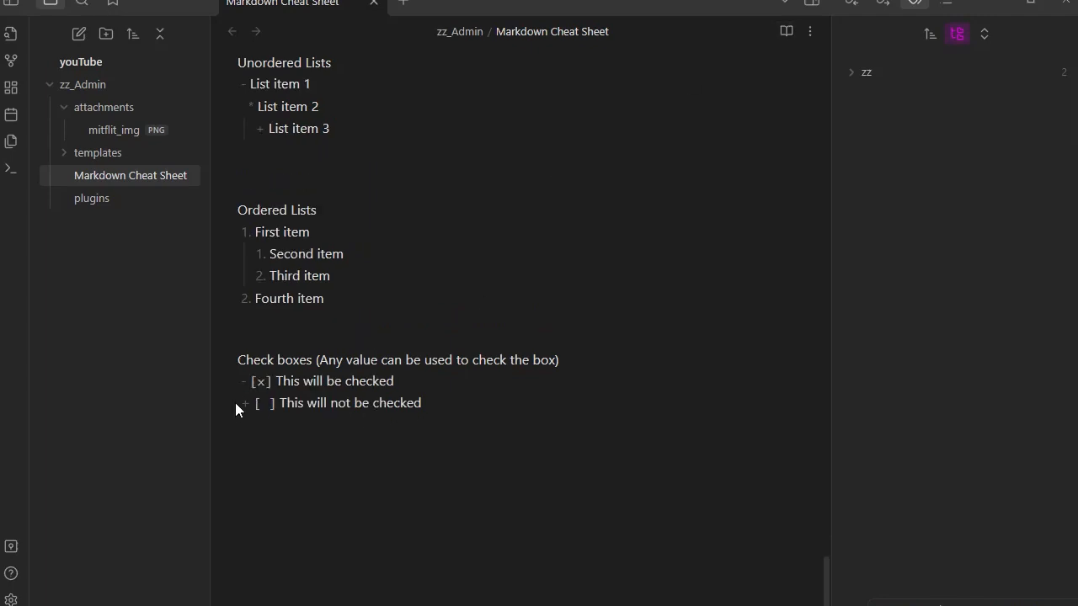
key("Tab")
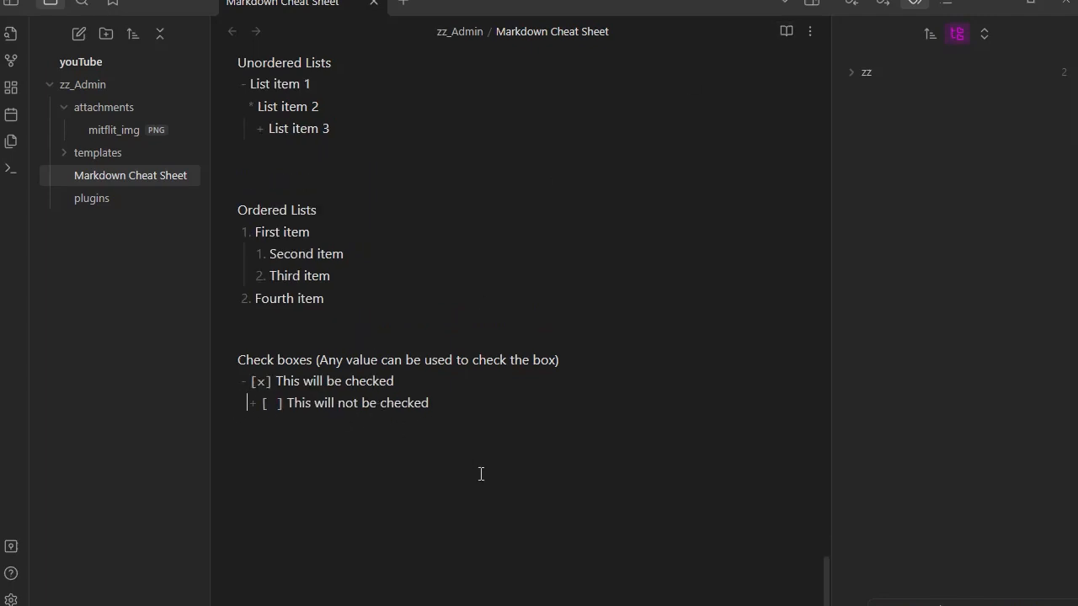
- Preview the indented "+" task in reading view and restore "This will not be checked" to an unindented task with a "-" marker
left_click(787, 32)
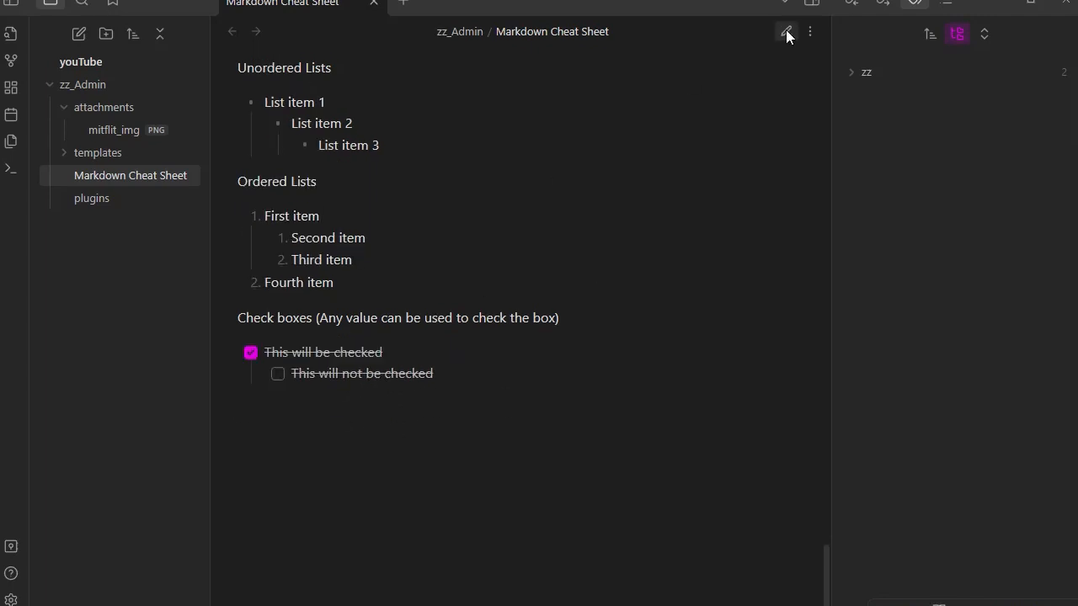
left_click(787, 33)
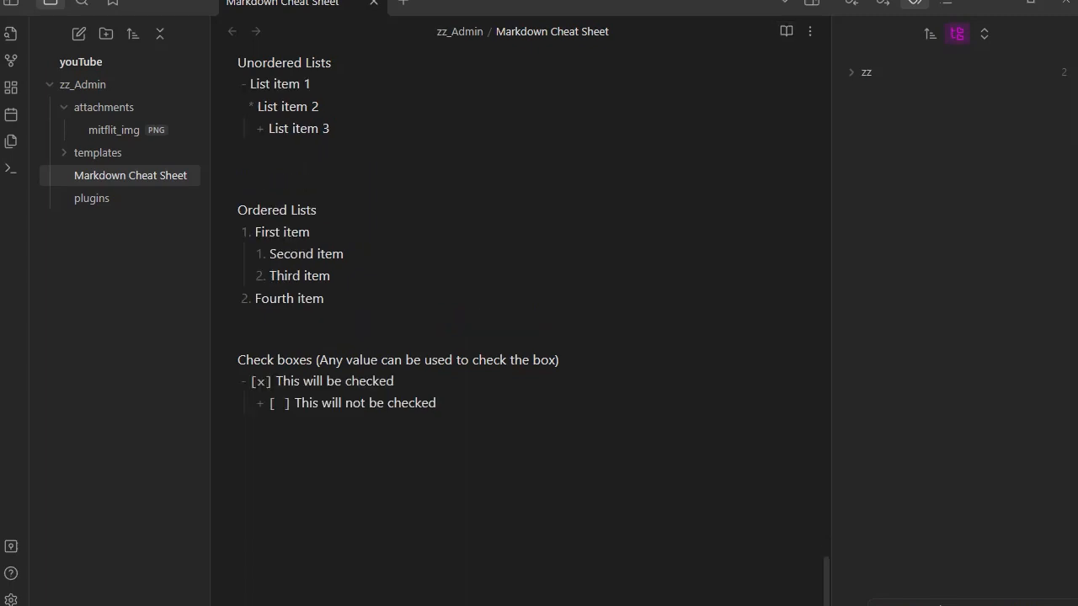
left_click(263, 404)
key("BackSpace")
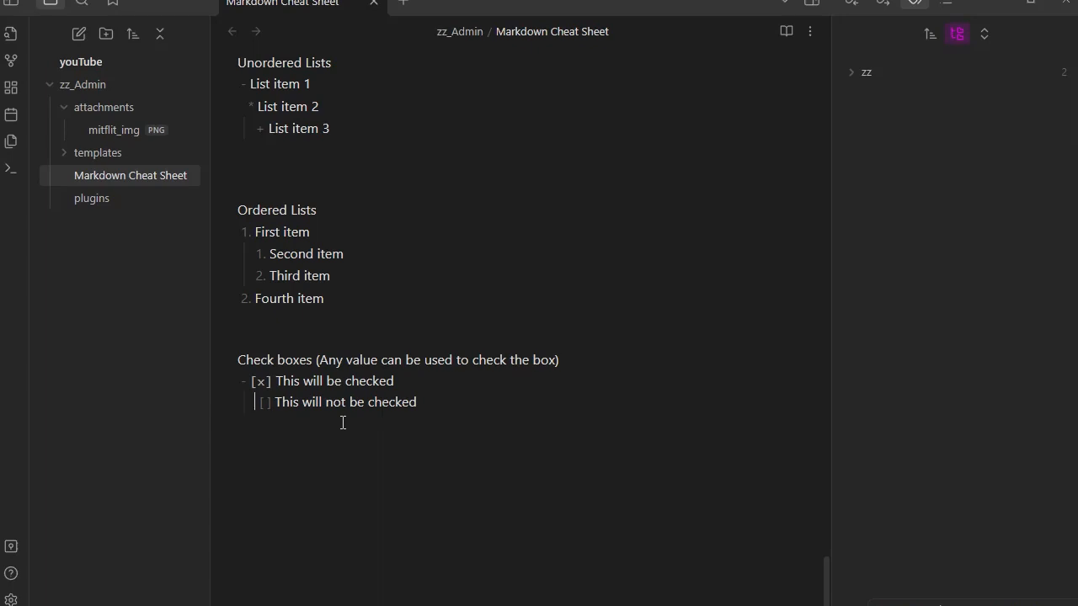
key("BackSpace")
key("BackSpace")
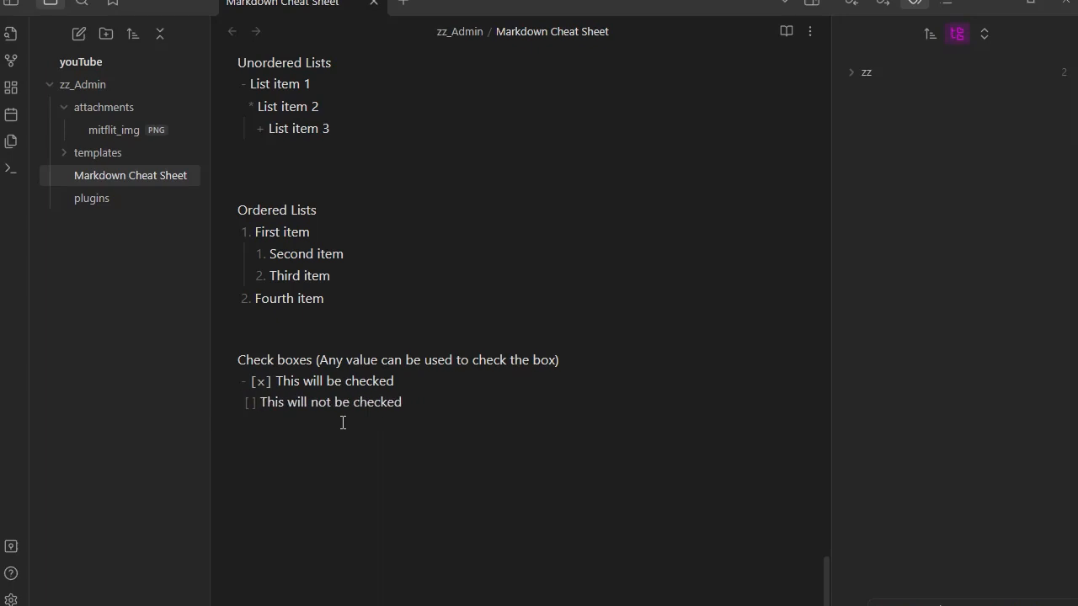
type("-")
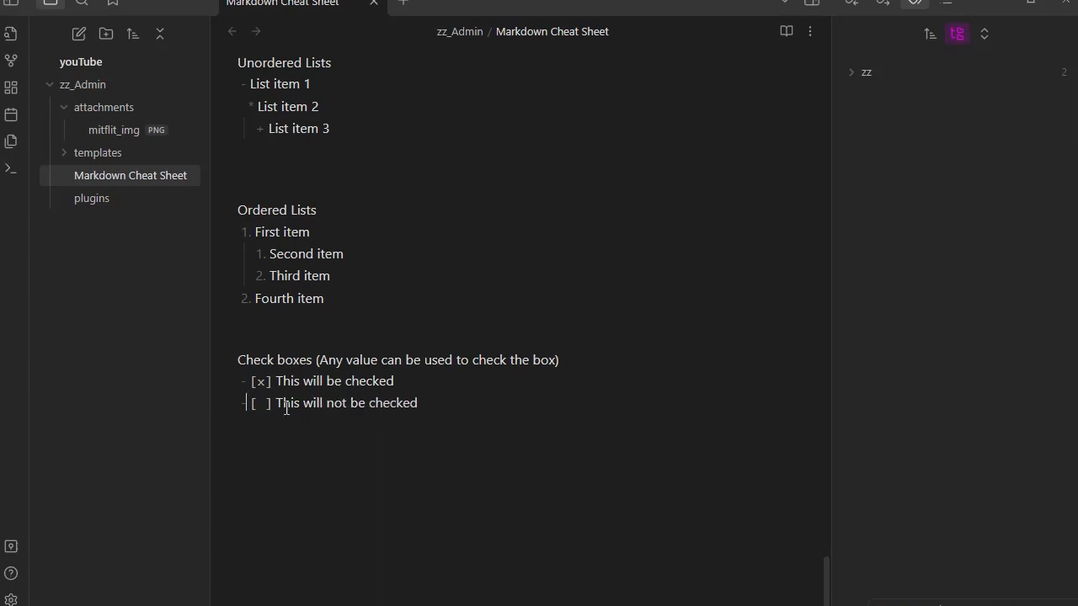
- Add a third task reading "This will also be checked" with "b" inside its check box brackets
left_click(446, 401)
key("Return")
type("This will also be checke")
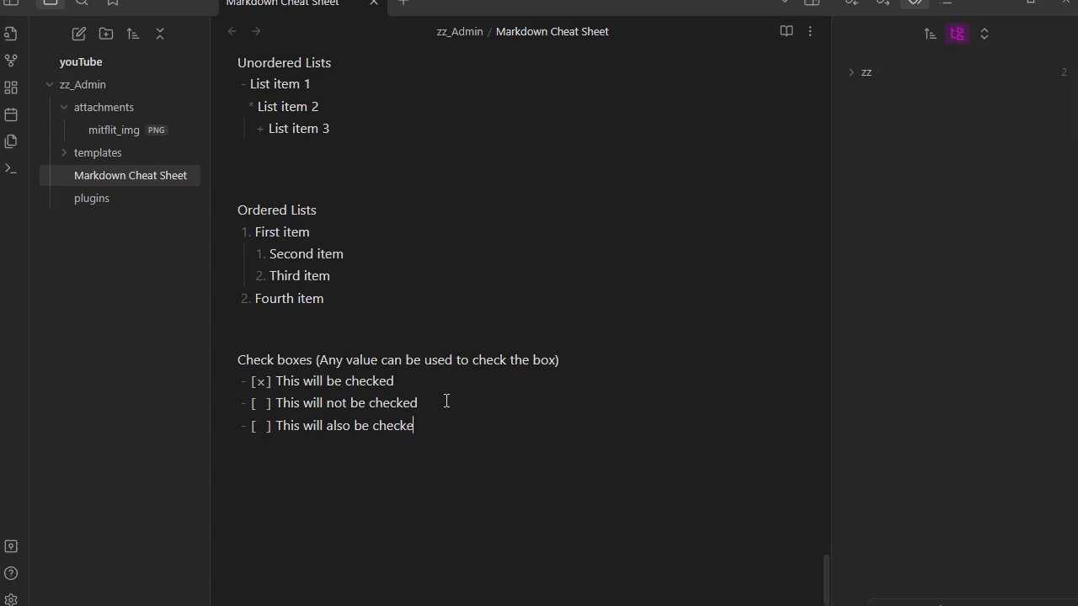
type("d")
key("Left")
key("Left")
key("shift+Left")
type("b")
- Toggle the "This will also be checked" box in reading view and set its bracket value back to "b" in the source
left_click(787, 32)
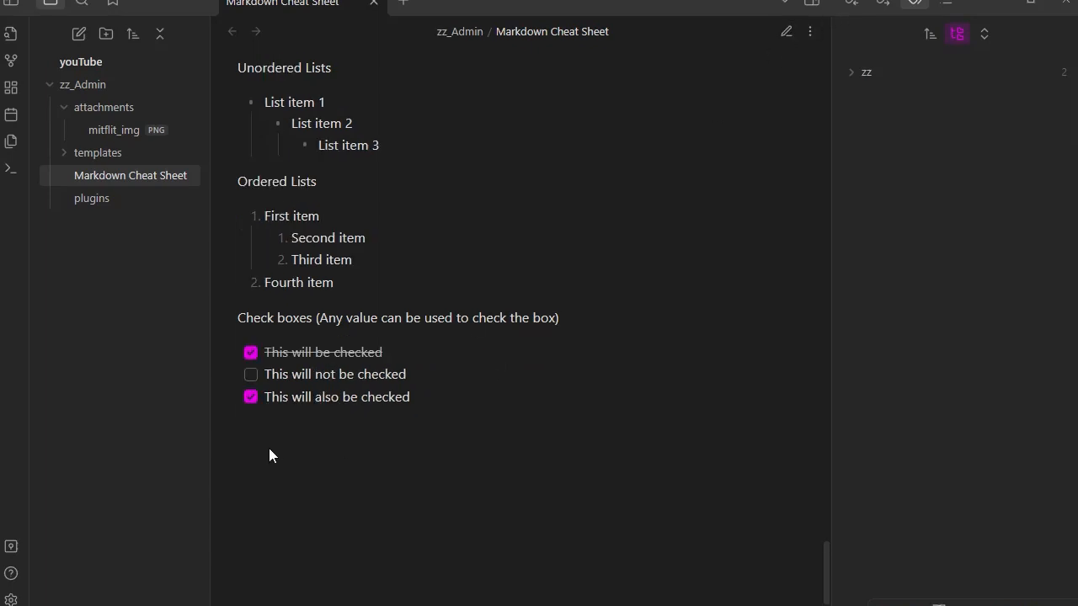
left_click(250, 397)
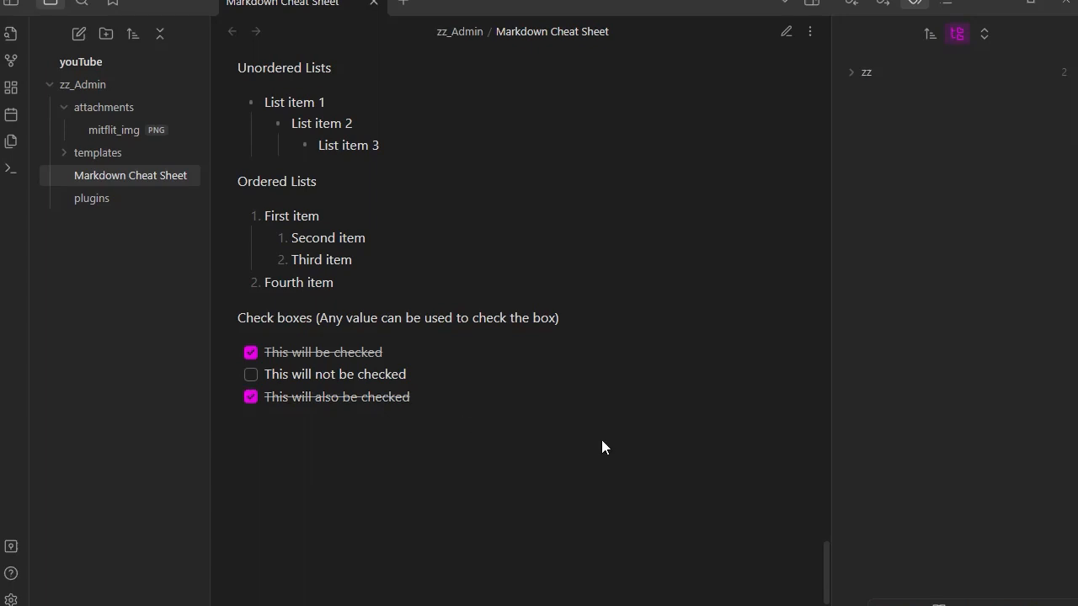
left_click(790, 35)
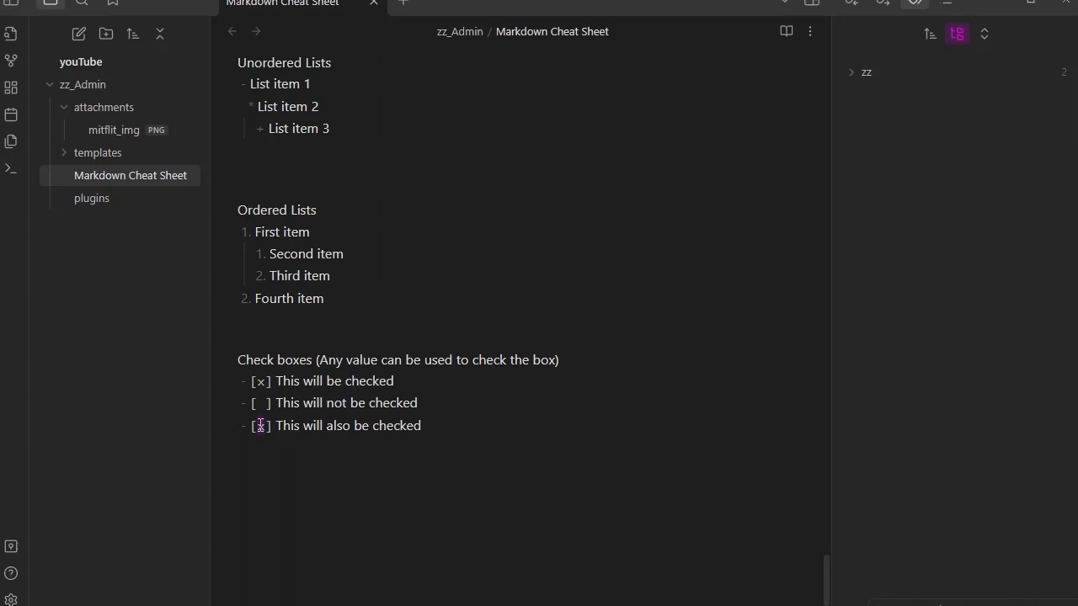
type("b")
- Add a "Horizontal Rule" section below the check boxes with the lines ***, --- and ___, and preview it in reading view
left_click(570, 439)
key("Return")
key("Return")
type("Horizontal Rul")
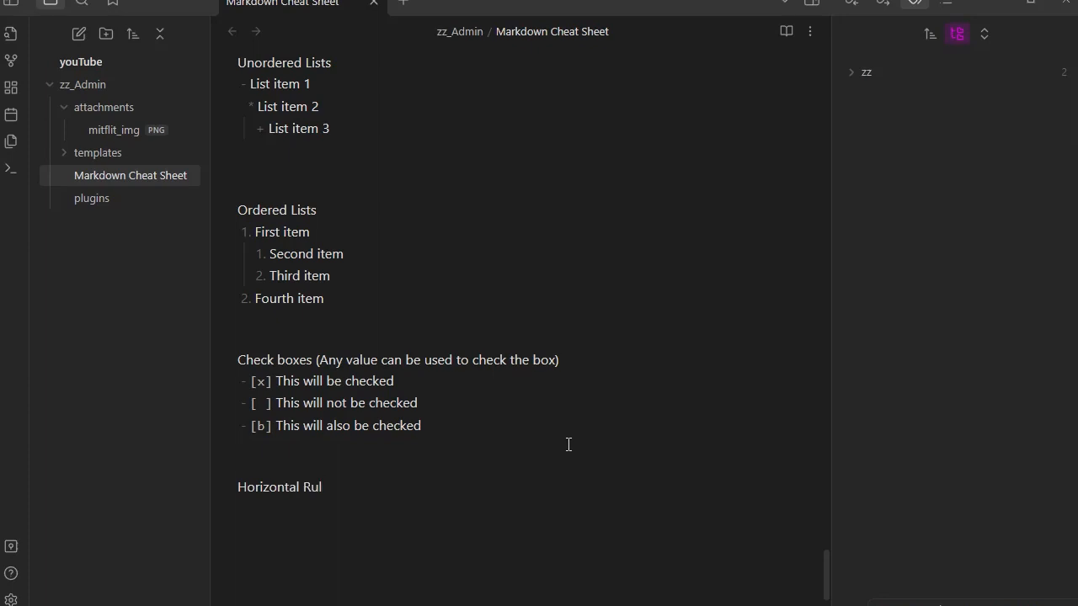
type("e")
key("Return")
type("***")
type("---")
type("___")
left_click(784, 34)
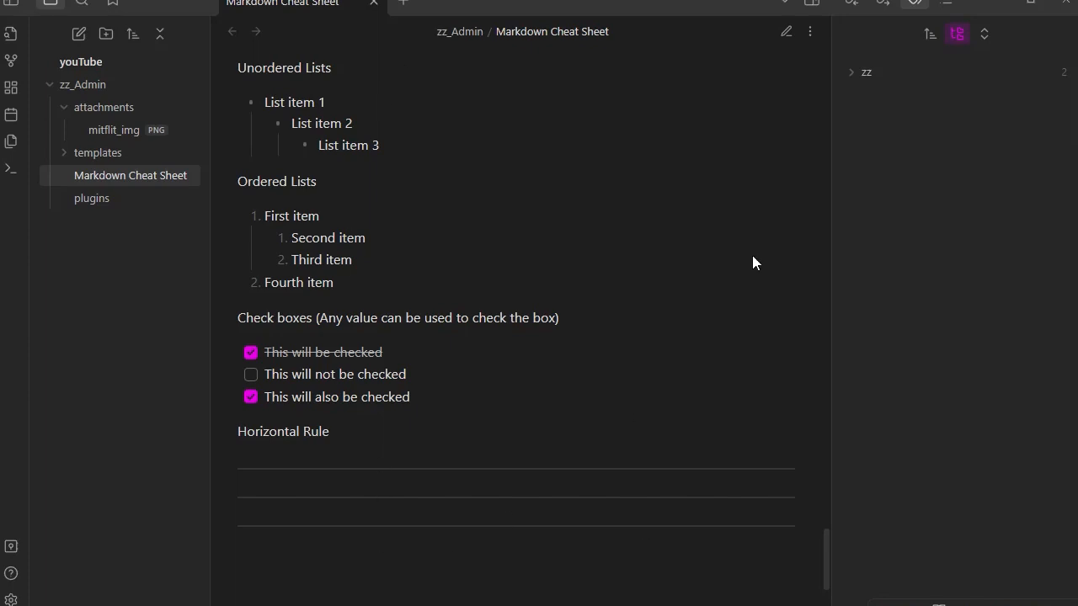
left_click(784, 34)
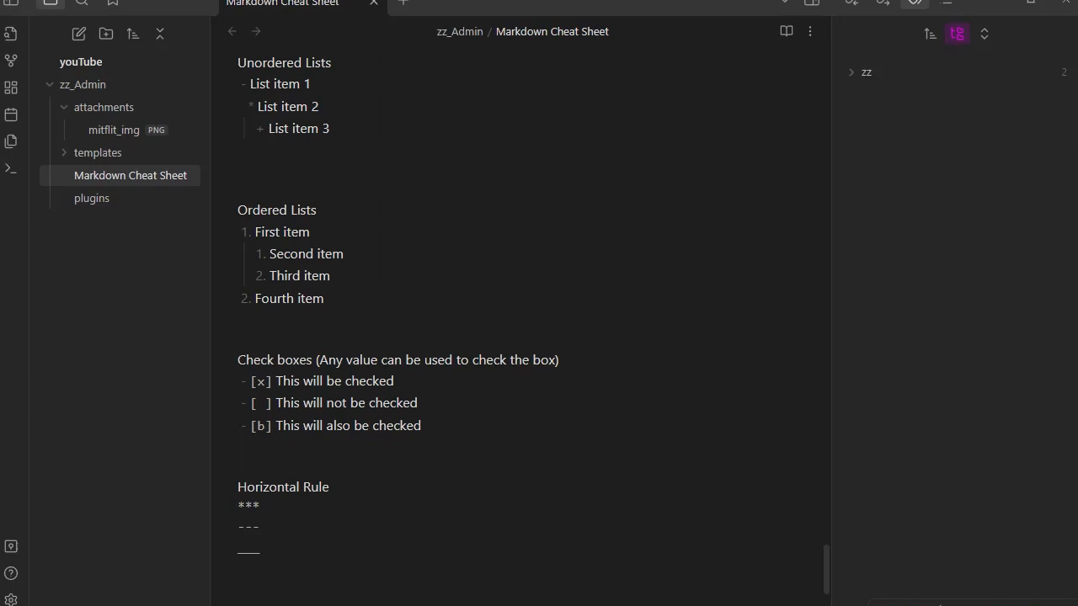
- Add a "Footnotes" heading below the horizontal rules and look back through the note's earlier sections
scroll(598, 417, "down", 2)
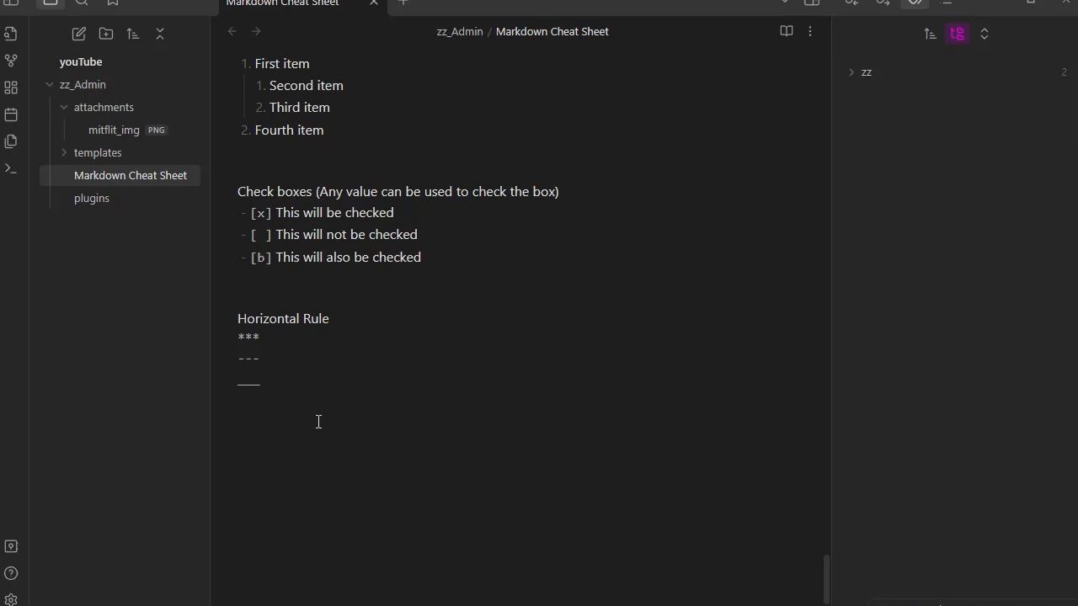
type("Footnotes")
scroll(451, 583, "up", 6)
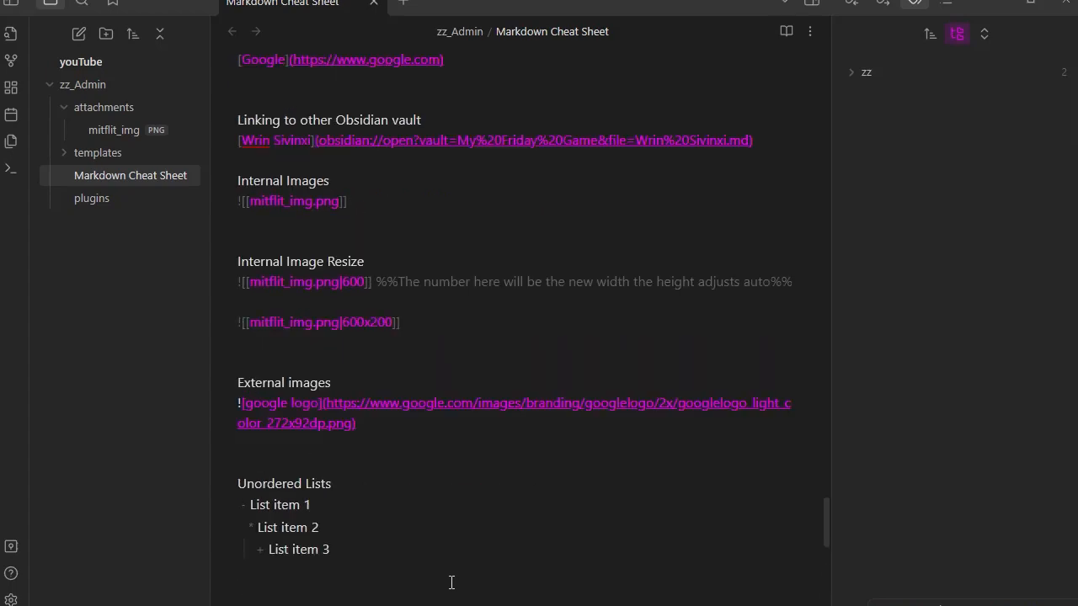
scroll(451, 583, "up", 12)
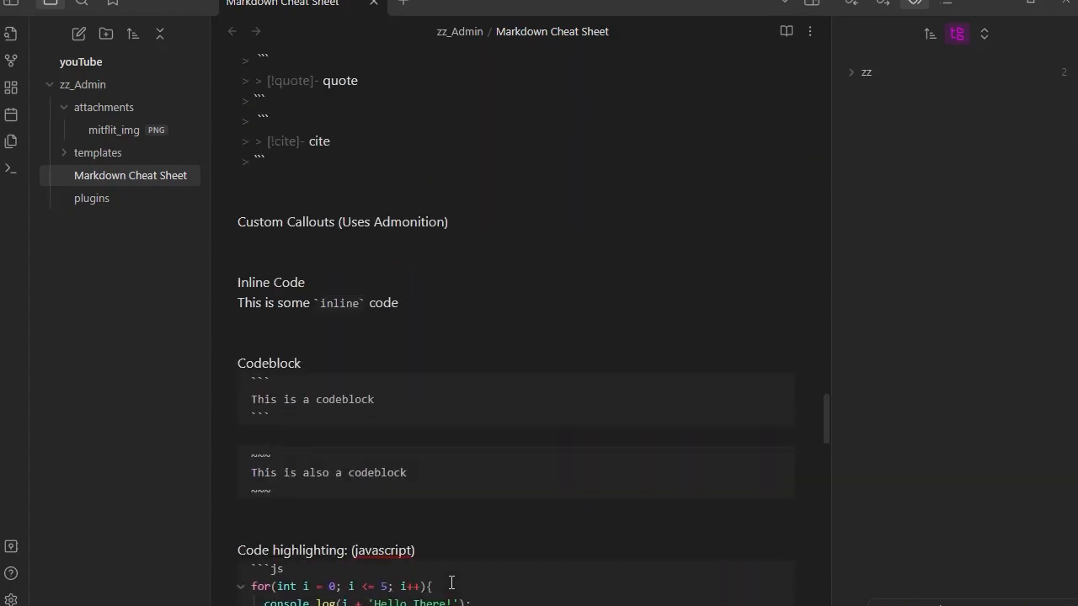
scroll(452, 583, "up", 20)
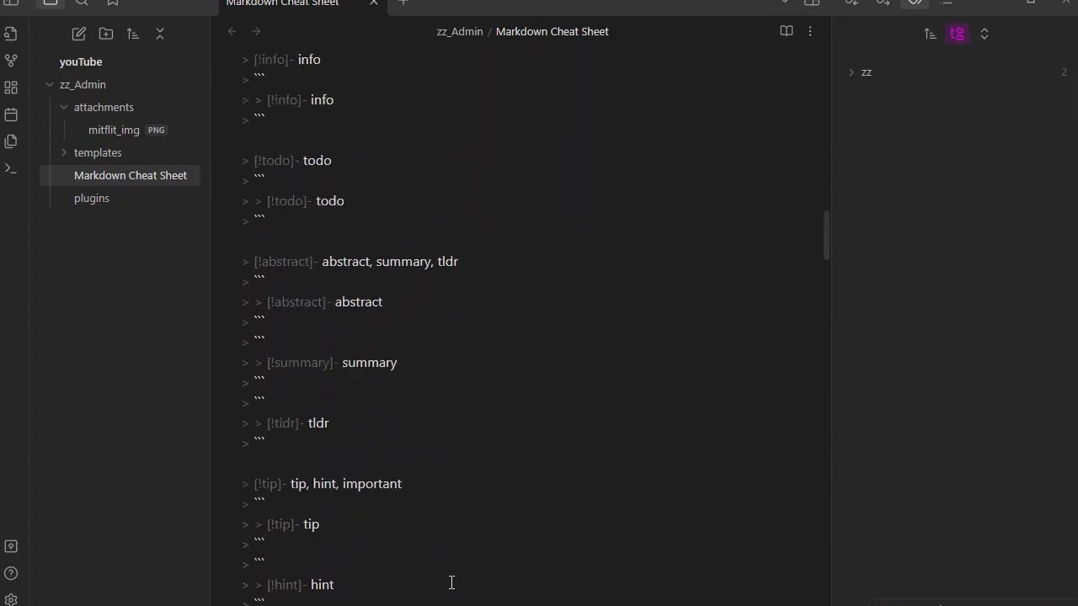
scroll(451, 582, "up", 10)
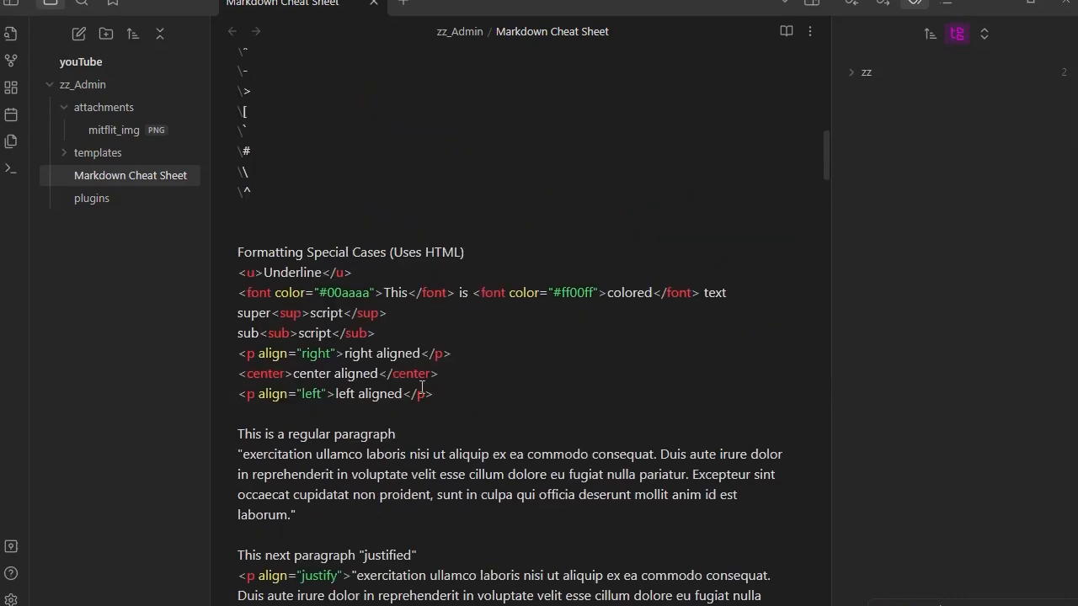
scroll(404, 435, "down", 15)
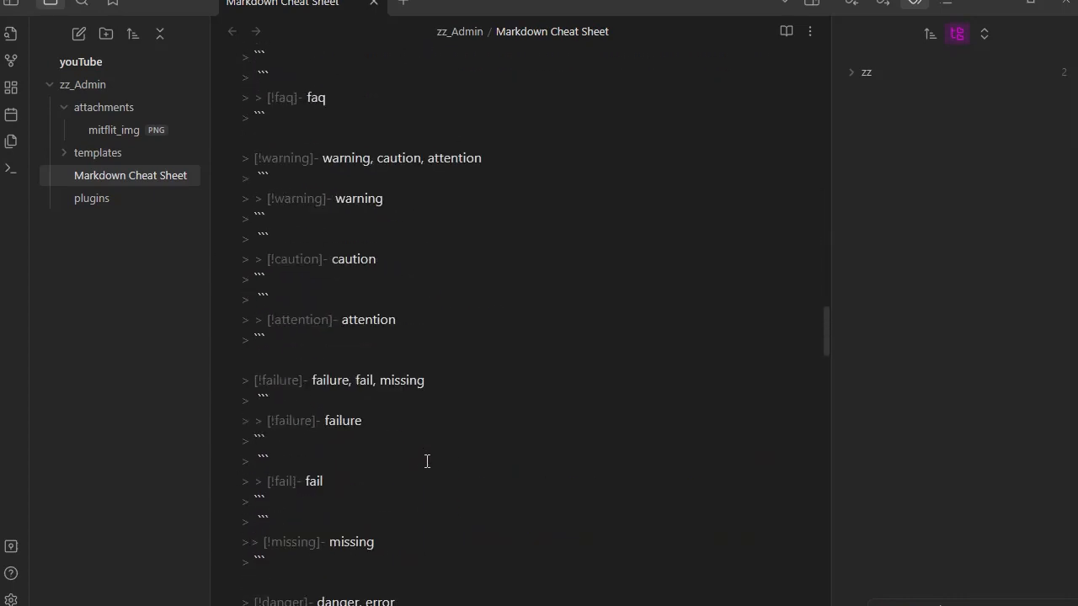
scroll(427, 462, "down", 20)
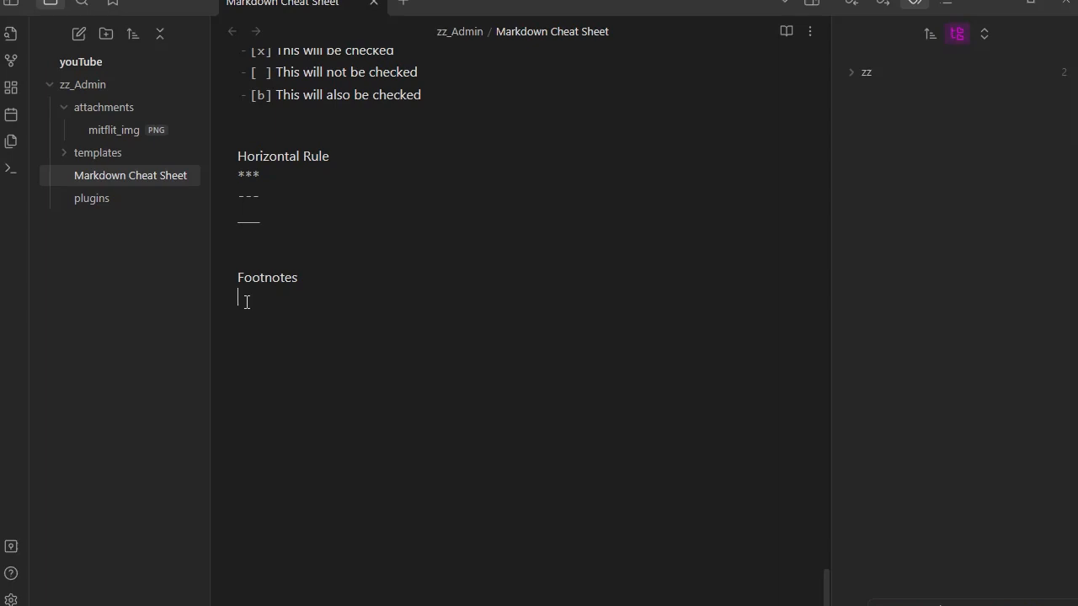
- Write "This is a footnote [^1]" under the Footnotes heading and preview it in reading view
type("This is a footnote")
key("Right")
key("Right")
type("[")
type("^")
type("1")
left_click(785, 31)
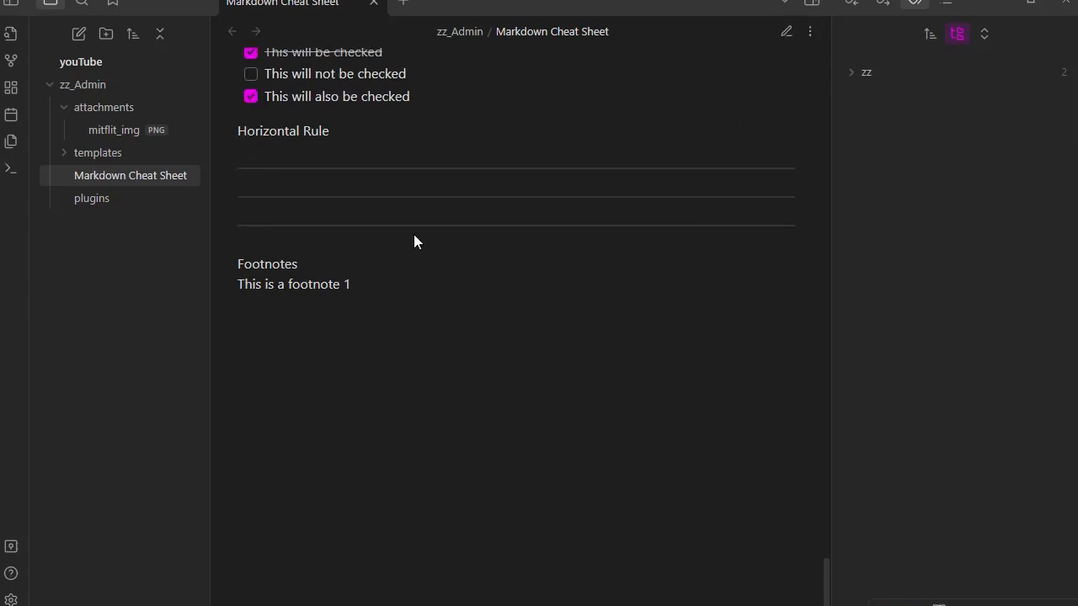
left_click(787, 32)
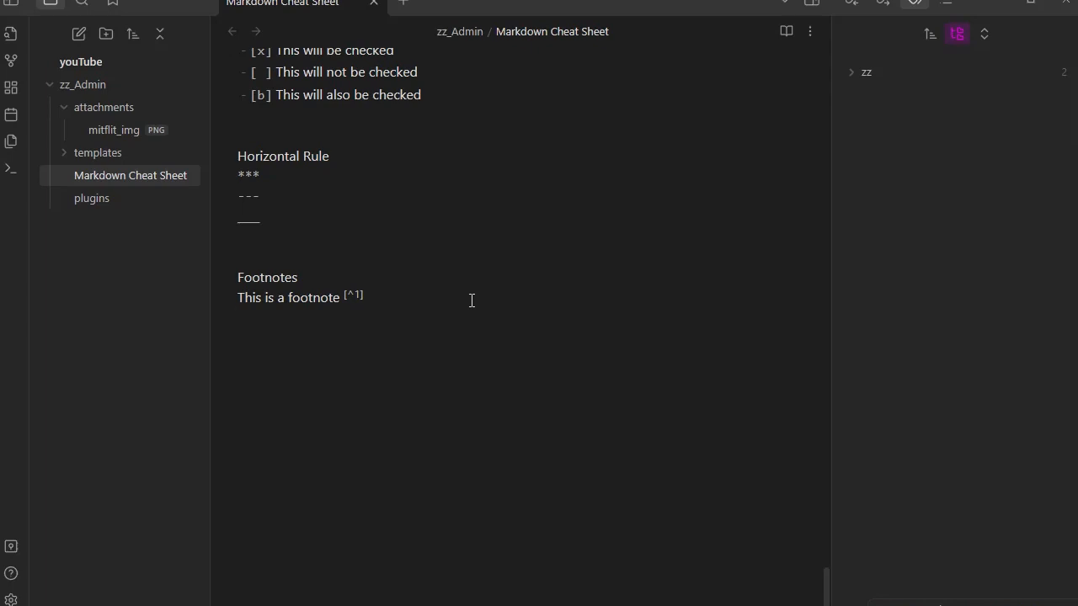
- Add the line "This is another footnote [^2]" below the first footnote and preview it in reading view
type("This is another footnote")
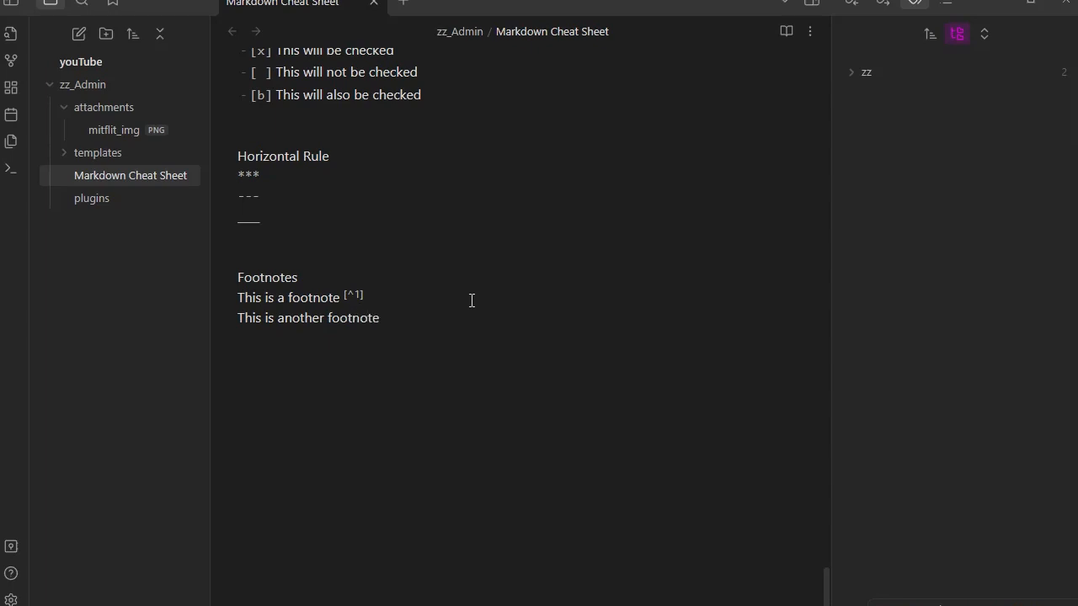
type("[^2")
key("Return")
left_click(784, 32)
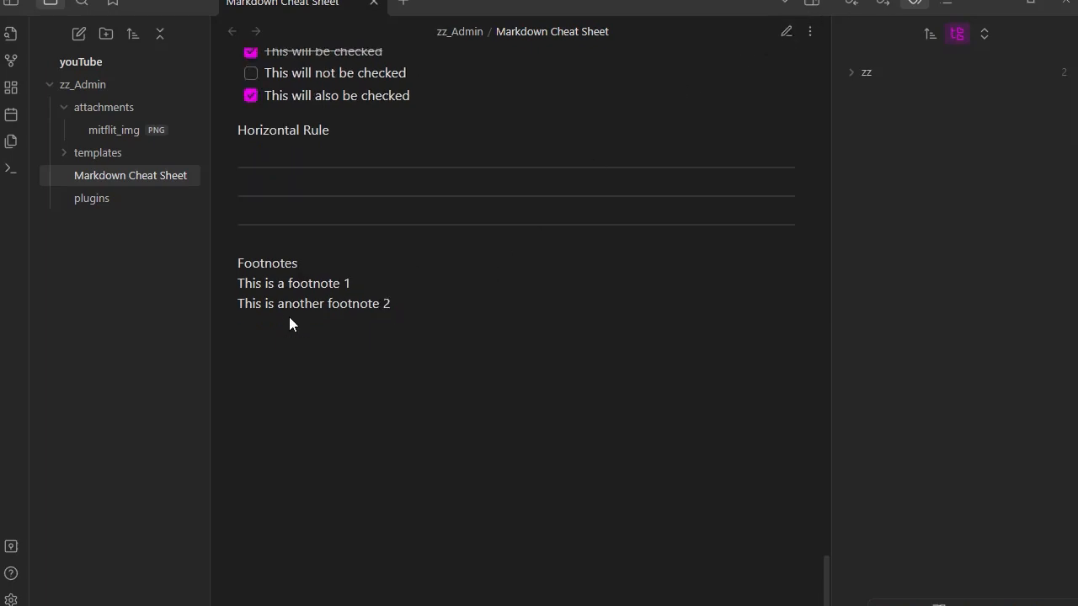
left_click(783, 35)
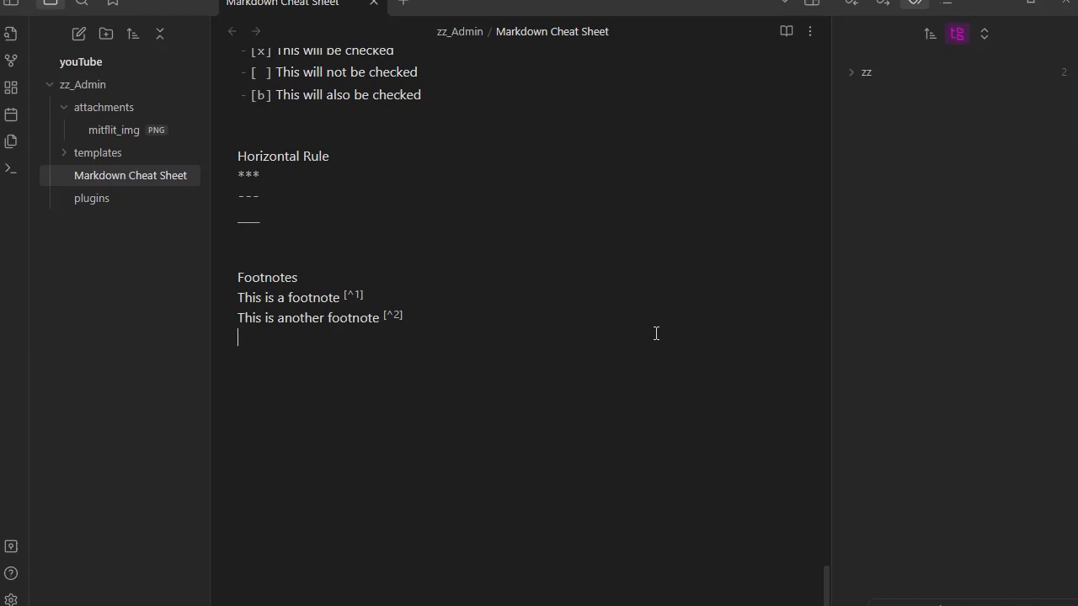
- Add the line "This is a named footnote [^note]" below the second footnote
type("This is a named footnote")
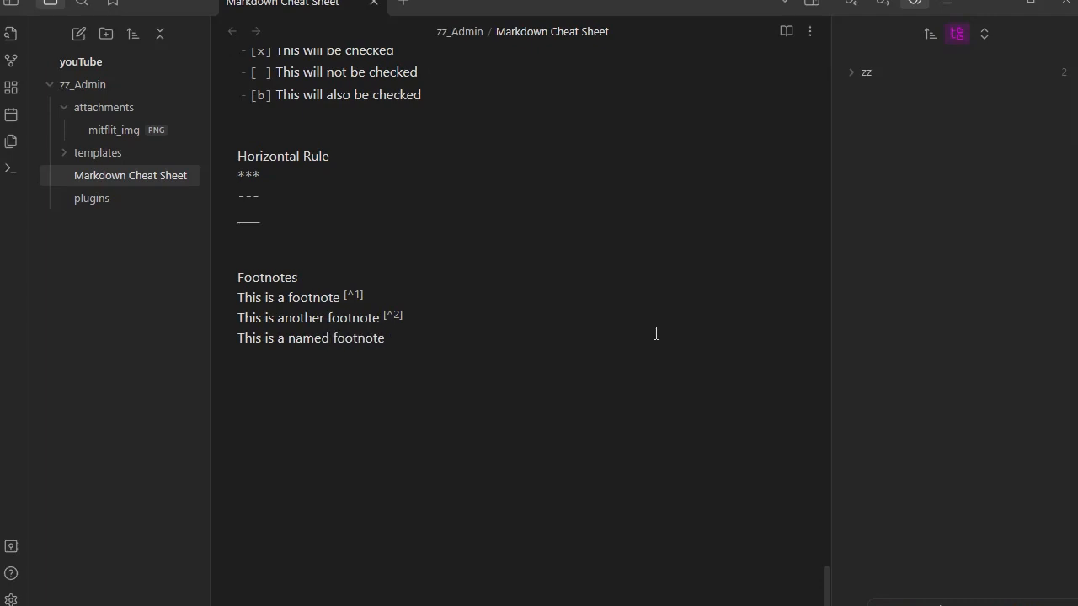
type(" [")
type("^")
type("note")
- Define the first footnote below the examples as "[^1]: This is the referenced text"
type("[")
type("^1")
type("]:")
type("This is the")
type(" refer")
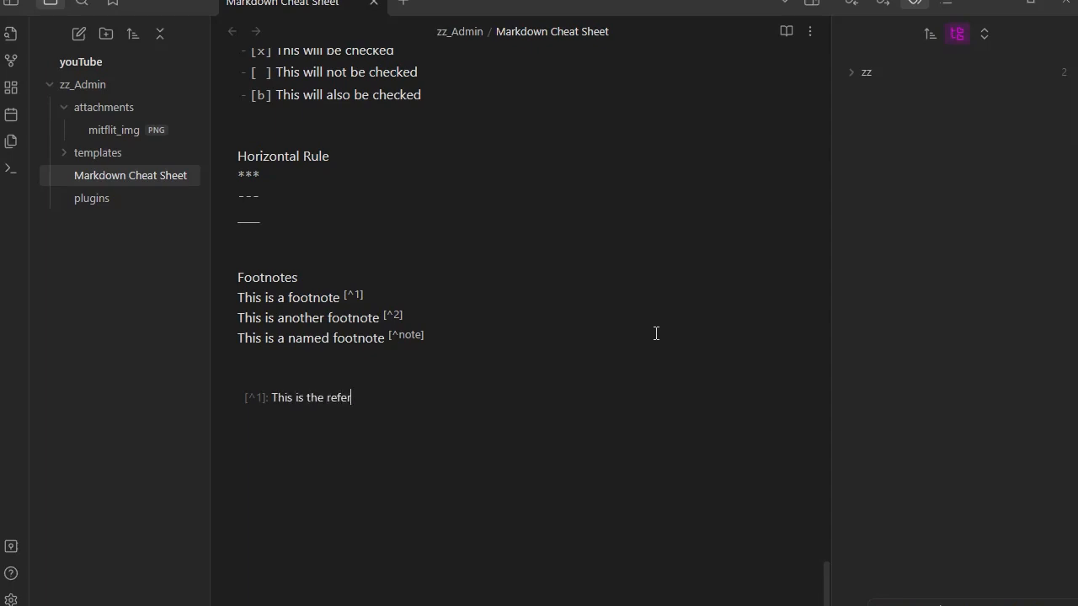
type("enced text")
- Test the first footnote in reading view by following its link to the referenced text and back, and return to editing
left_click(786, 32)
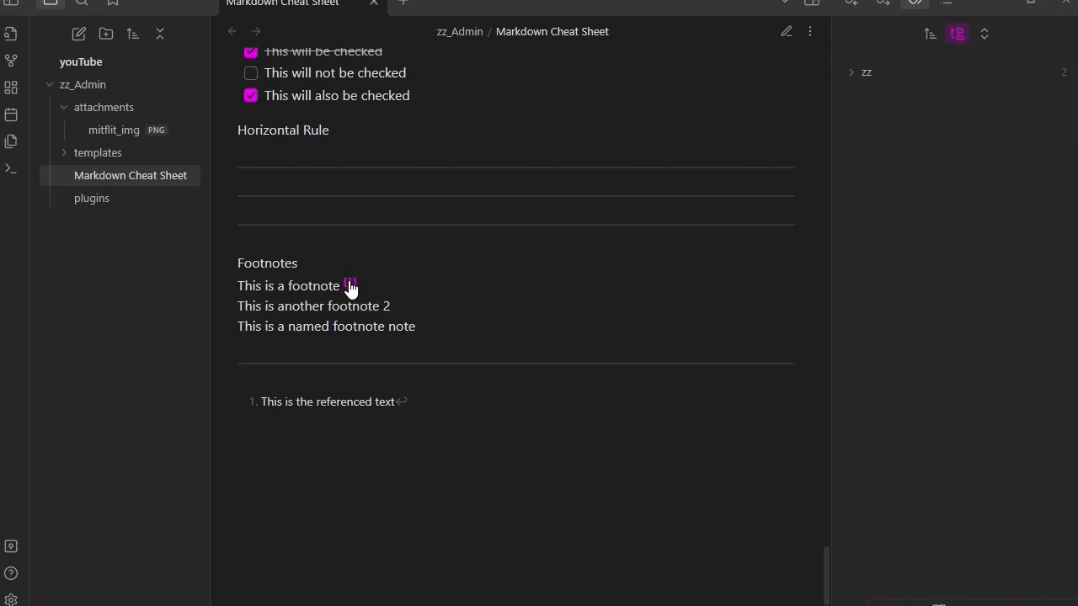
left_click(350, 283)
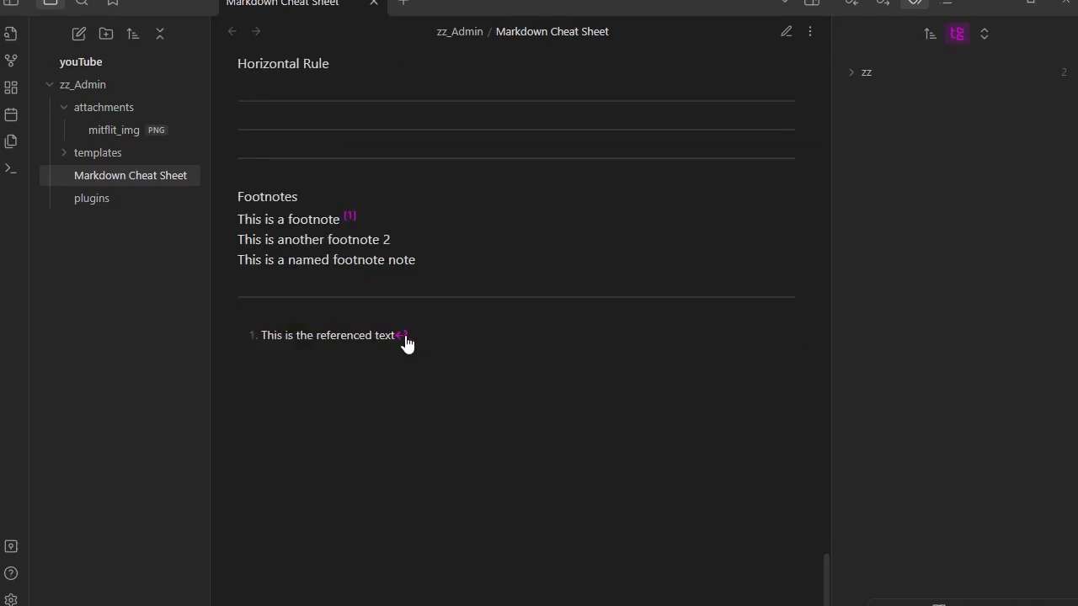
left_click(403, 335)
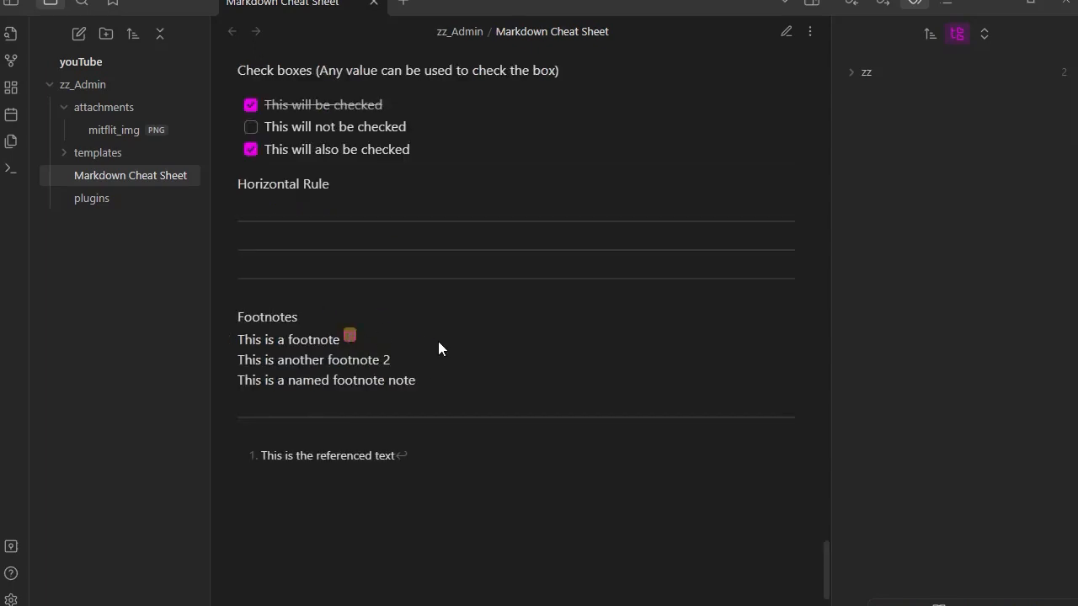
left_click(786, 31)
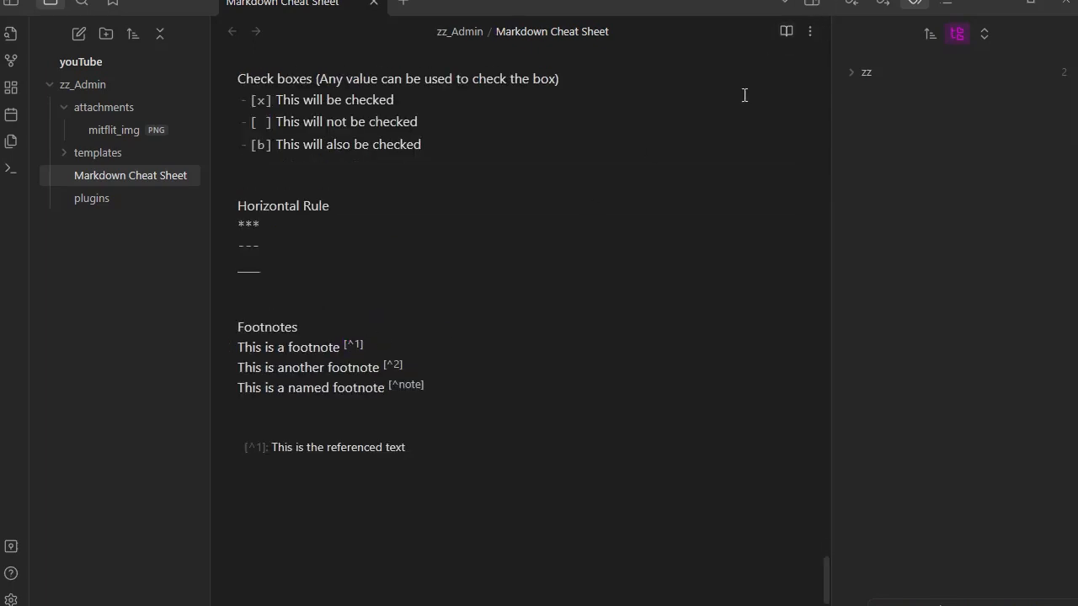
- Define the second footnote as "[^2]: Add 2 spaces at the start of each new related line"
left_click(421, 447)
key("BackSpace")
type("[^2]: ADD")
key("BackSpace")
key("BackSpace")
type("dd 2 spaces at ")
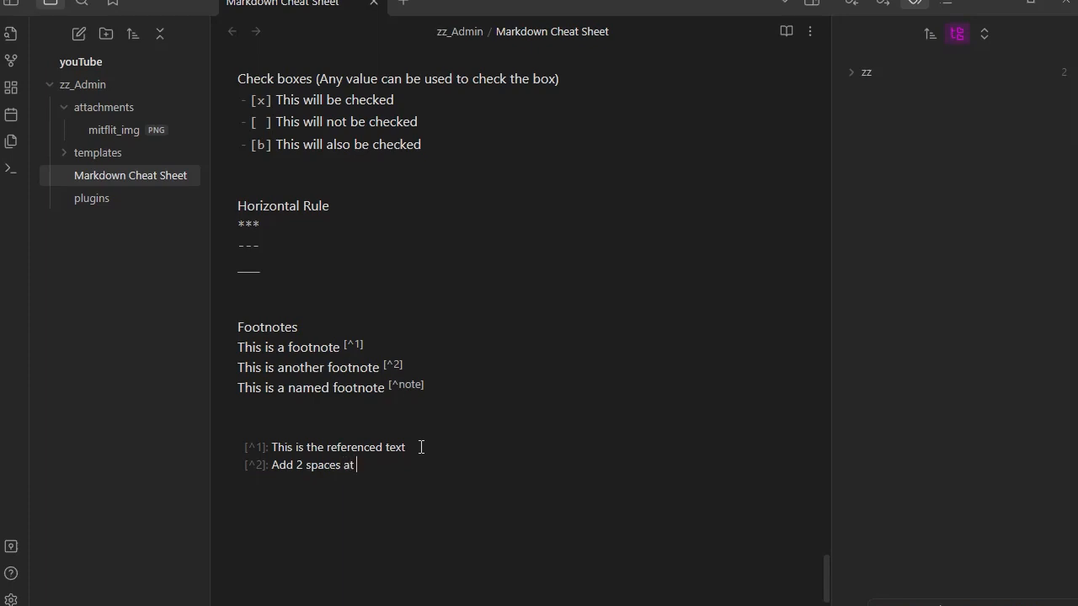
type("the start of each new")
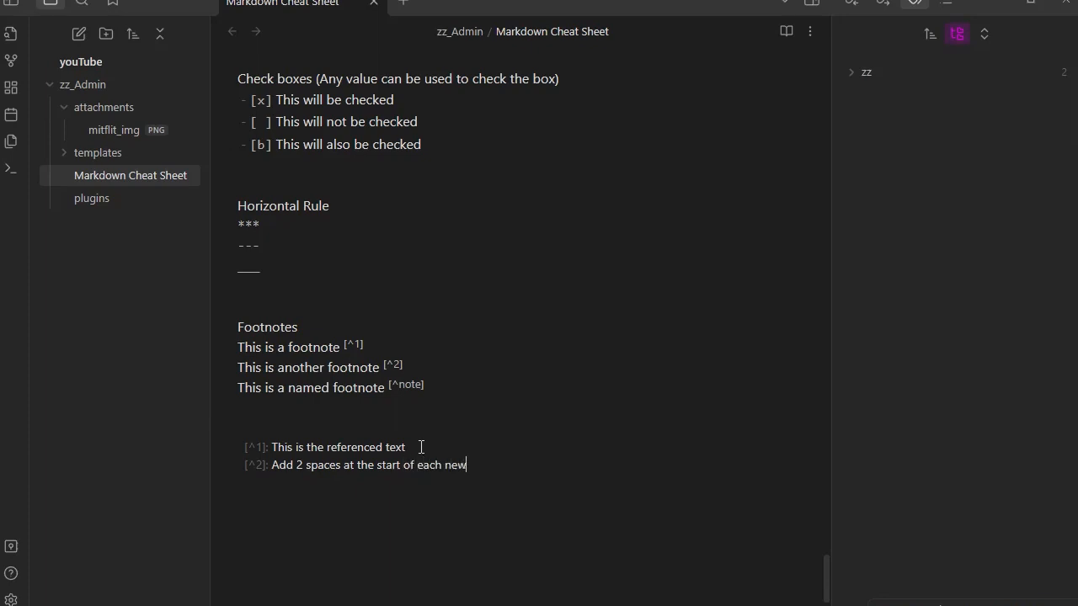
type(" related ")
type("line")
- Continue the second footnote on an indented line reading "This lets you write footnotes that span multiple lines"
type("This le")
type("ts you ")
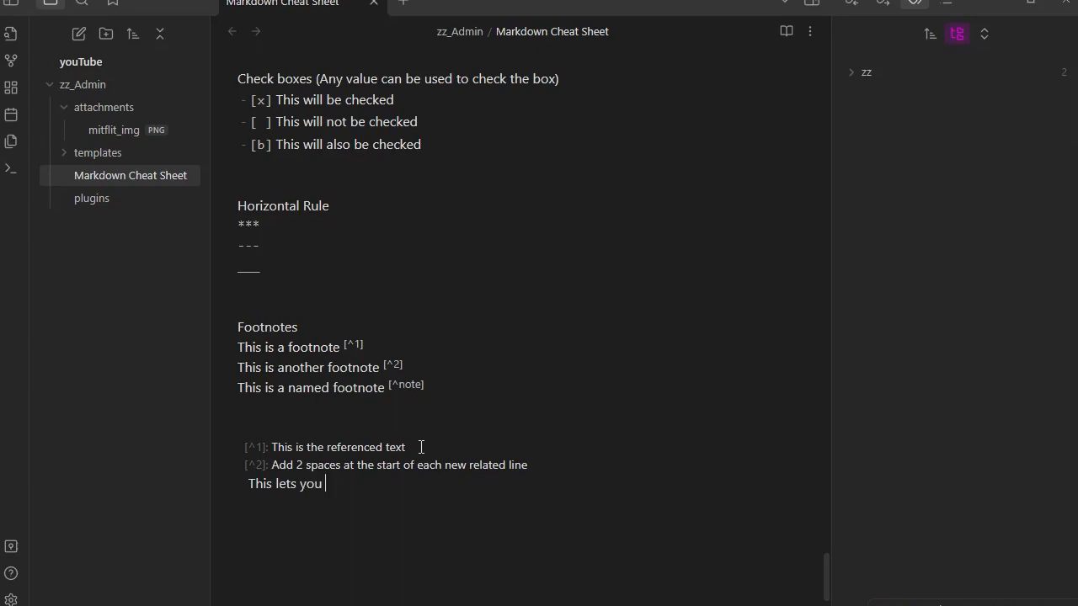
type("write foote")
key("BackSpace")
type("notes that span")
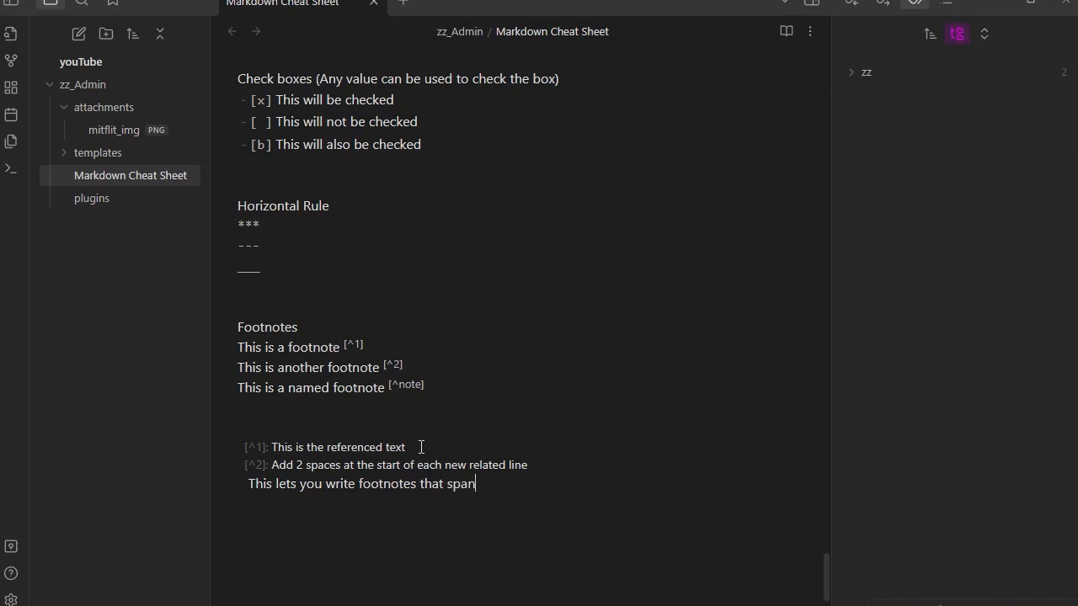
type(" multip")
type("le lines")
- Define the named footnote as "[^note]: Named footnotes will be converted to a number automatically" and check it in reading view
type("[")
type("^")
type("note]")
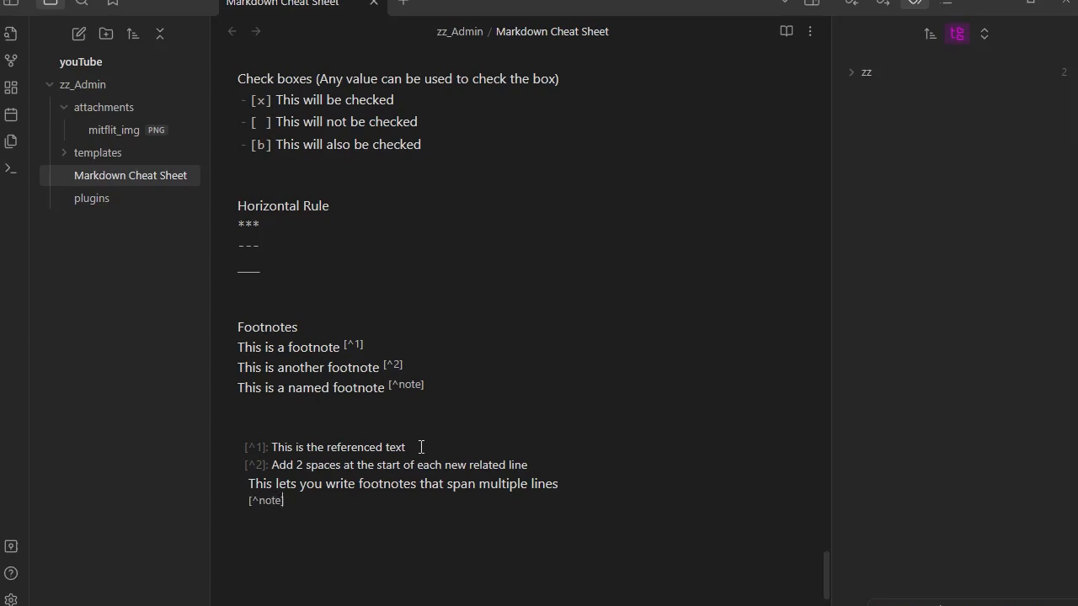
type(":")
key("Up")
type("Named footmo")
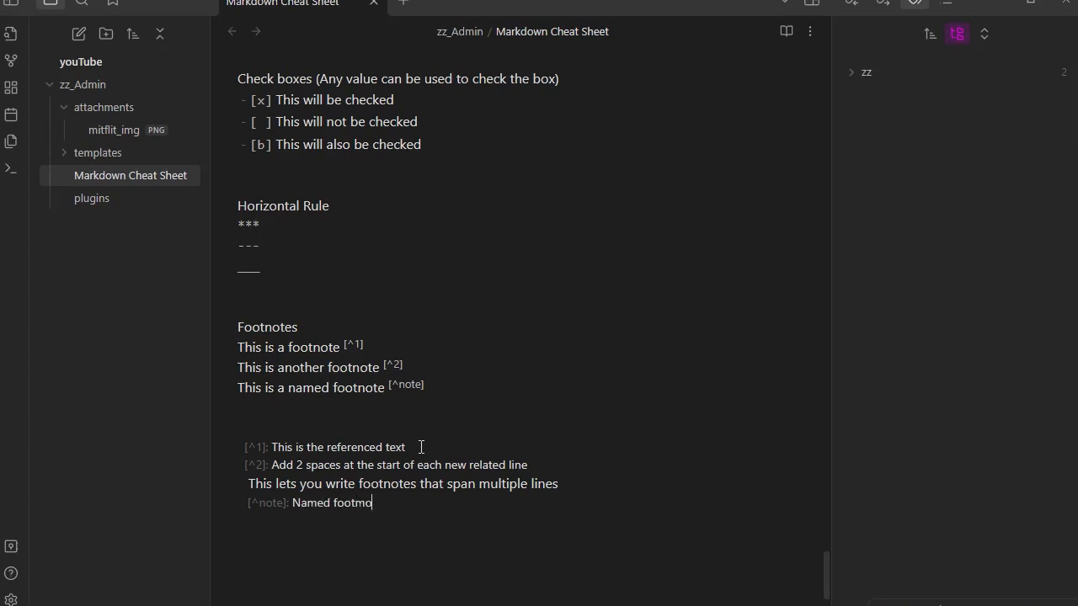
type("tes")
key("Delete")
type("n")
key("End")
type("will be c o")
key("BackSpace")
type("onverted")
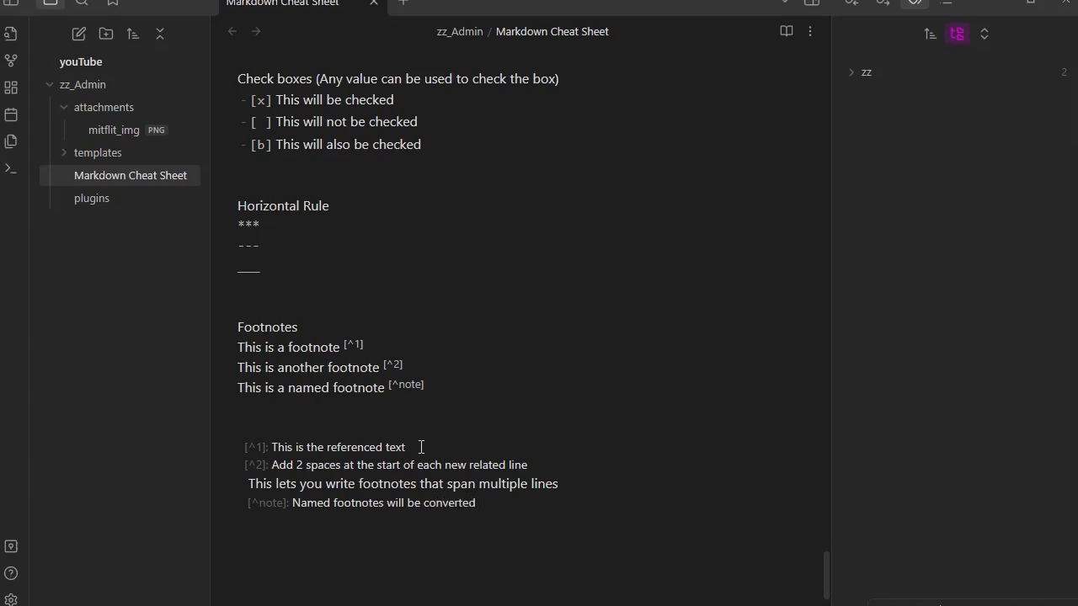
type(" to a number automatically")
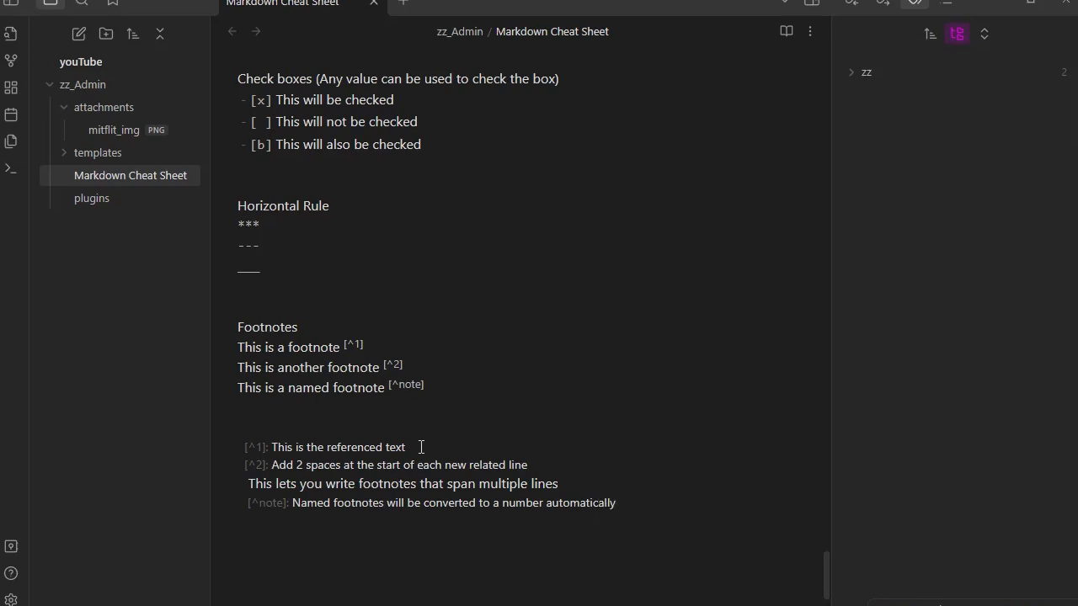
left_click(786, 32)
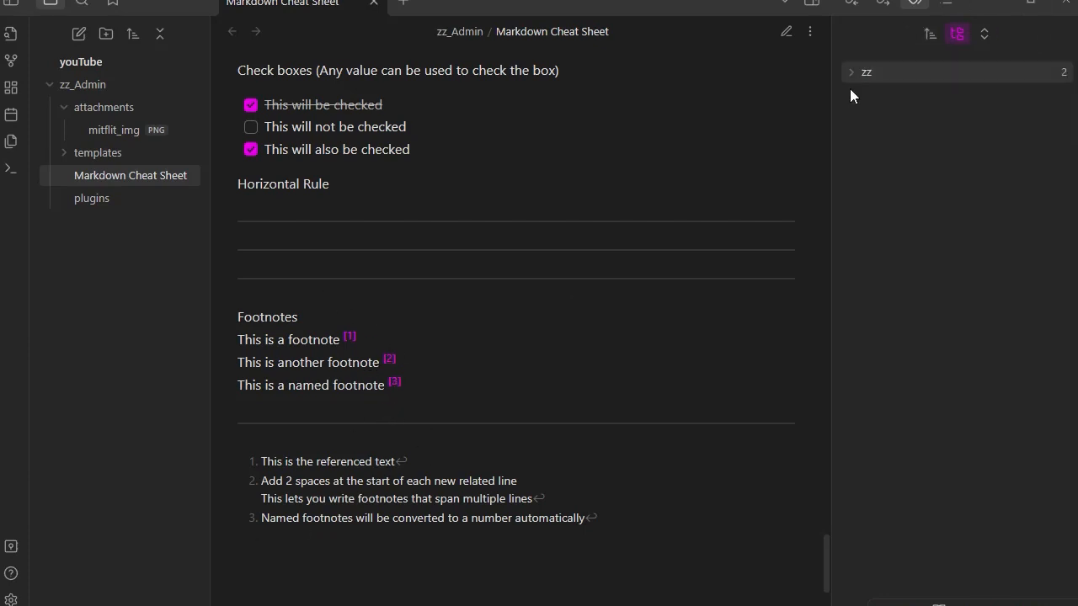
left_click(786, 32)
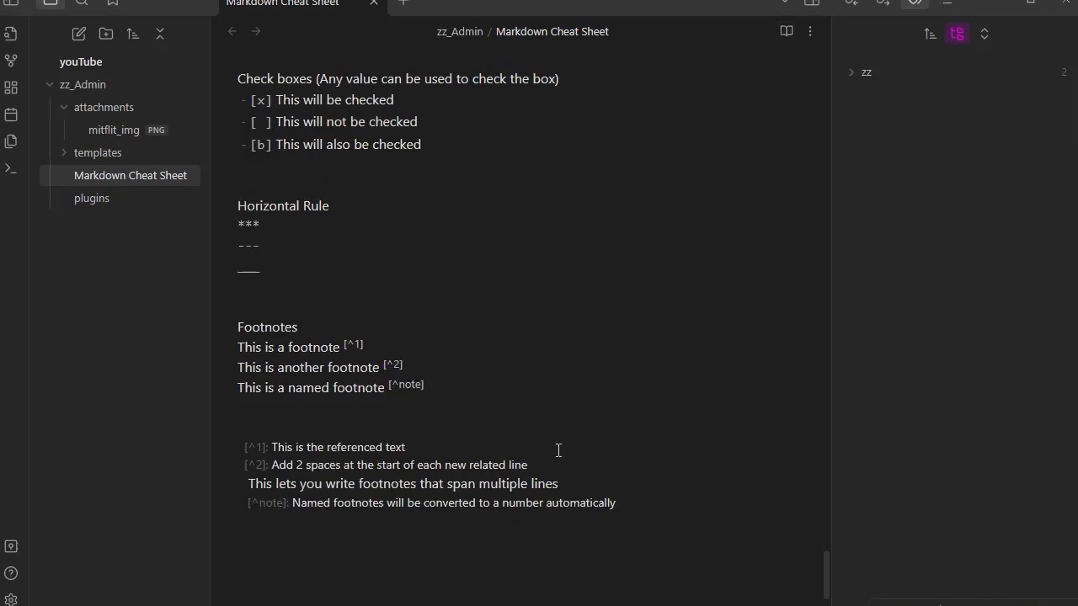
- Add a "Tables" section below the footnotes with the header row "| Character Name | Current Level | Class |" and check it in reading view
scroll(564, 448, "down", 3)
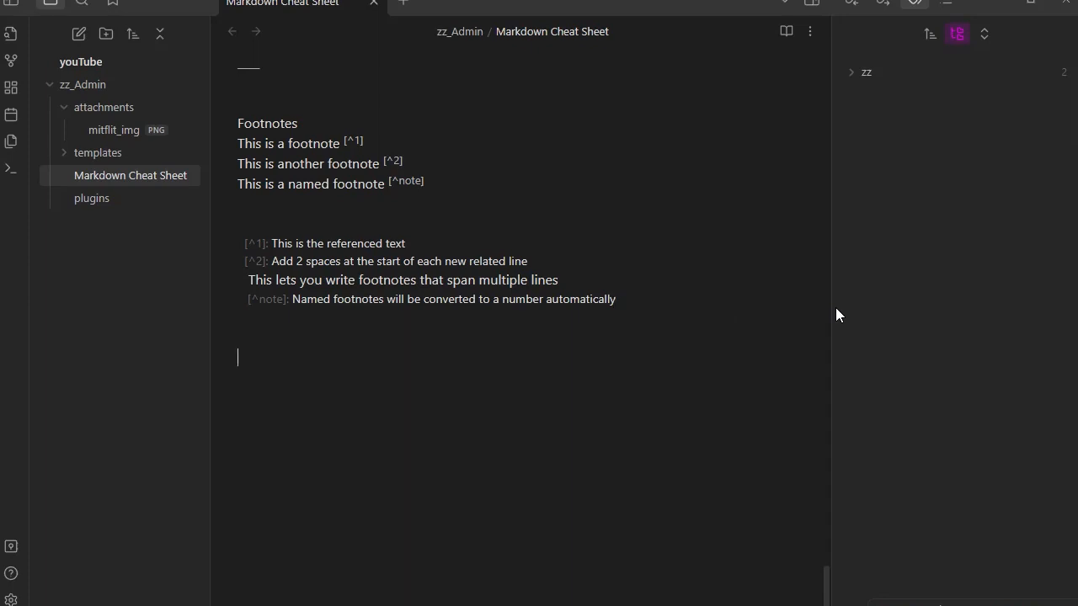
type("Tables")
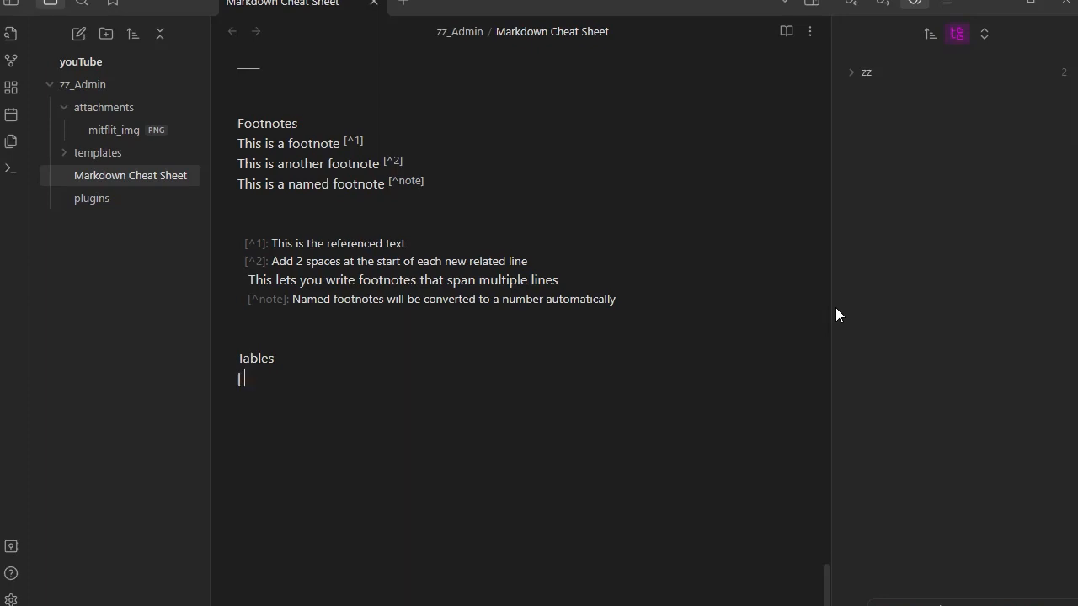
type("| Character Name")
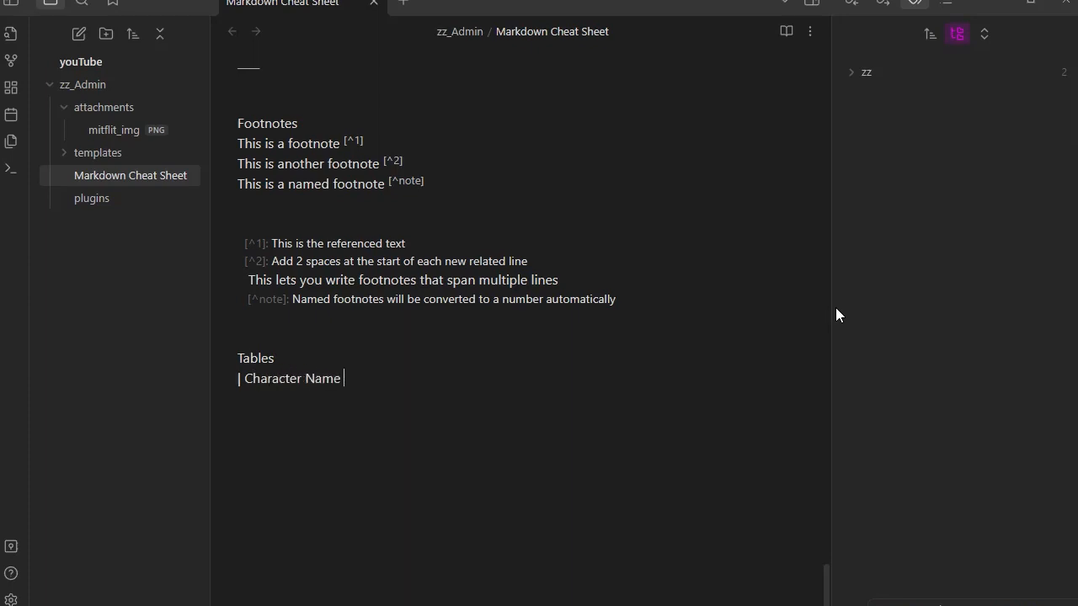
type(" | Current Level | Clas")
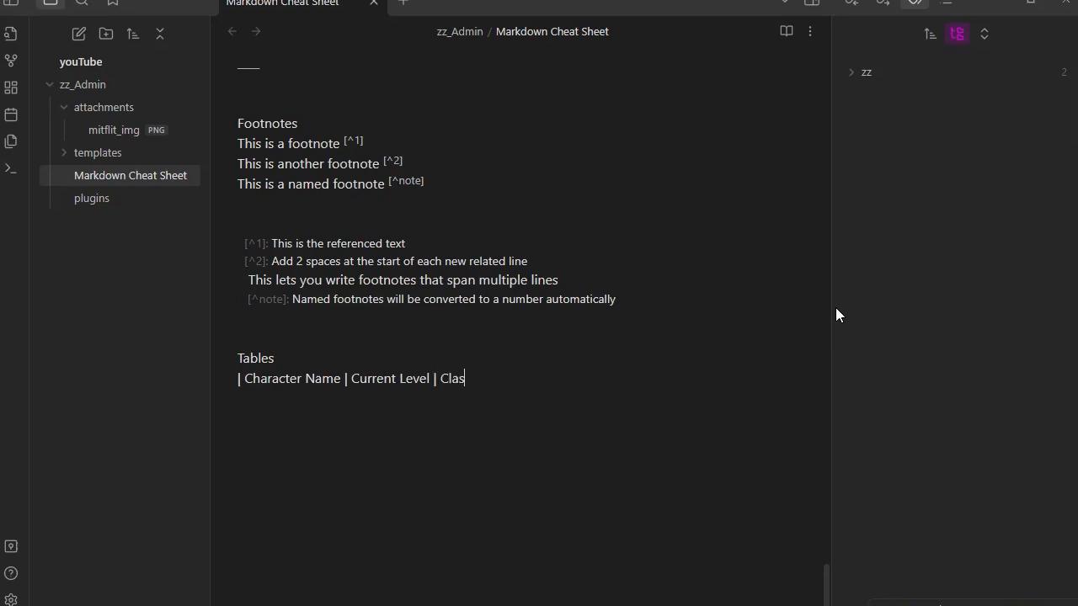
type("s |")
left_click(786, 31)
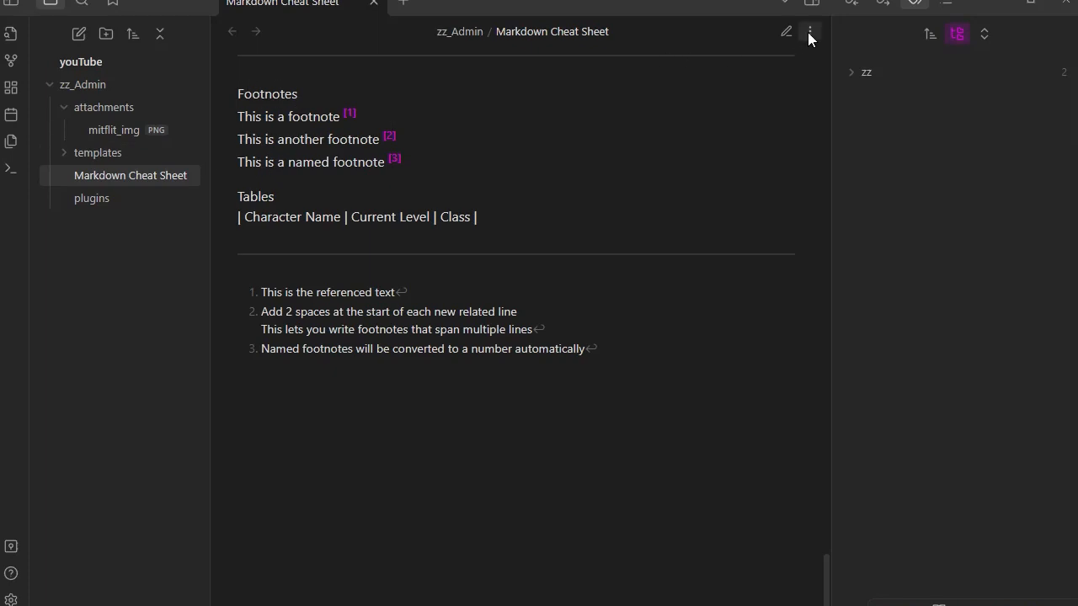
left_click(784, 32)
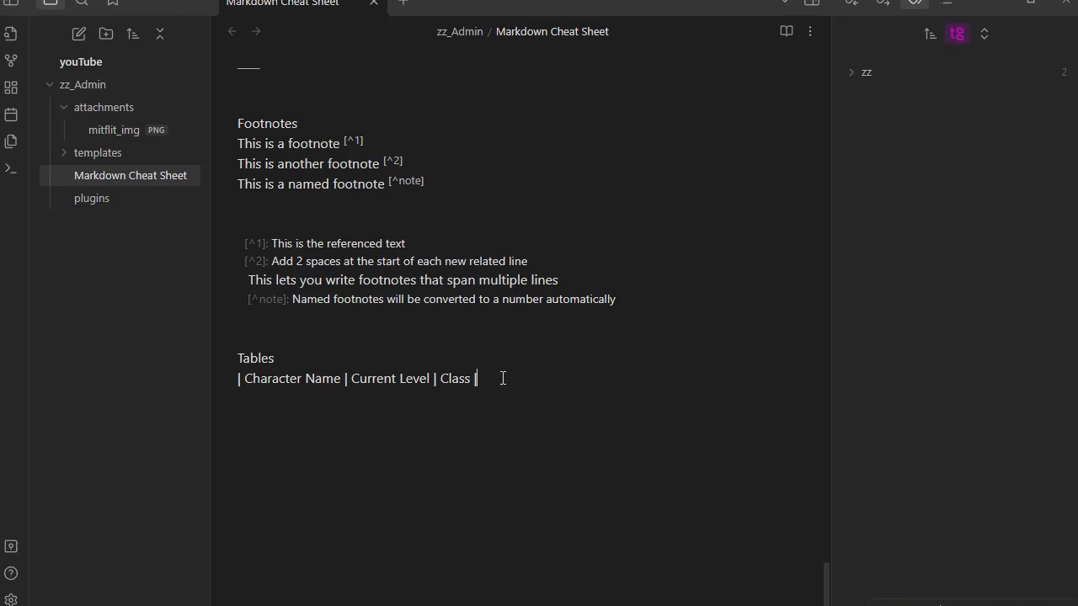
- Add the separator row "| -- | -- | -- |" under the table header and check it in reading view
key("Return")
type("| -- | -- | --")
type("|")
left_click(785, 32)
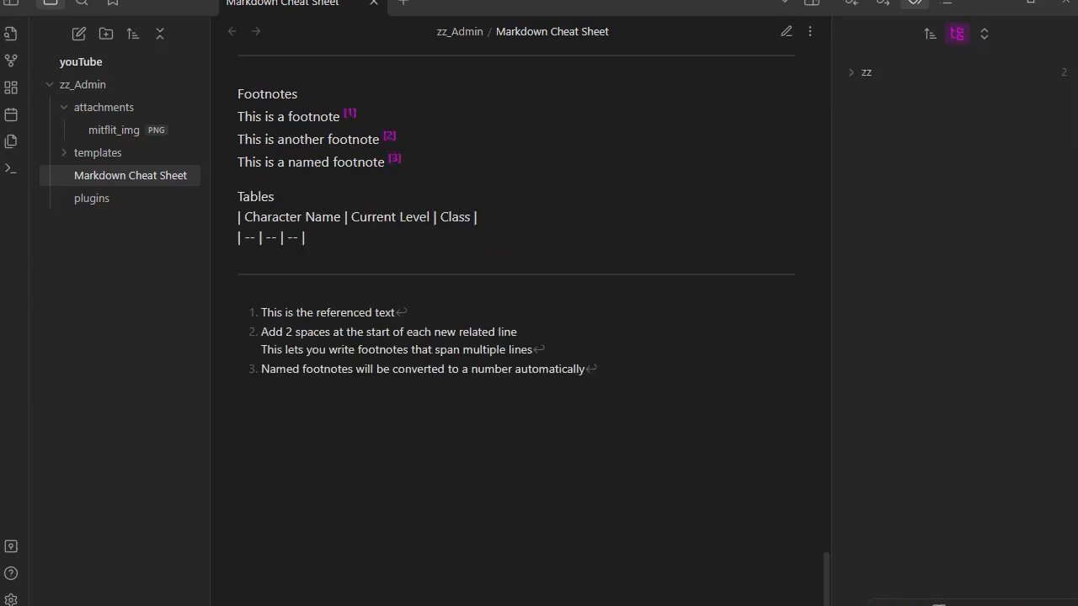
left_click(783, 31)
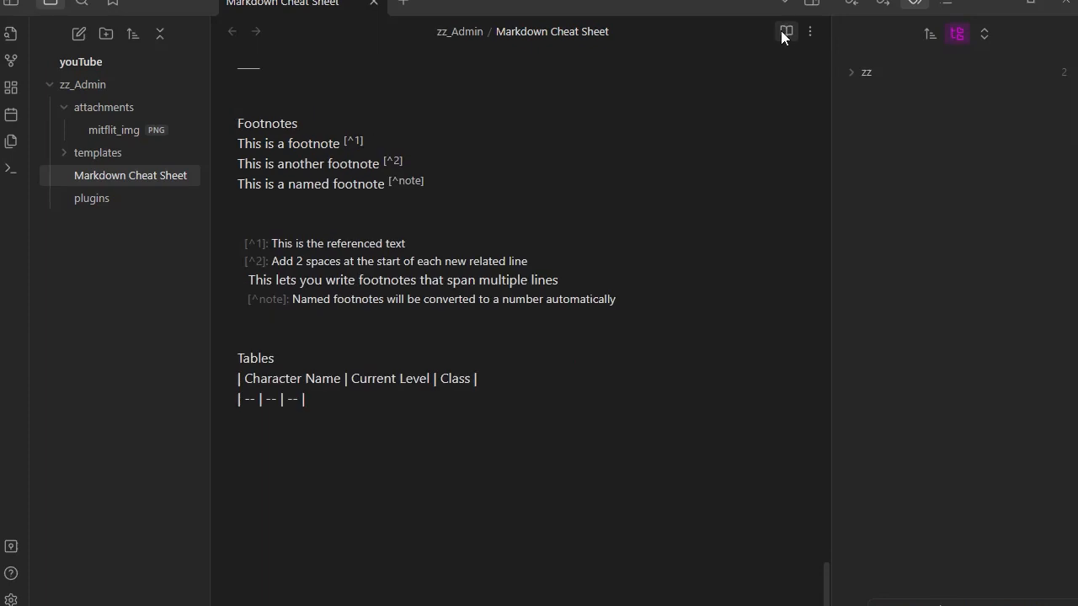
- Try three dashes in each cell of the table's separator row and check the result in reading view
left_click(241, 417)
type("-")
left_click(280, 397)
type("-- | -")
left_click(306, 398)
type("-")
left_click(790, 32)
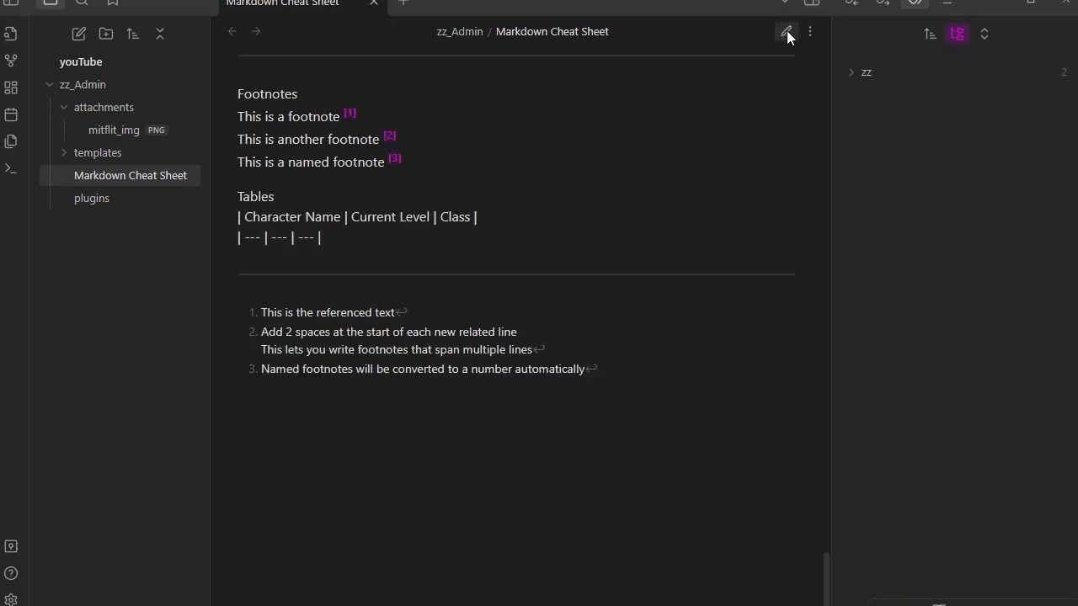
left_click(787, 32)
- Try four dashes in each cell of the table's separator row and check the result in reading view
left_click(251, 400)
type("-")
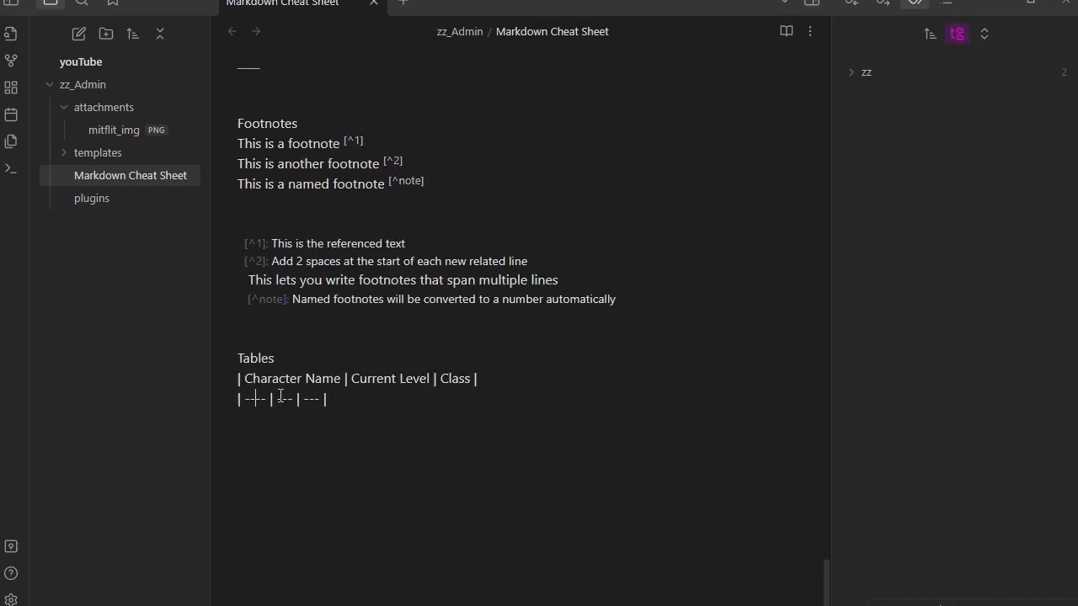
left_click(283, 399)
type("-")
left_click(315, 399)
type("-")
left_click(788, 32)
left_click(787, 32)
- Shorten each cell of the table's separator row back to two dashes
left_click(253, 400)
key("BackSpace")
key("BackSpace")
left_click(280, 399)
key("BackSpace")
key("BackSpace")
left_click(301, 401)
key("BackSpace")
key("BackSpace")
- Add the data row "| Brick | 13 | Rogue |" under the separator row and check it in reading view
left_click(242, 420)
type("|")
key("BackSpace")
type("Br")
type("ick")
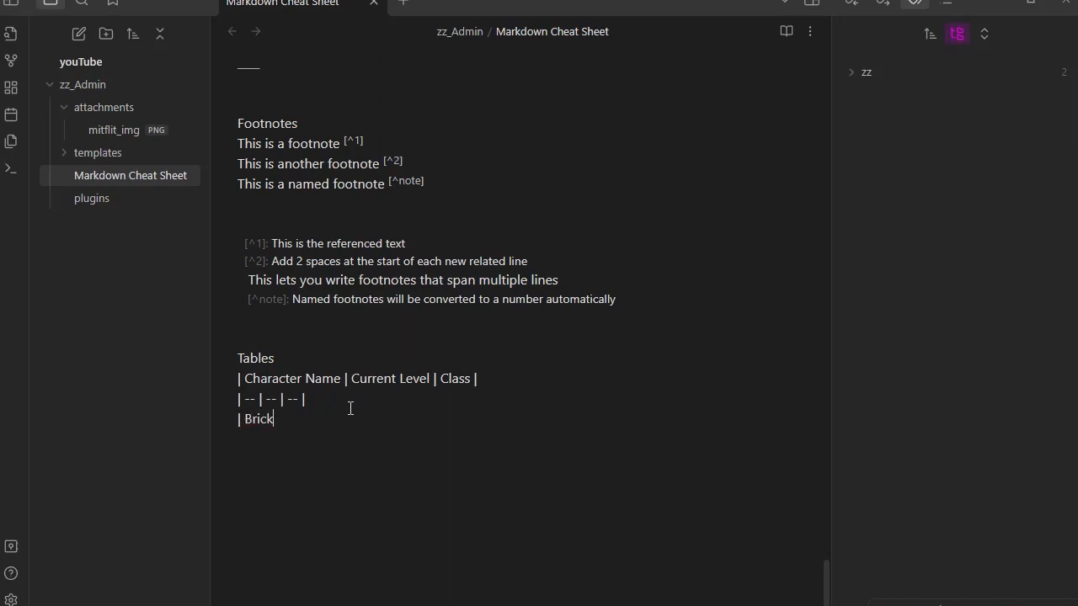
type(" | 13 | Rogue |")
left_click(783, 34)
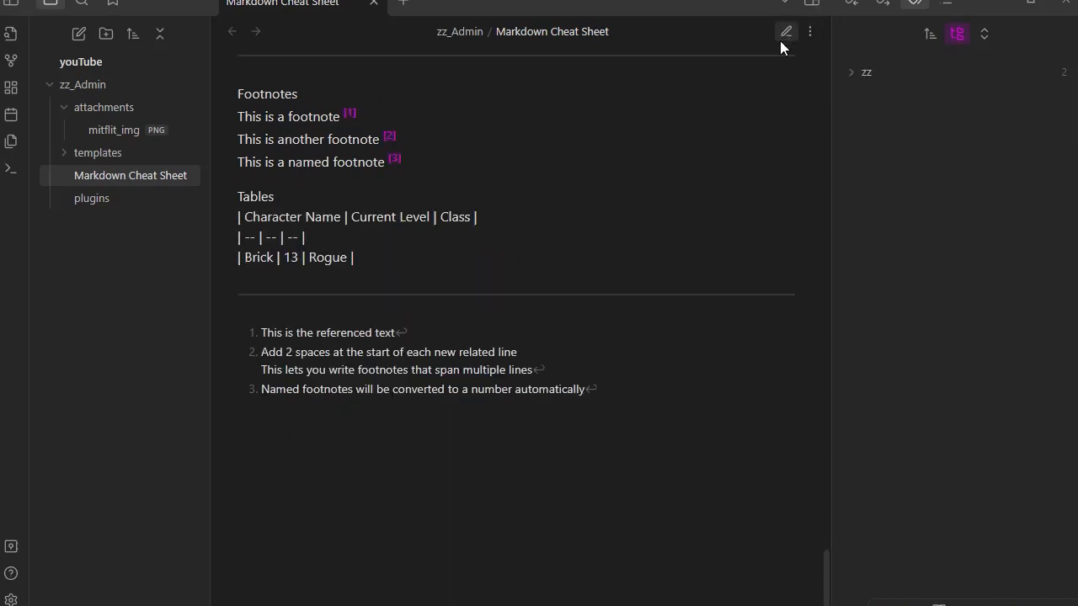
left_click(786, 34)
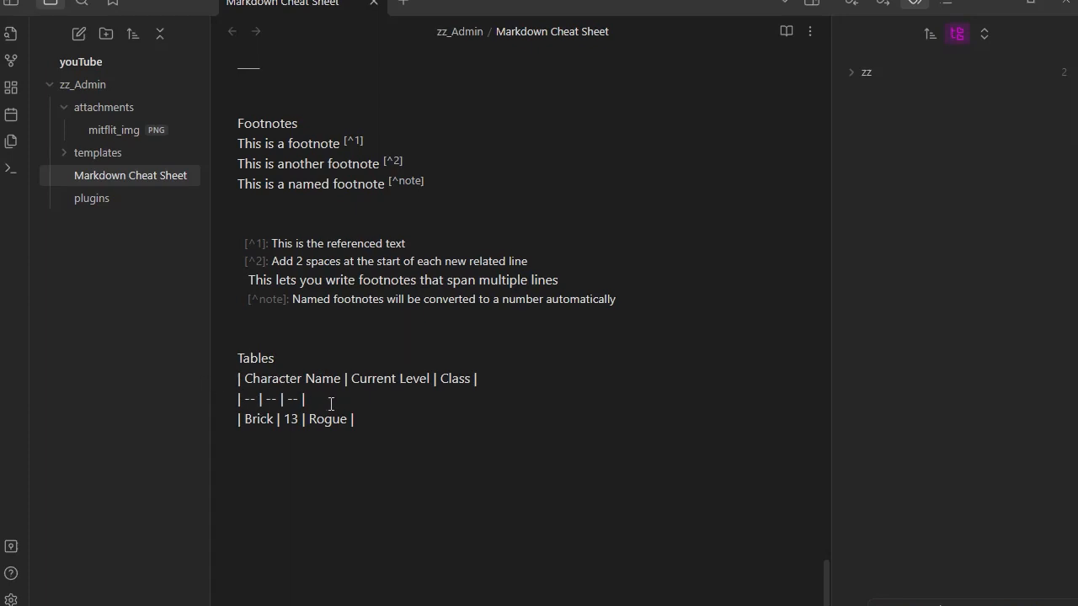
- Change the separator row to "| :--: | --: | :-- |" to center, right-align and left-align the columns, and check it in reading view
left_click(252, 399)
type(":")
type(":")
left_click(297, 399)
type(":")
left_click(787, 32)
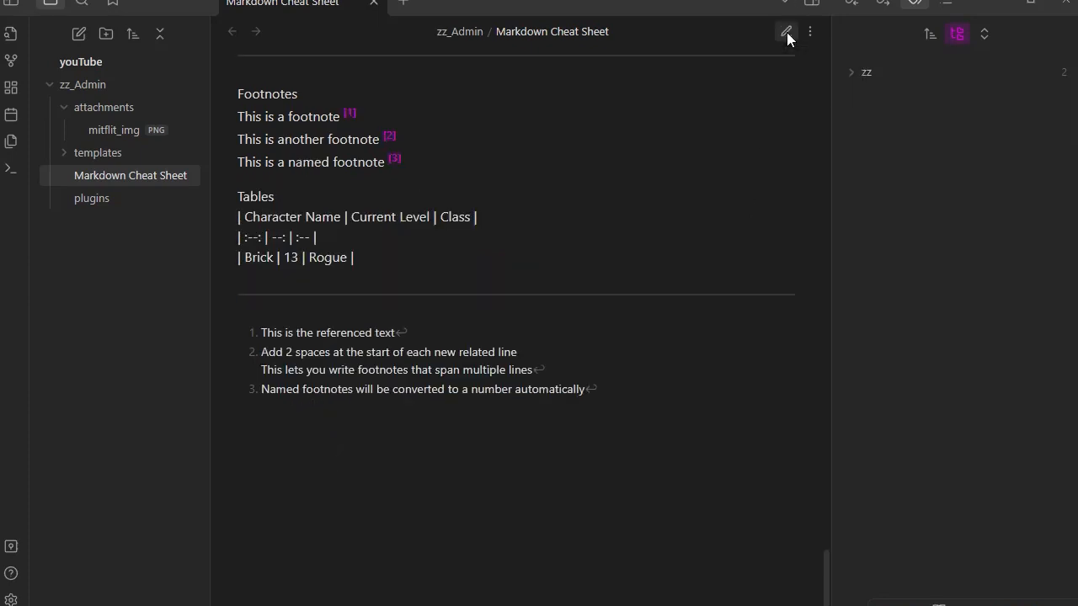
left_click(786, 32)
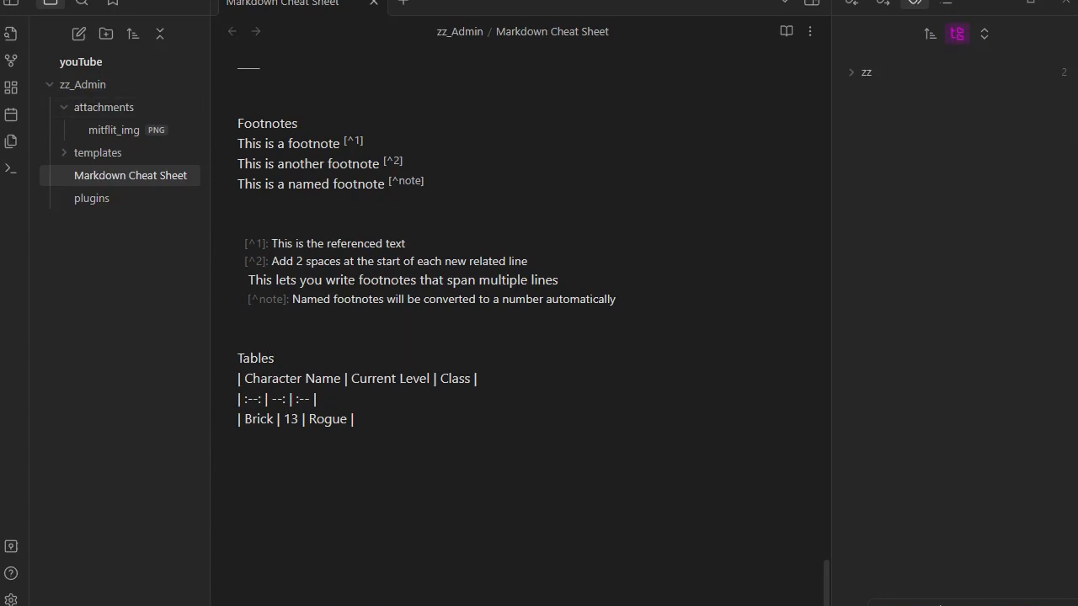
- Search the community plugin catalogue for "advanc"
left_click(11, 599)
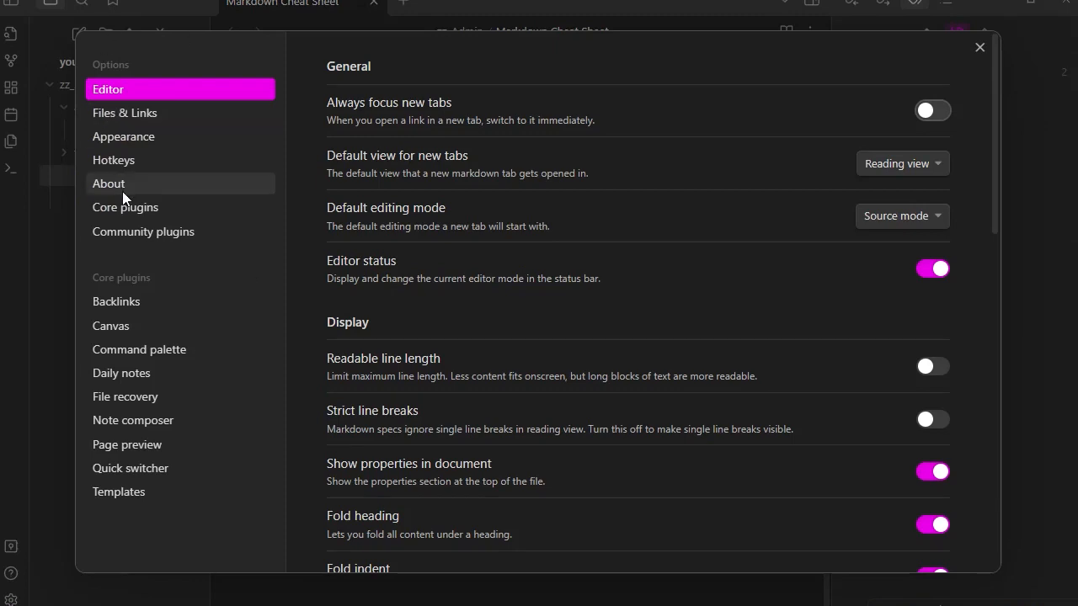
left_click(129, 227)
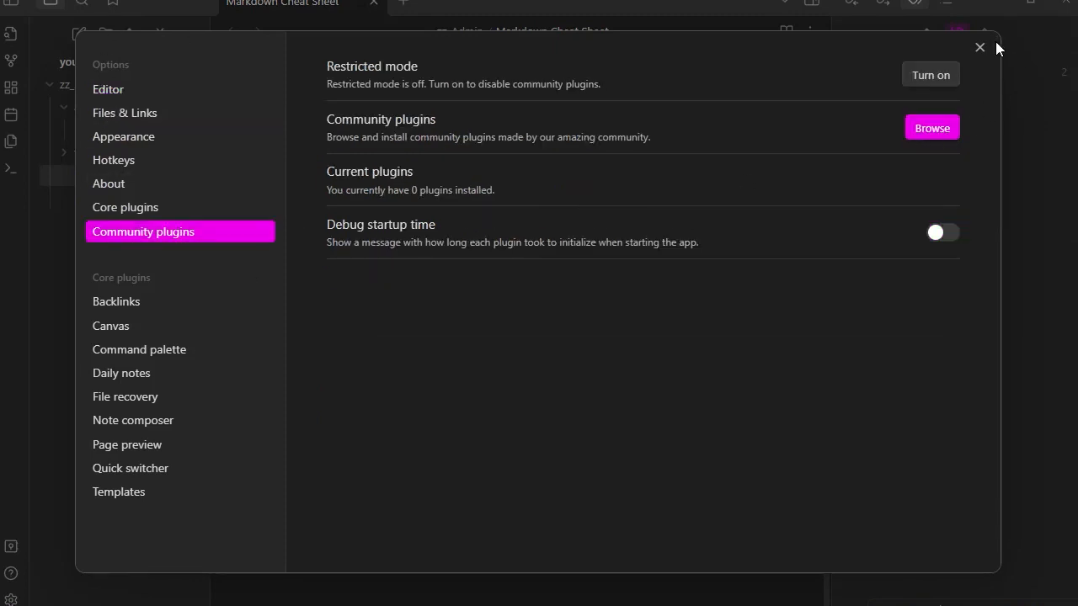
left_click(932, 128)
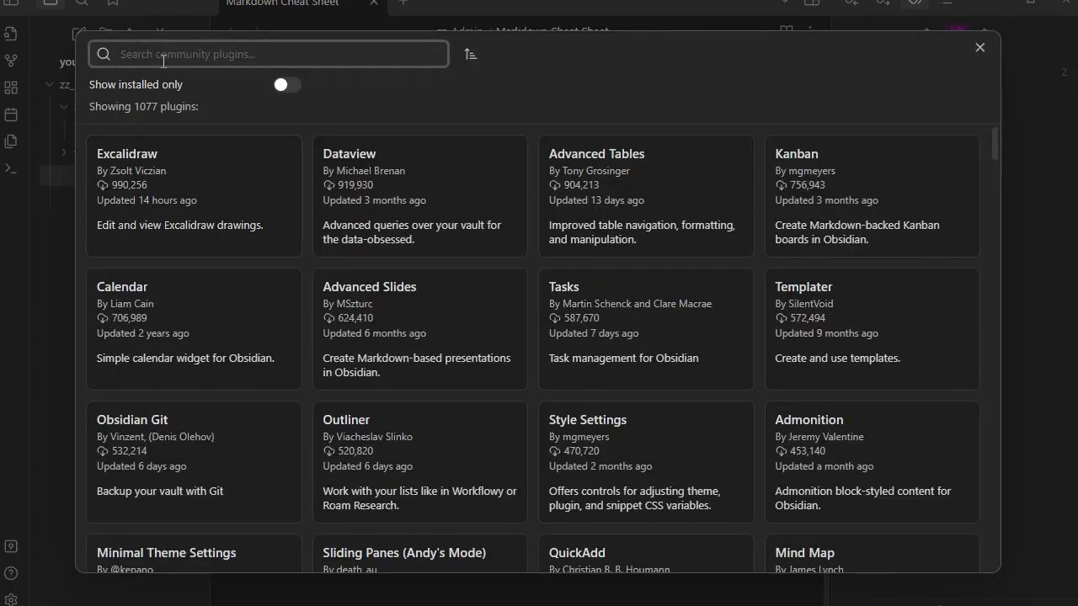
type("advand")
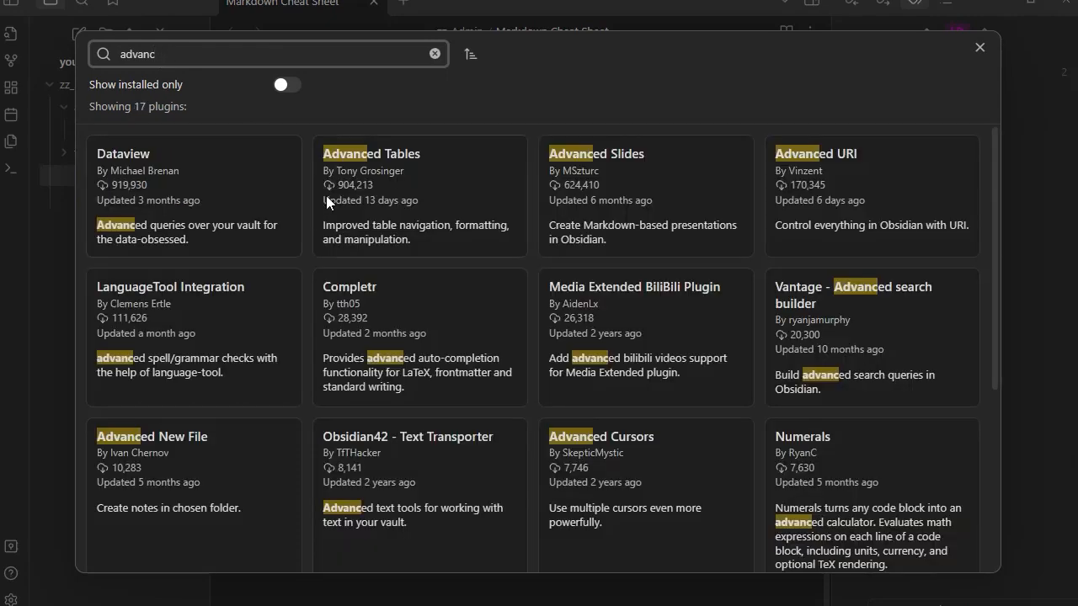
- Install and enable the Advanced Tables plugin, and close the settings
left_click(410, 203)
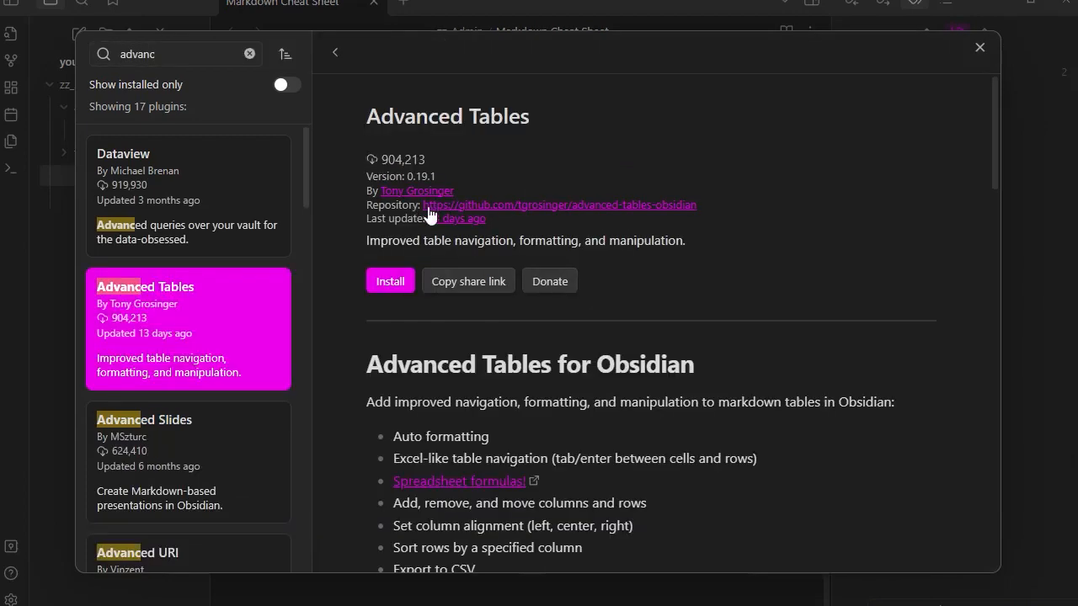
left_click(391, 283)
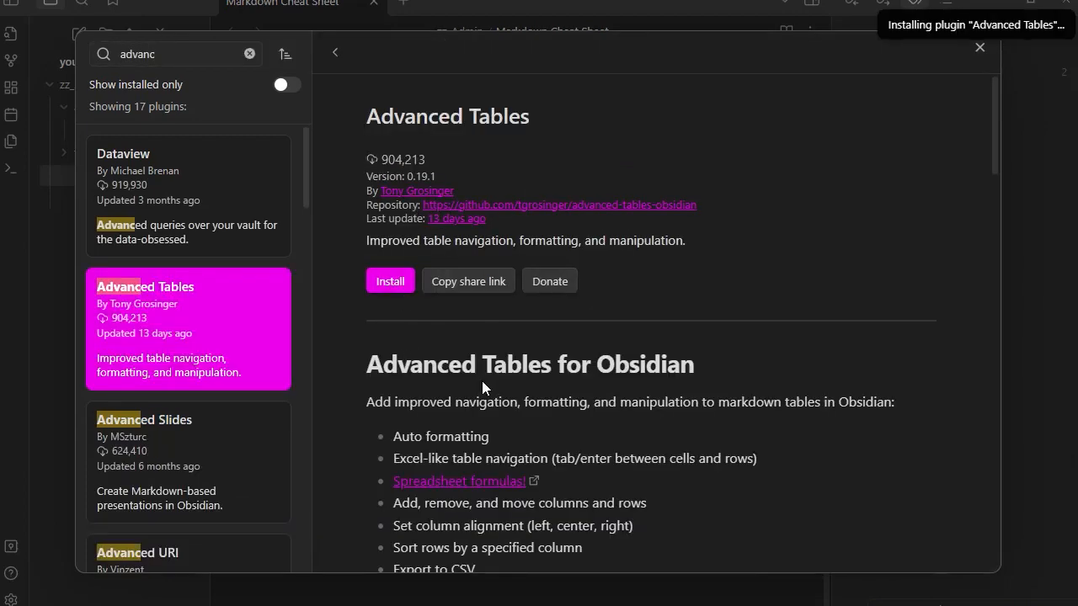
left_click(392, 281)
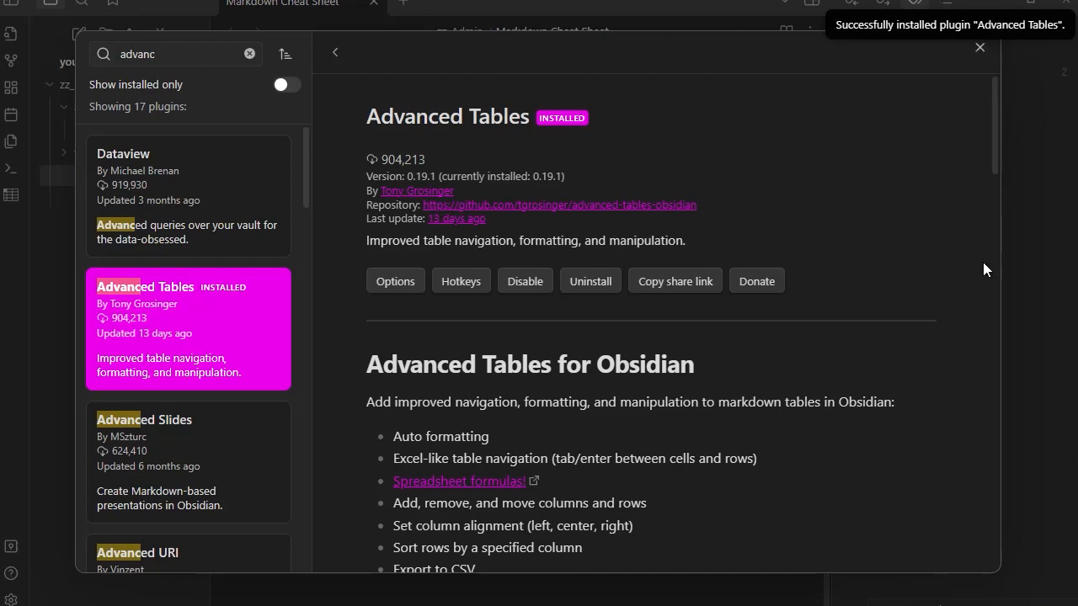
left_click(980, 48)
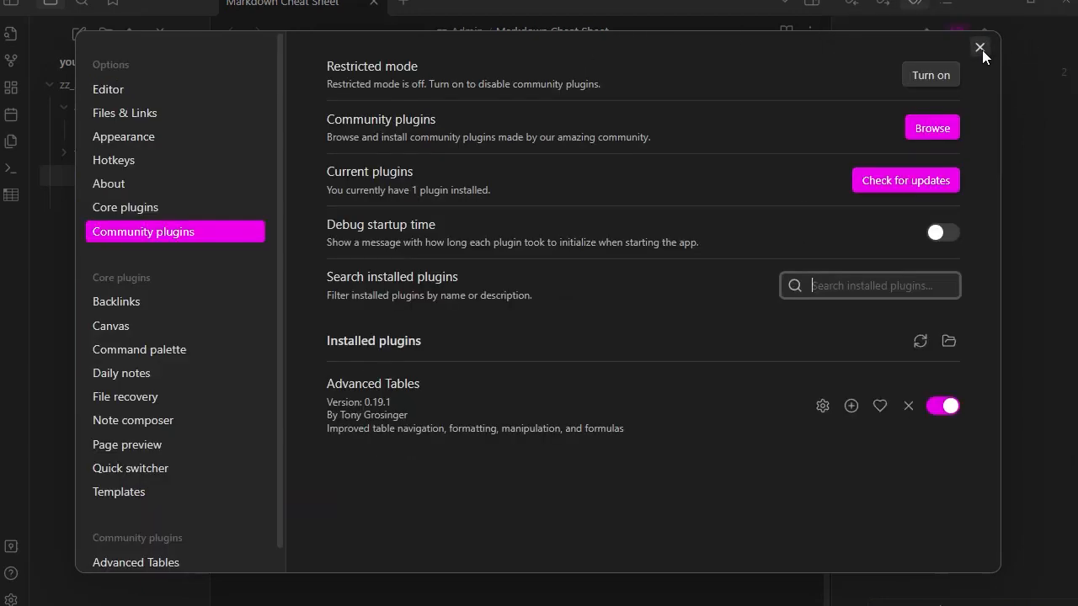
left_click(979, 48)
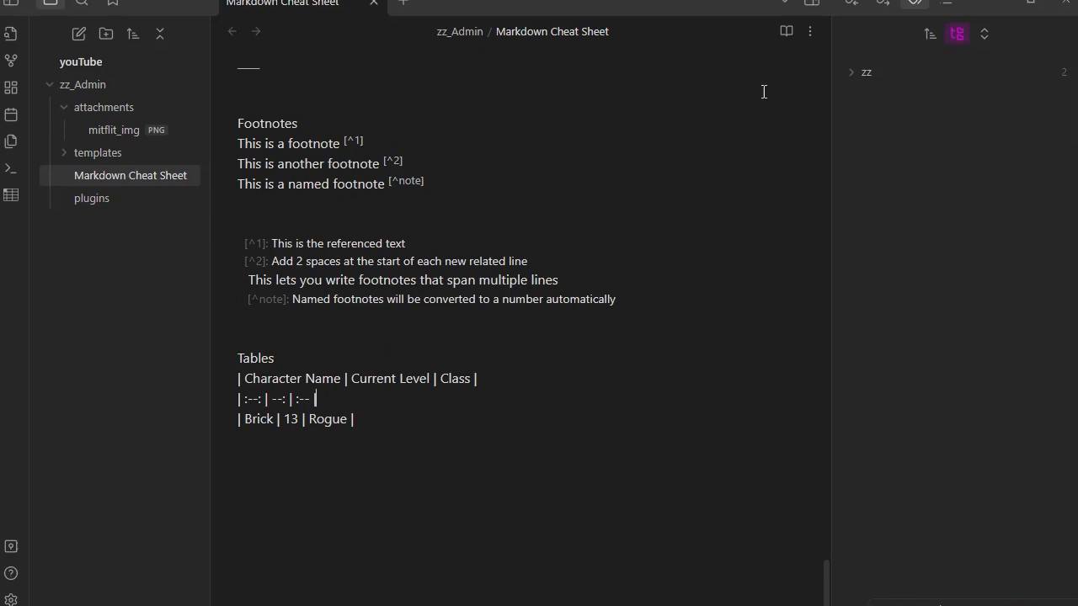
- Check the table in reading view, return to editing and show the Advanced Tables controls
left_click(786, 31)
left_click(787, 31)
left_click(11, 196)
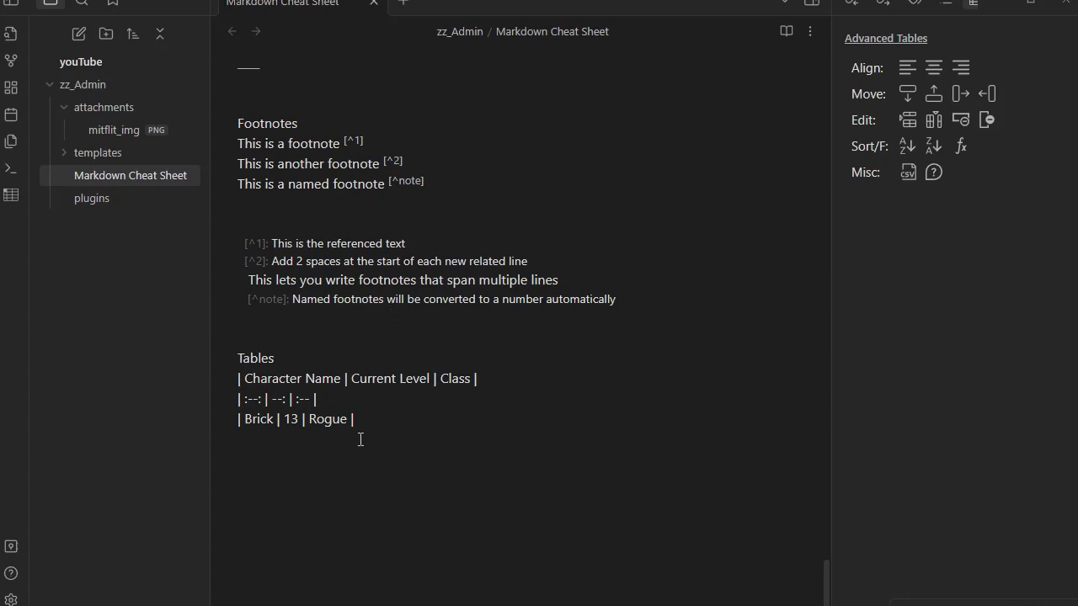
- Replace the table with Character Name, Current Level and Primary Class columns and level 10 rows Brick Rogue, Skald Barbarian, Stasia Fighter, Yuale Cleric, and preview it
left_click_drag(357, 425, 195, 386)
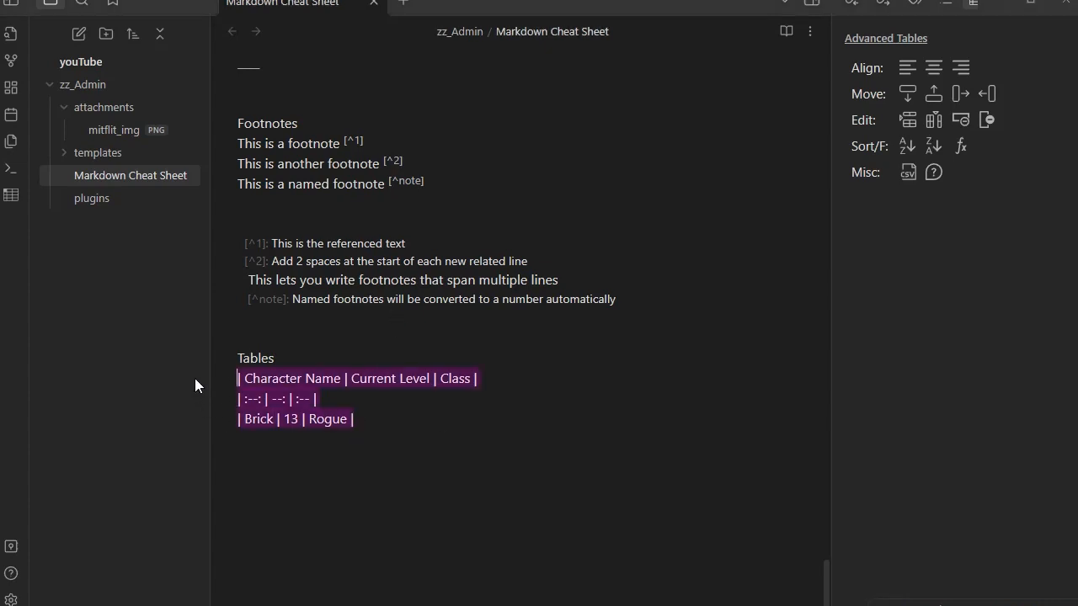
type("| Character Name  | Current Level | Primary Class | | :--: | --: | :-- | | Brick  | 10    | Rogue | | Skald  | 10    | Barbarian | | Stasia | 10    | Fighter | | Yuale  | 10    | Cleric |")
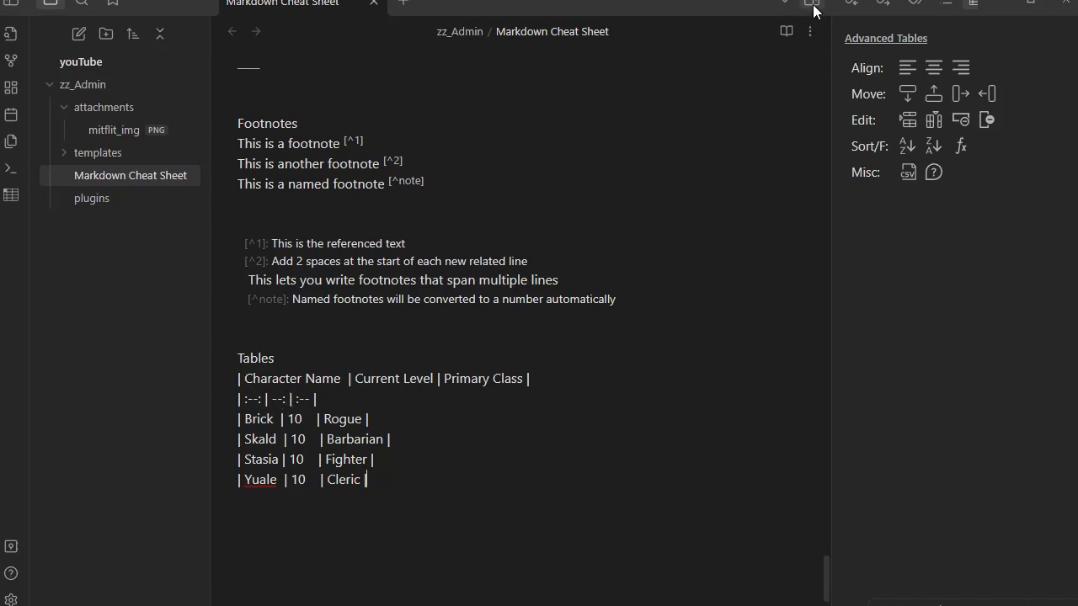
left_click(785, 32)
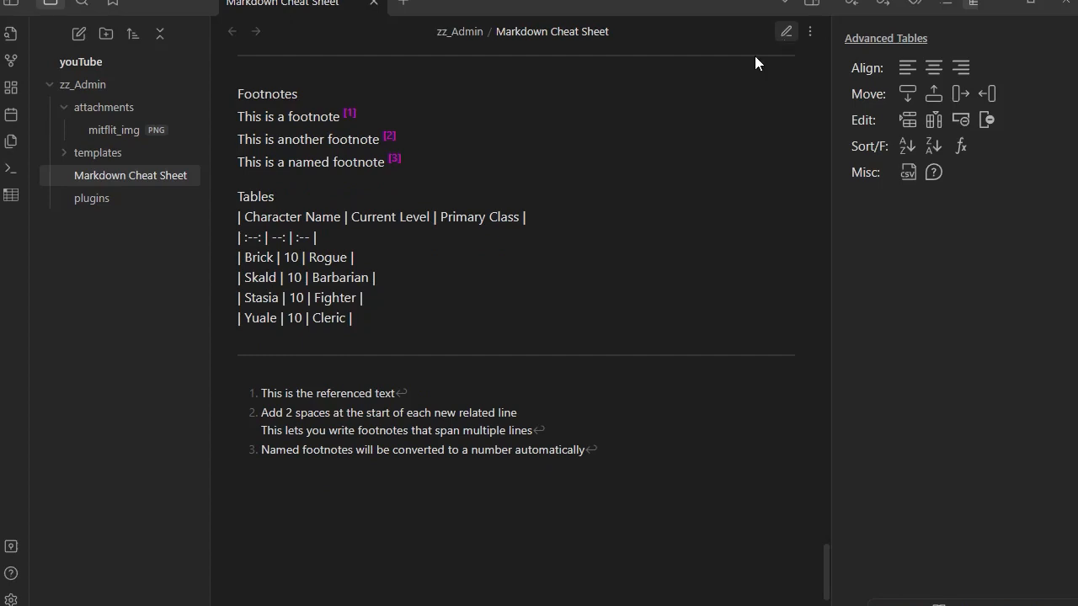
left_click(785, 32)
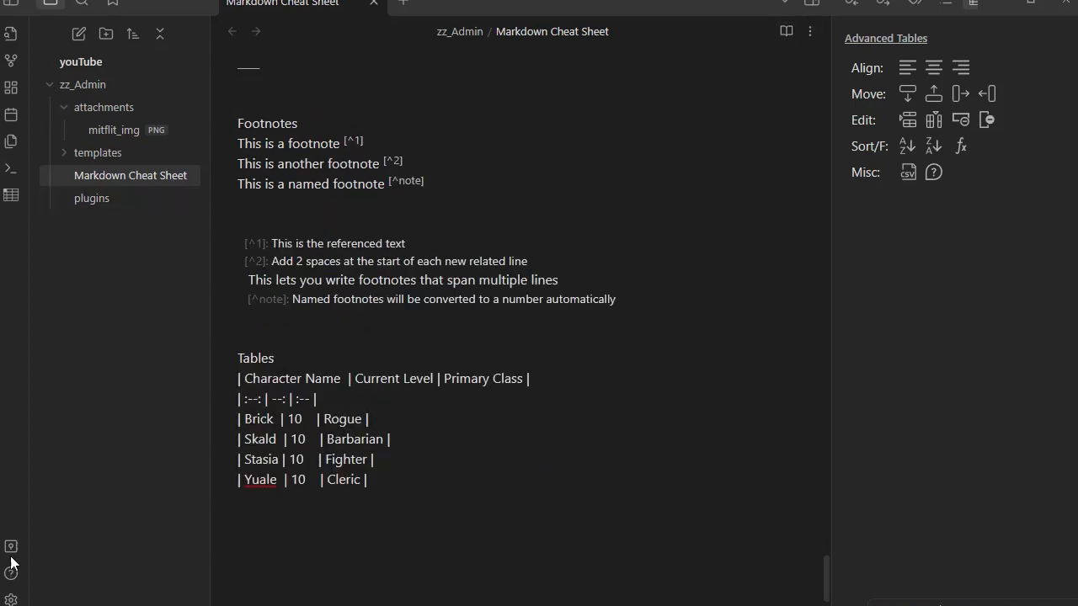
- Look through the core plugins list in the settings from start to end, and close the settings
left_click(13, 599)
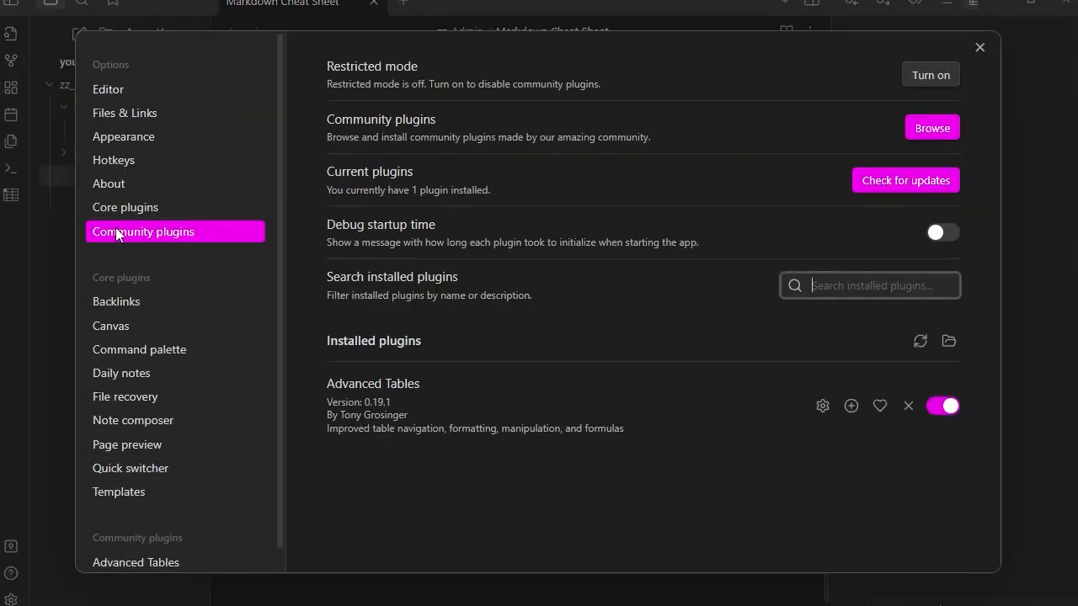
left_click(173, 207)
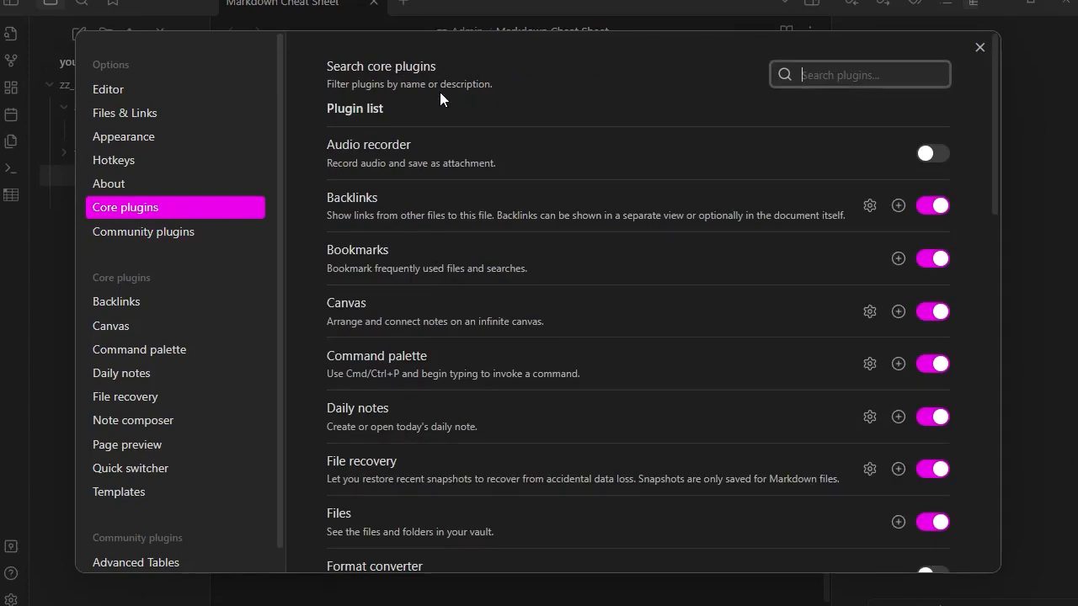
scroll(433, 233, "down", 6)
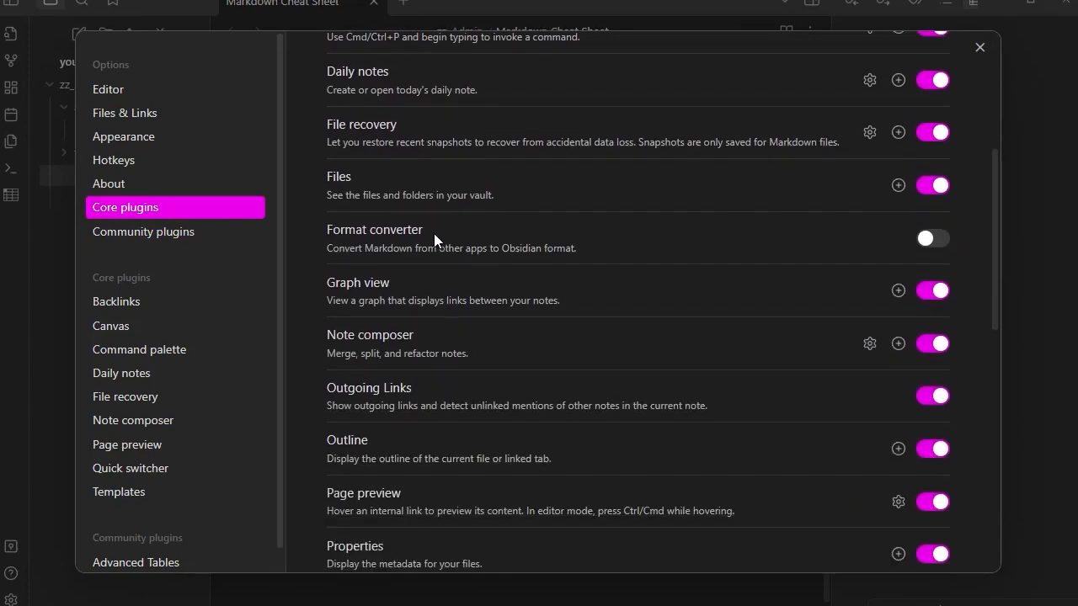
scroll(433, 233, "down", 6)
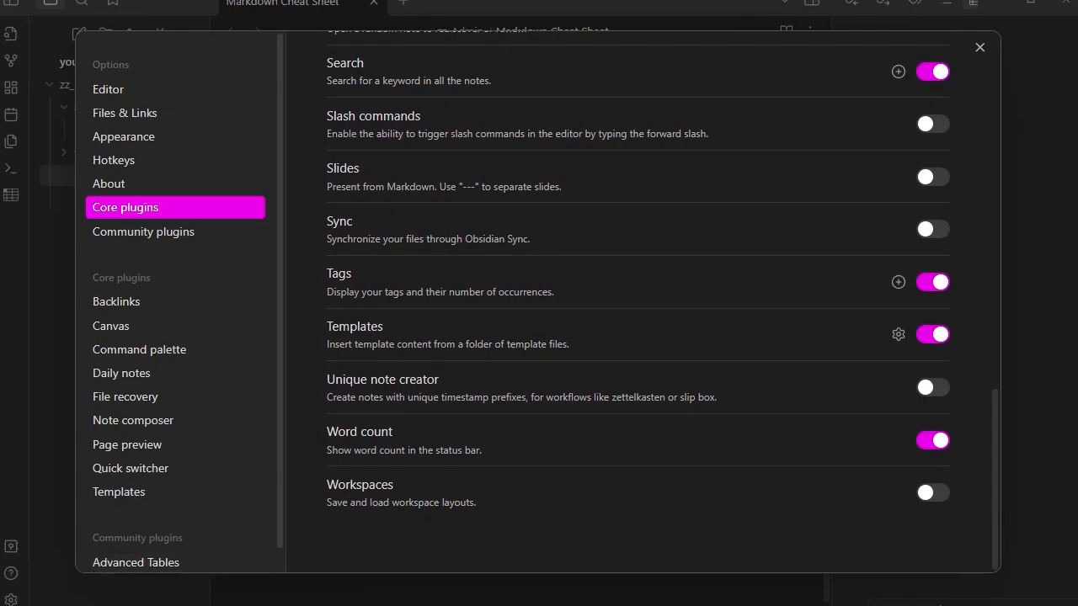
left_click(978, 47)
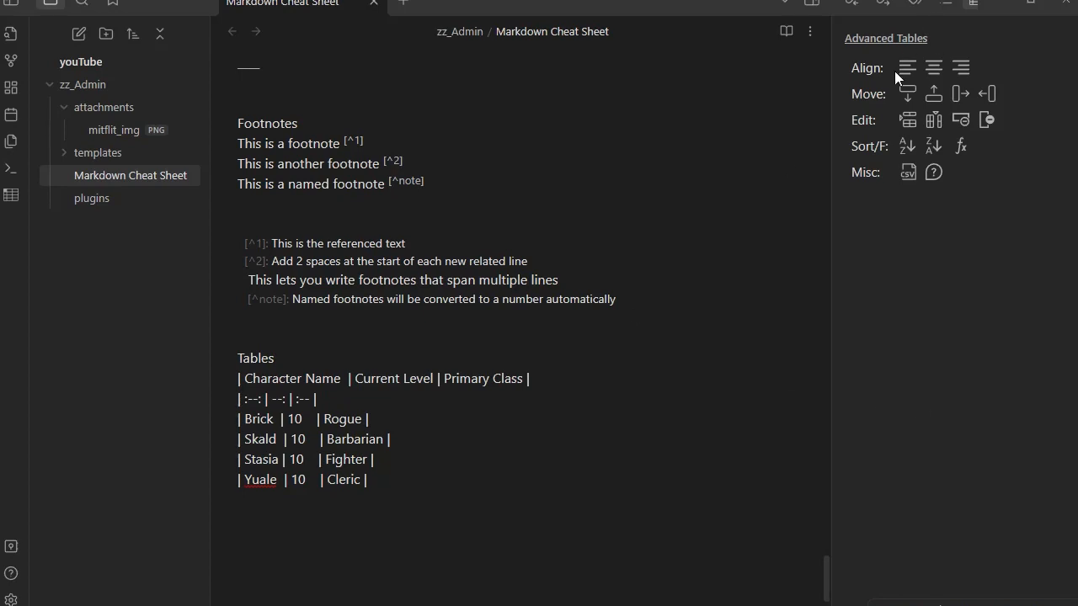
- Align the table's Primary Class column right with Advanced Tables, and compare the result in reading and editing views
double_click(298, 397)
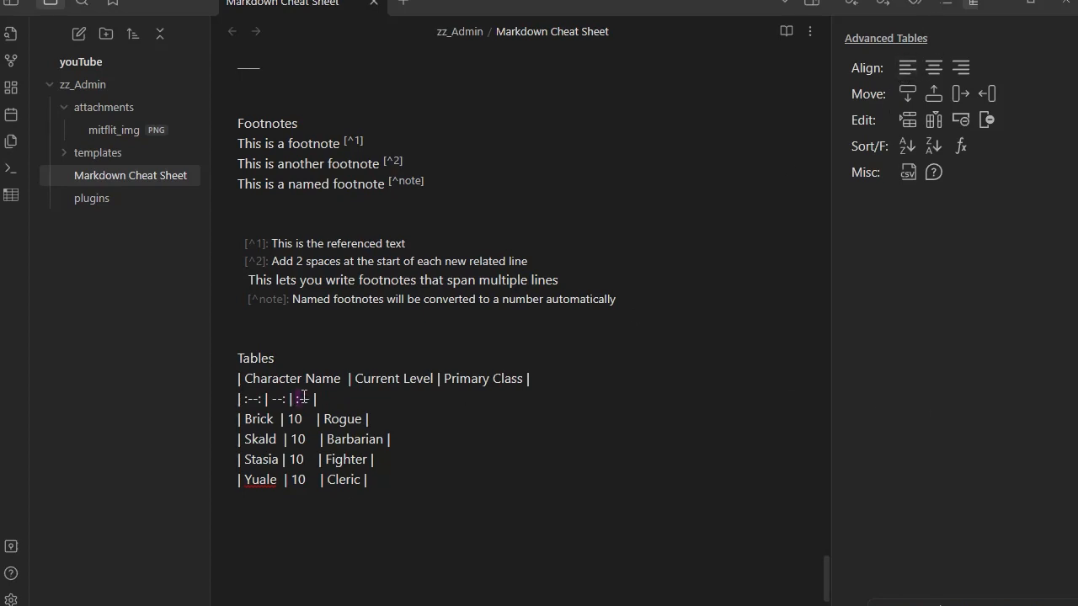
left_click(962, 67)
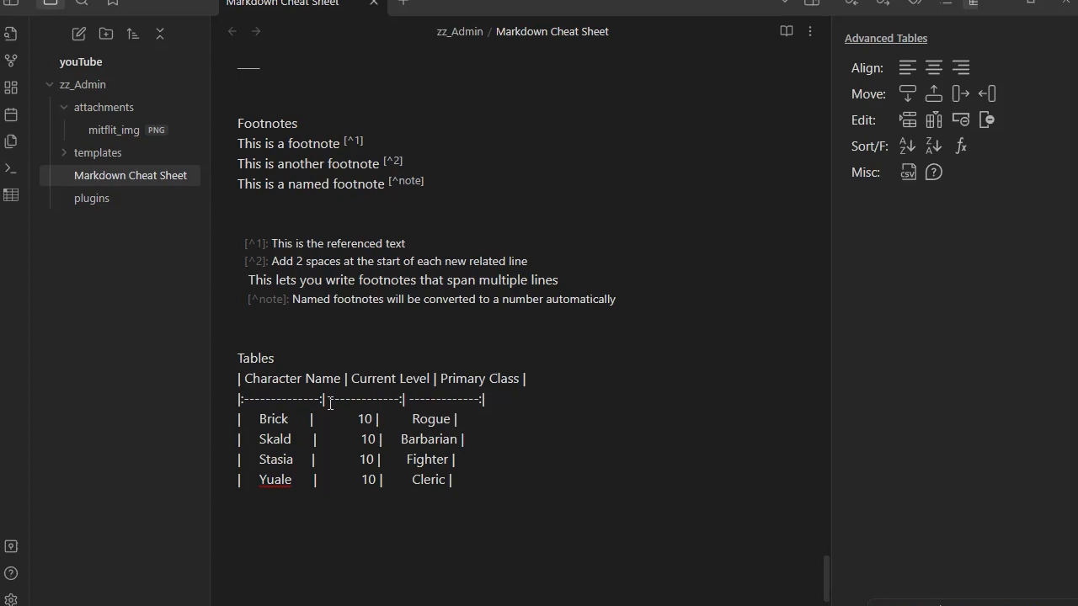
left_click(786, 32)
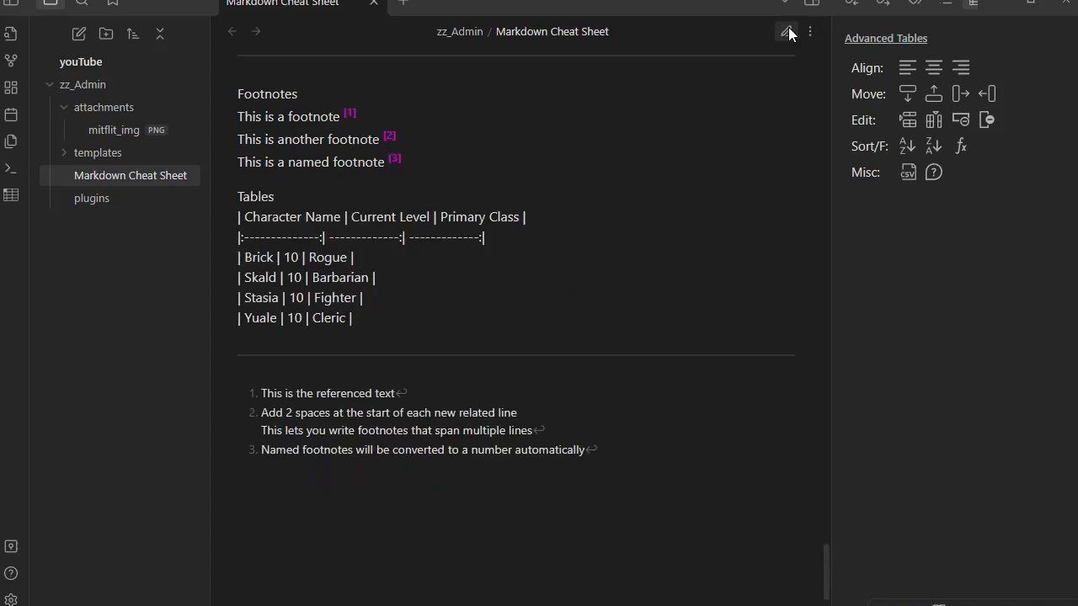
left_click(788, 32)
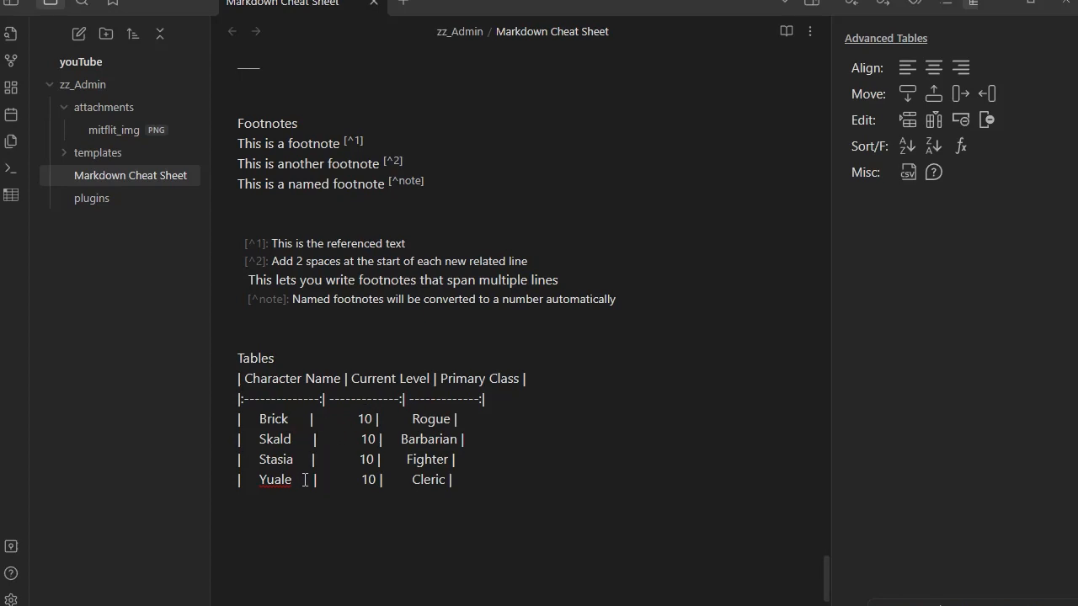
left_click(786, 31)
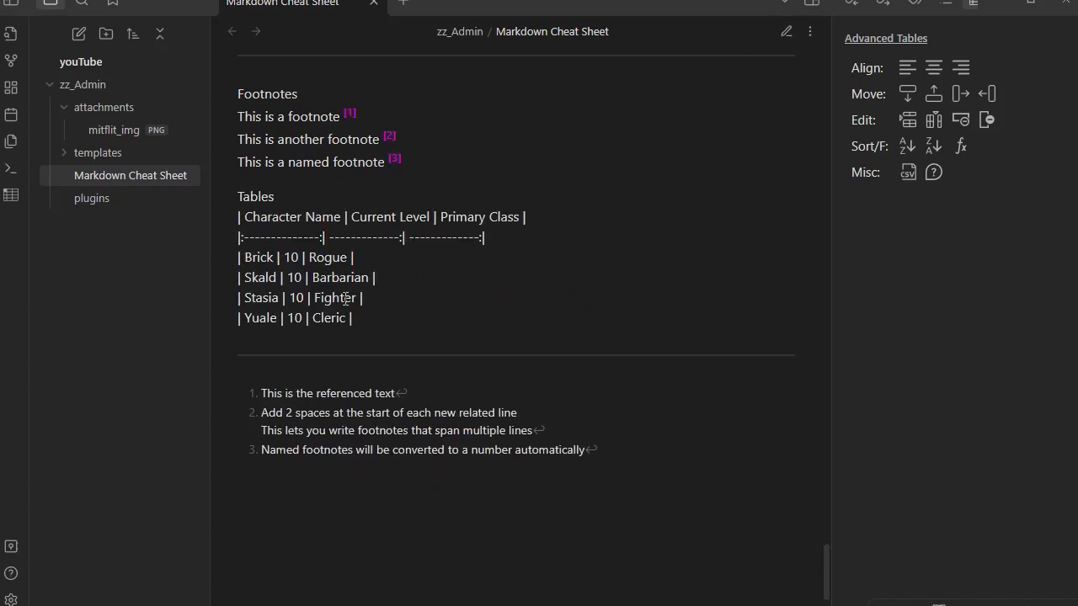
- Open the plugins note, reopen the Markdown Cheat Sheet and recheck its table in reading view
left_click(99, 201)
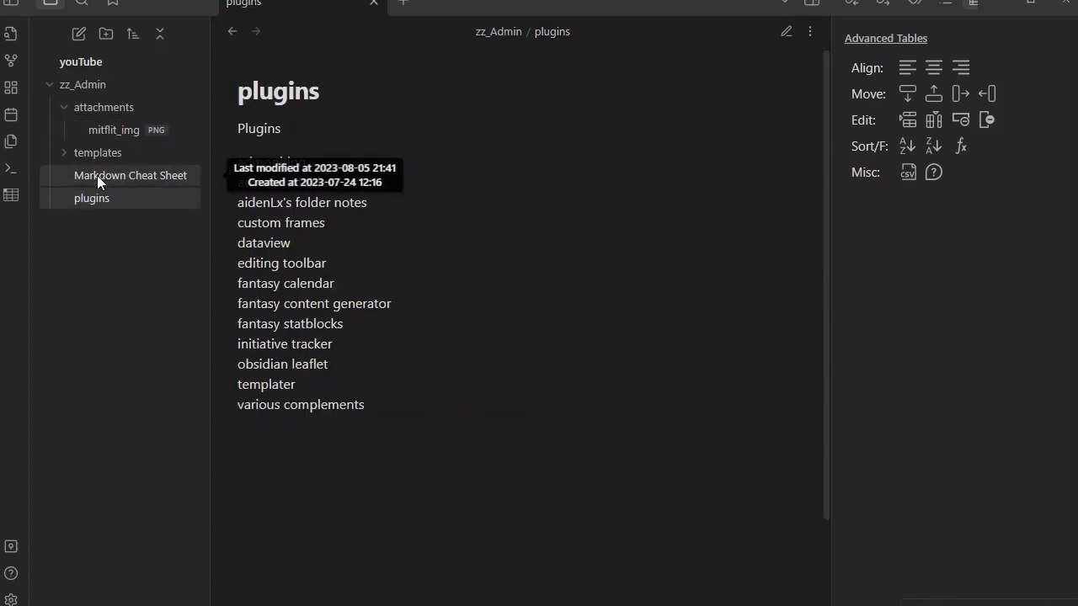
left_click(97, 175)
scroll(552, 330, "down", 15)
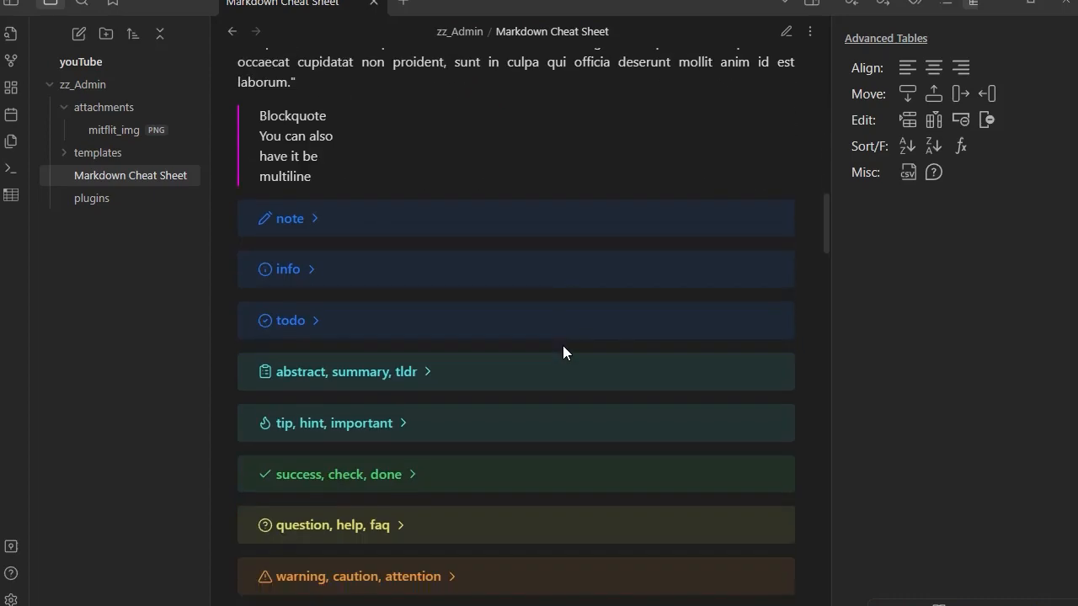
scroll(563, 353, "down", 20)
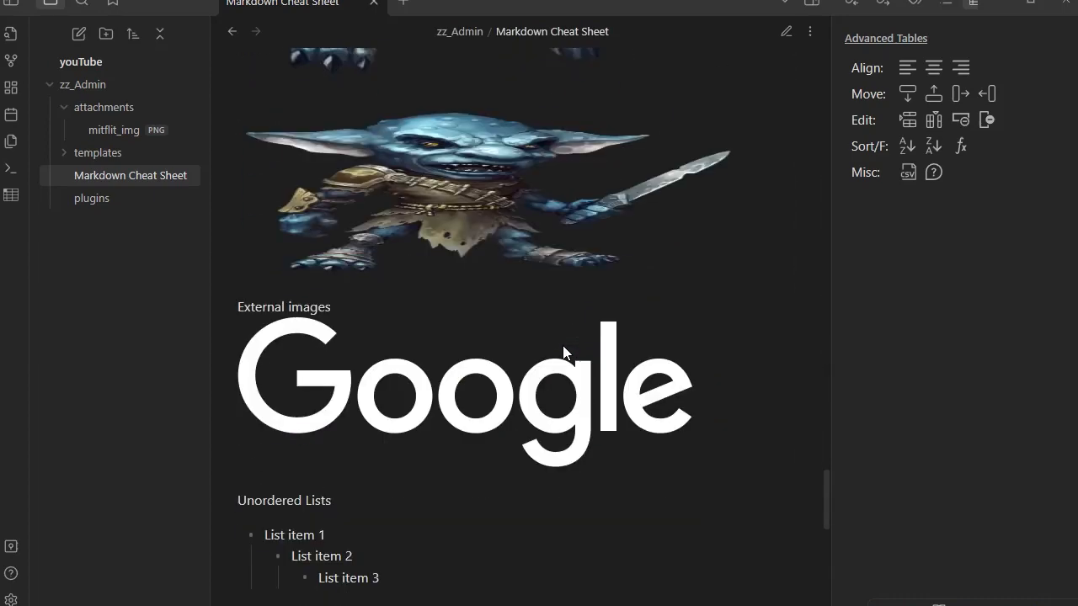
scroll(562, 352, "down", 10)
scroll(562, 352, "up", 3)
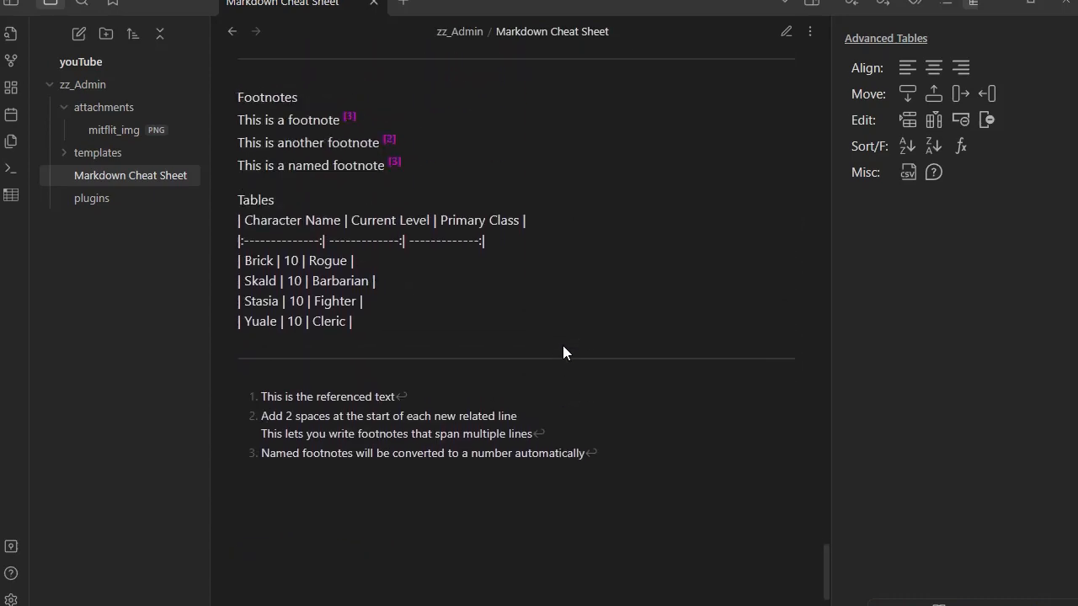
scroll(563, 352, "down", 1)
- Widen the sidebar to view the tags, bring back the Advanced Tables controls and narrow the sidebar again
left_click_drag(831, 295, 672, 296)
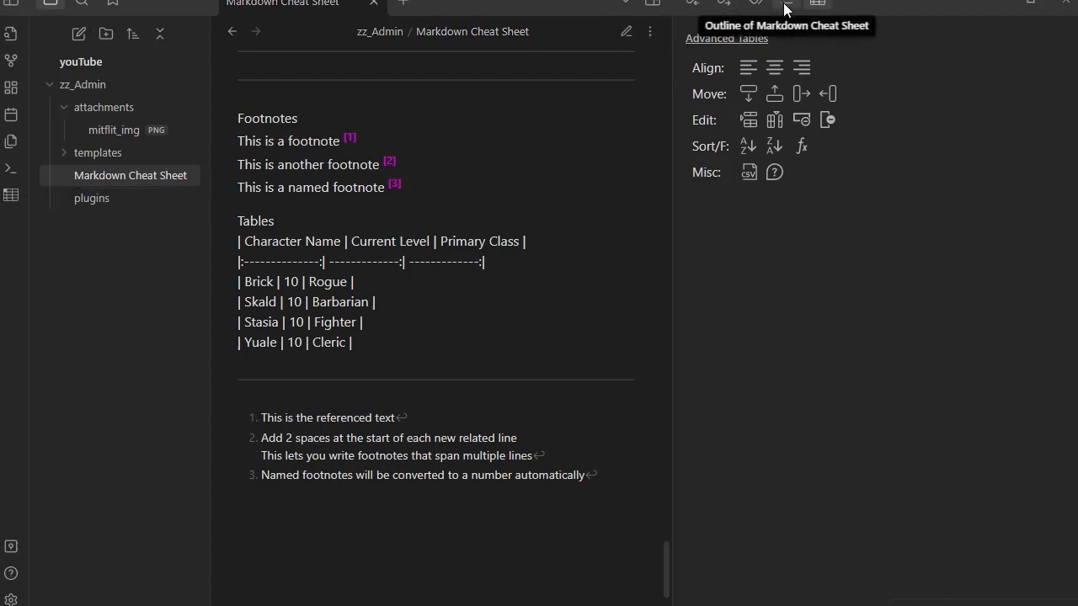
left_click(755, 3)
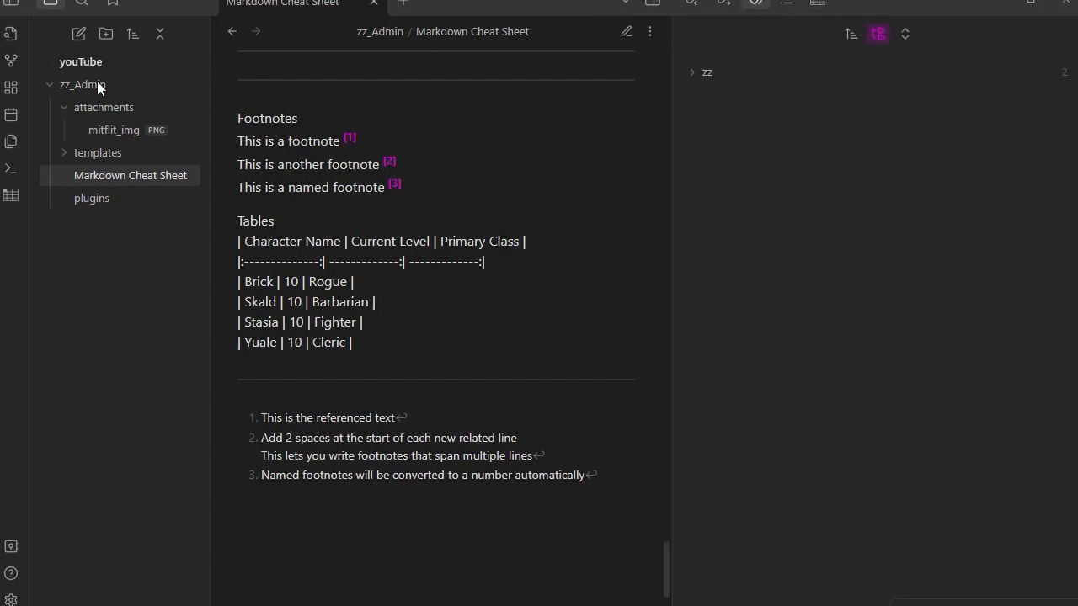
left_click(11, 195)
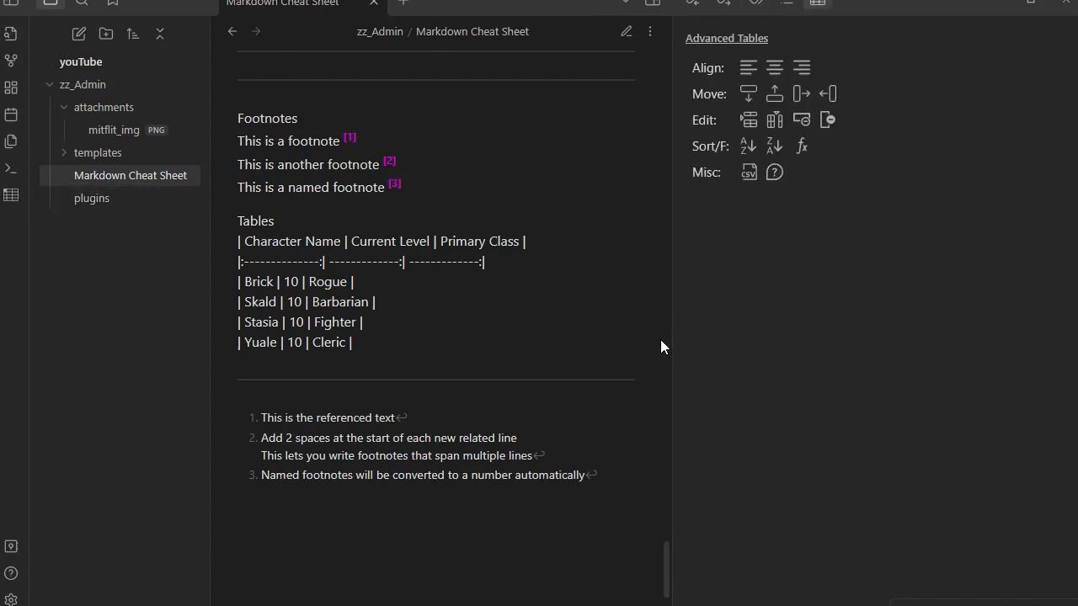
left_click_drag(673, 336, 826, 332)
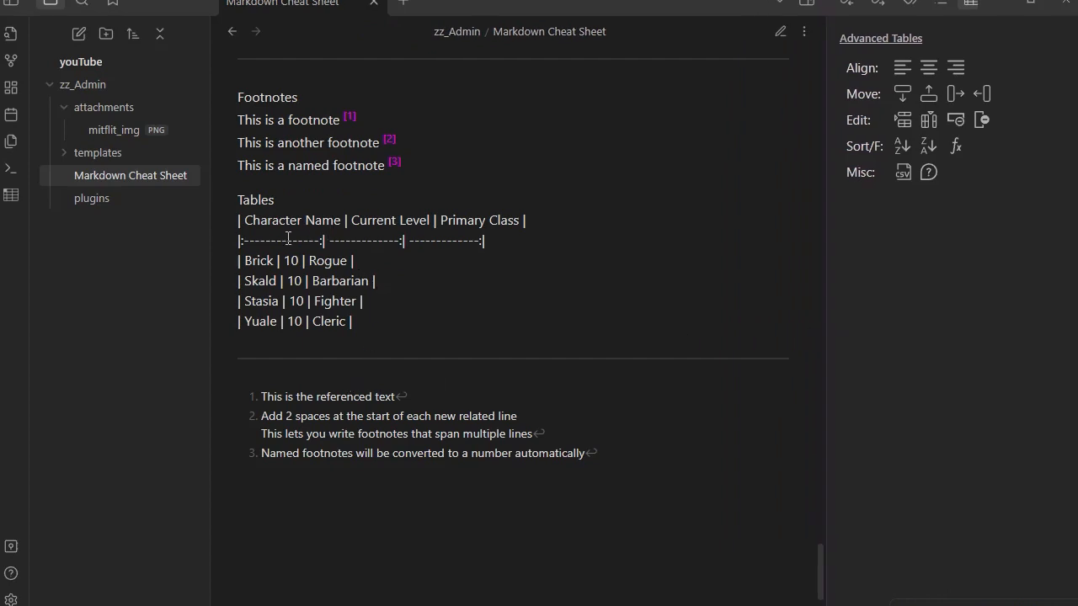
- Change the Current Level column's delimiter so its colon comes before the dashes, and preview the table in reading view
left_click(781, 31)
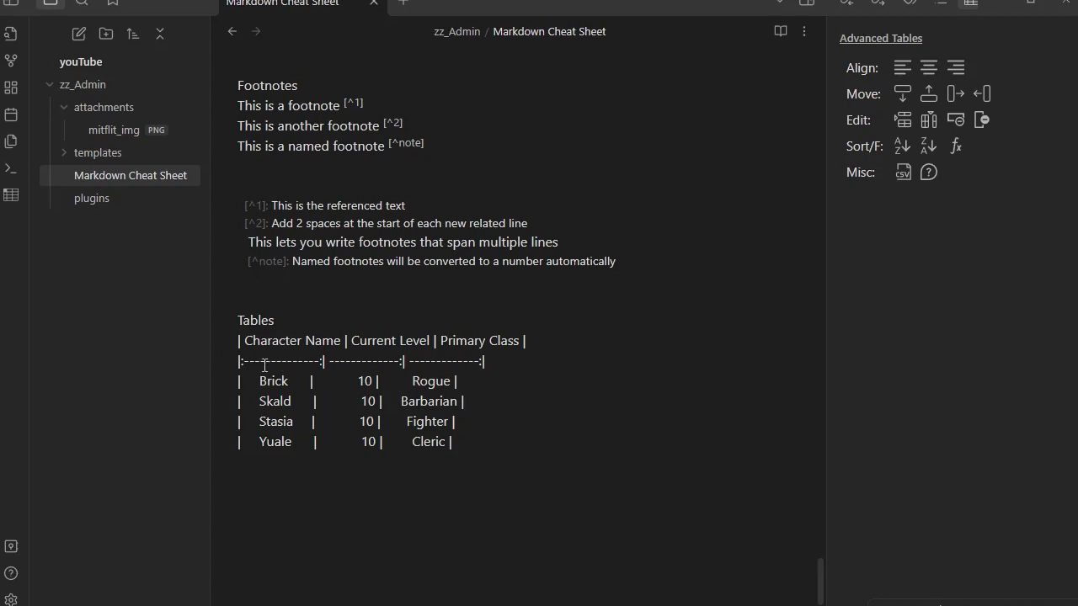
left_click_drag(244, 362, 320, 362)
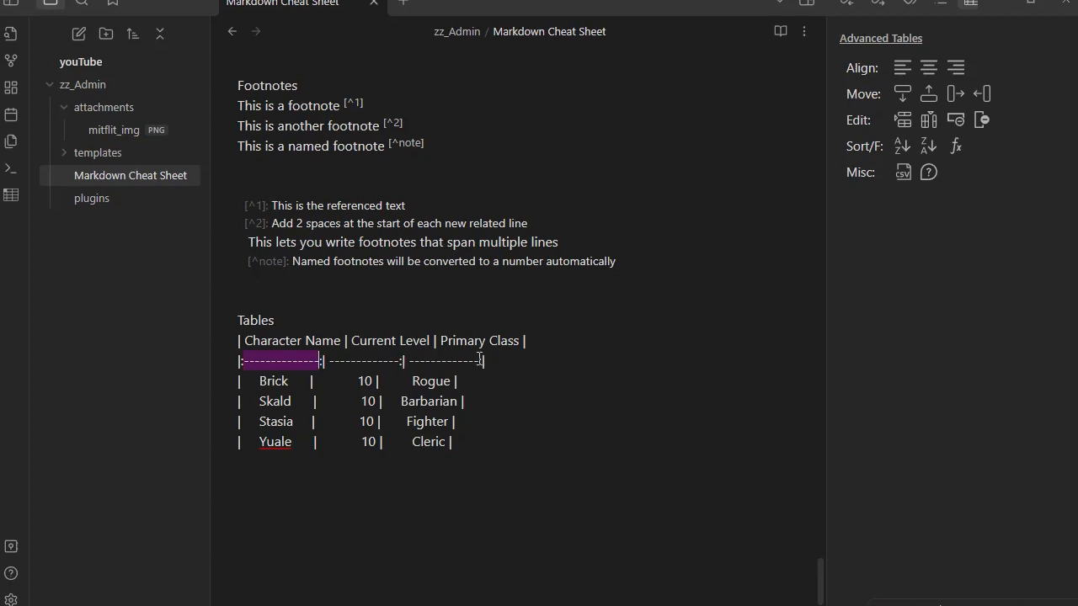
left_click(330, 361)
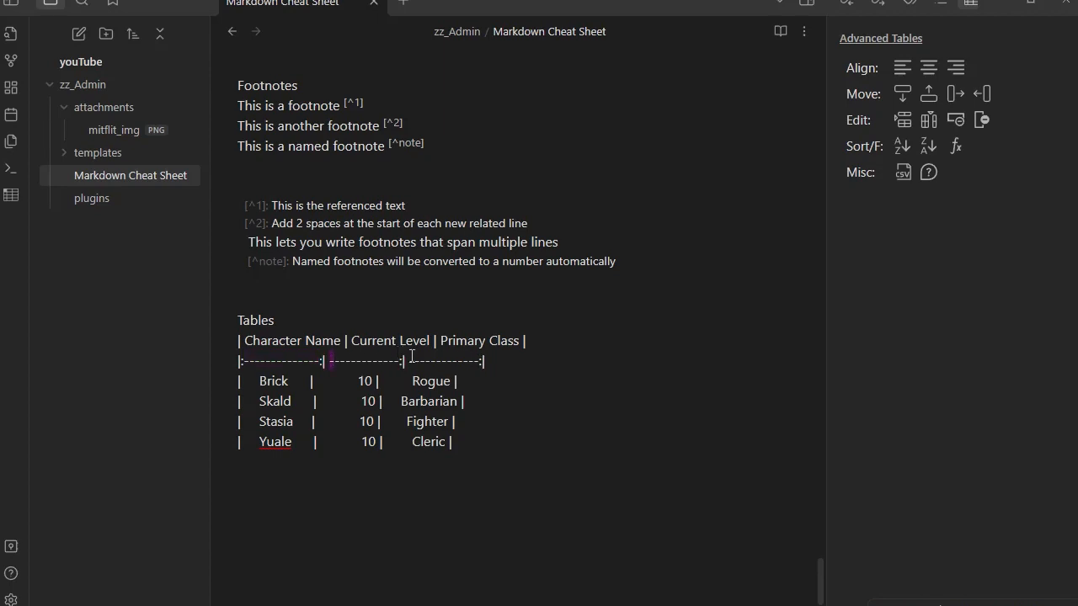
type(":| :")
left_click(404, 362)
key("Delete")
left_click(780, 32)
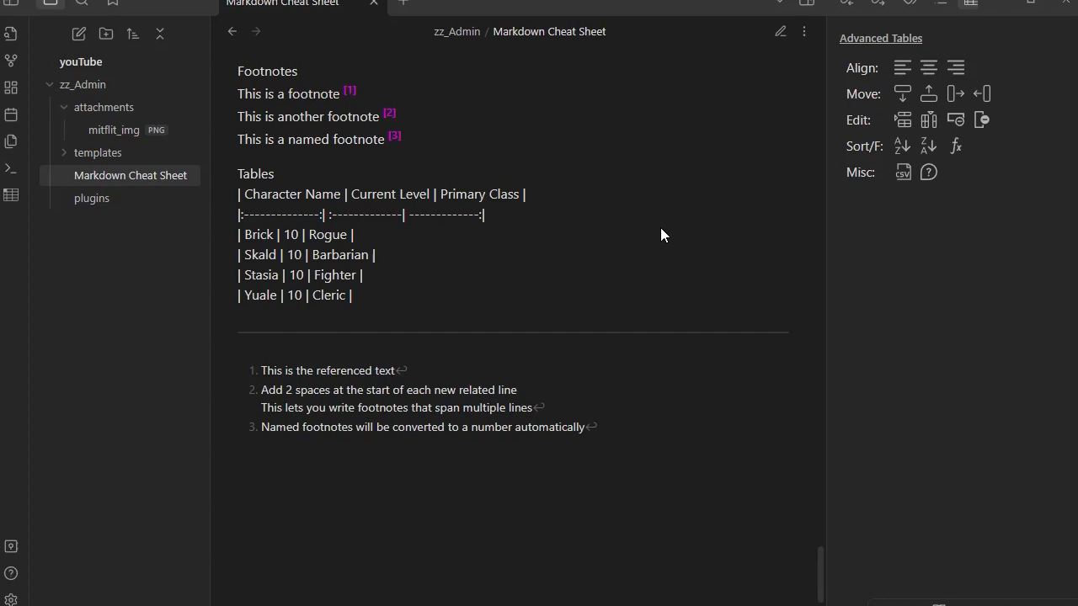
- Return to editing and insert a blank line between the Tables label and the table
left_click(779, 32)
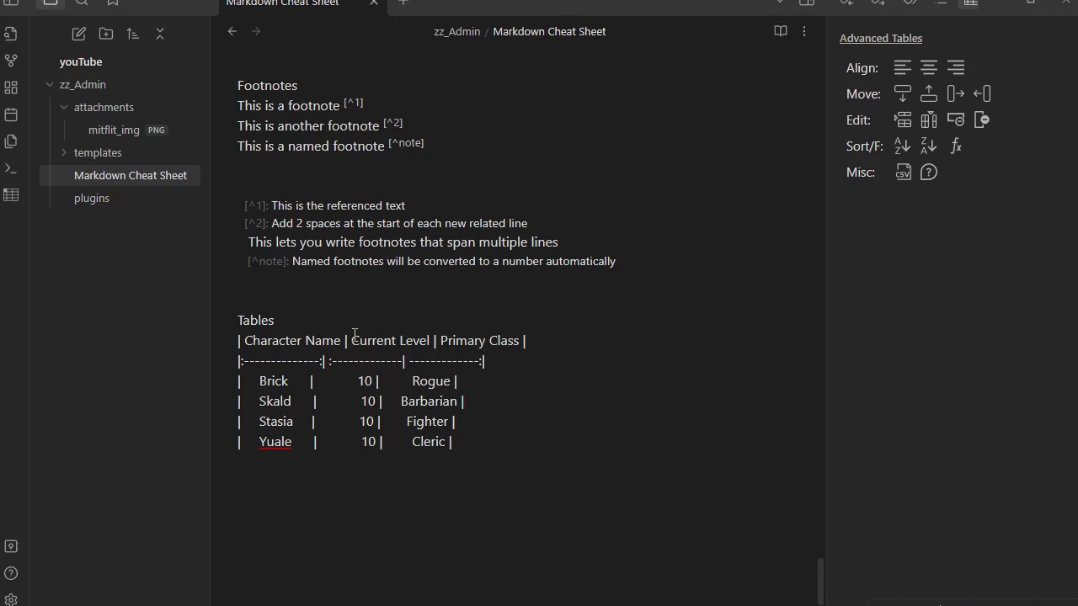
left_click(293, 322)
key("Return")
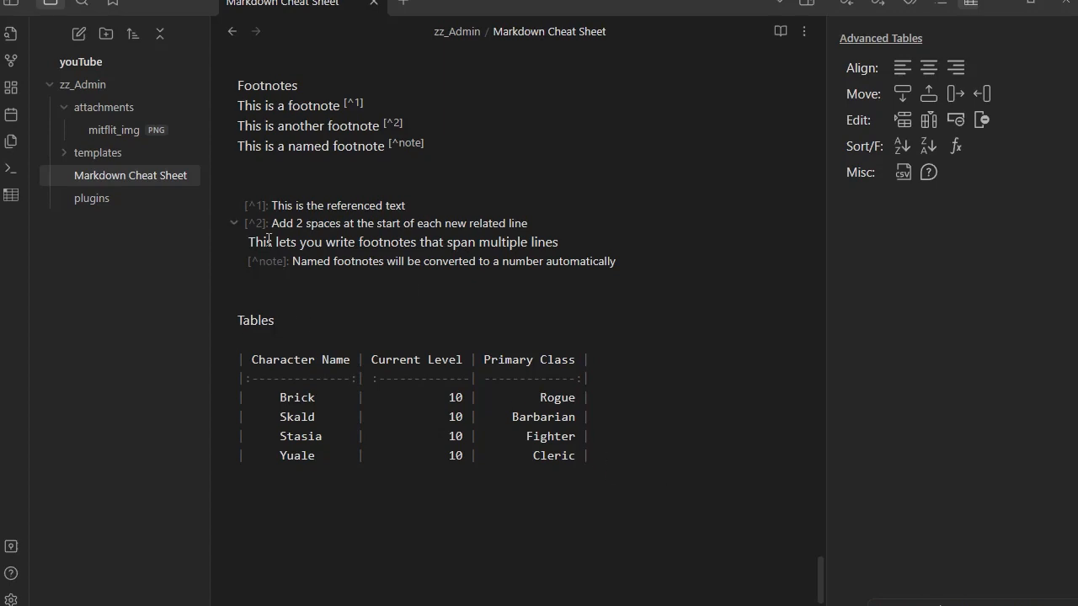
- Check the Advanced Tables settings, disable the plugin, close the settings and collapse the sidebar that held its controls
left_click(11, 599)
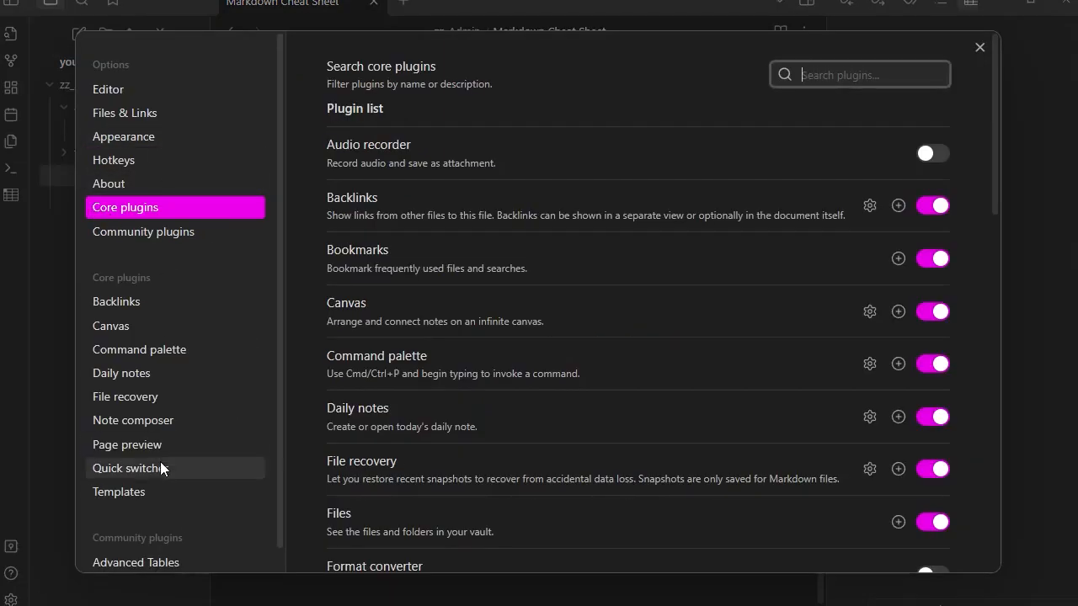
scroll(133, 504, "down", 1)
left_click(135, 539)
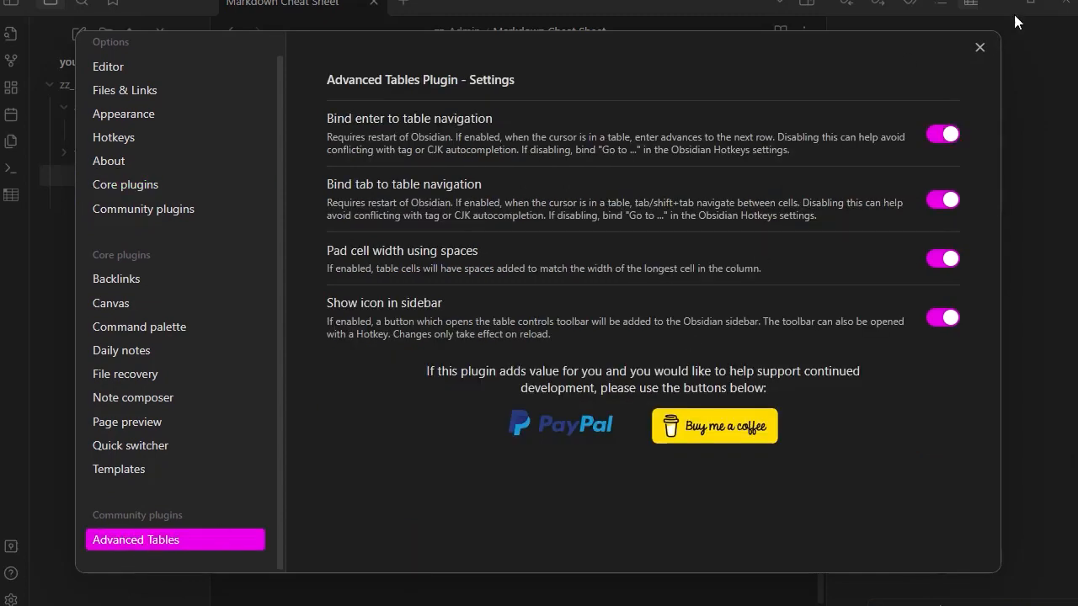
scroll(193, 299, "up", 1)
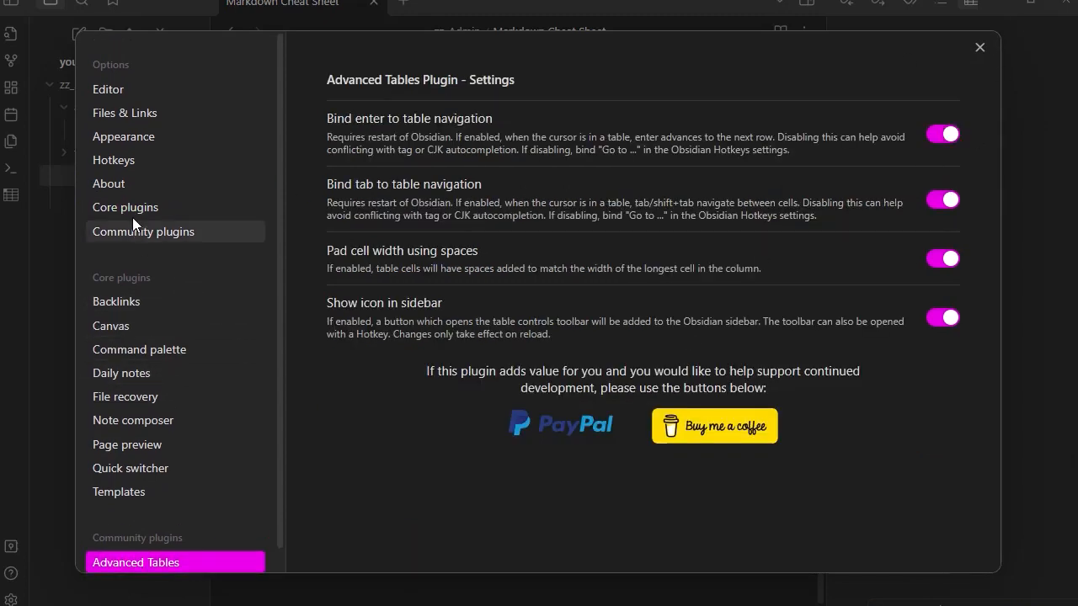
left_click(131, 237)
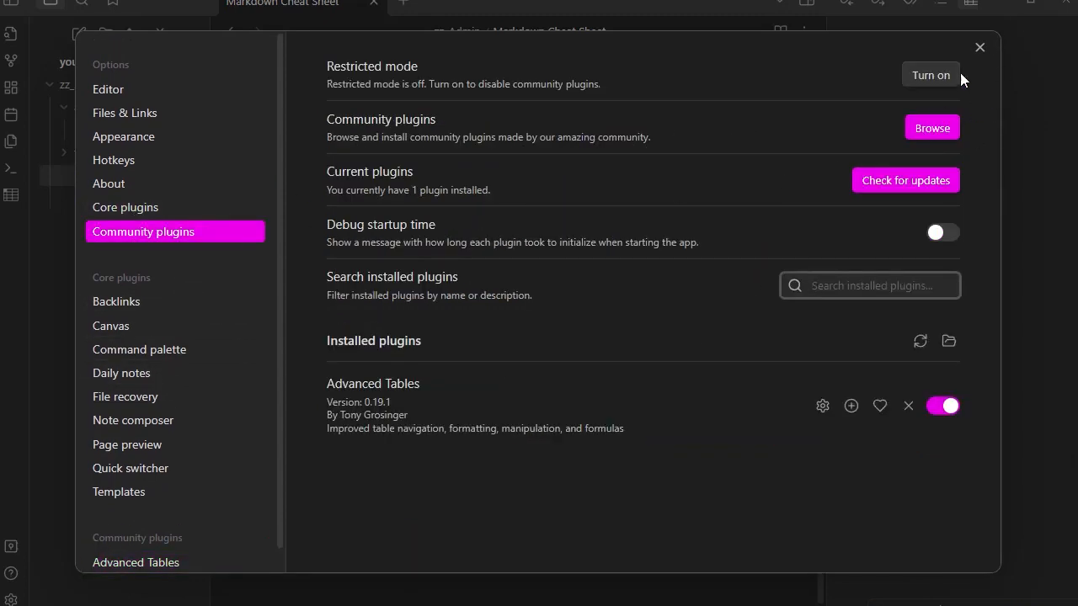
left_click(944, 411)
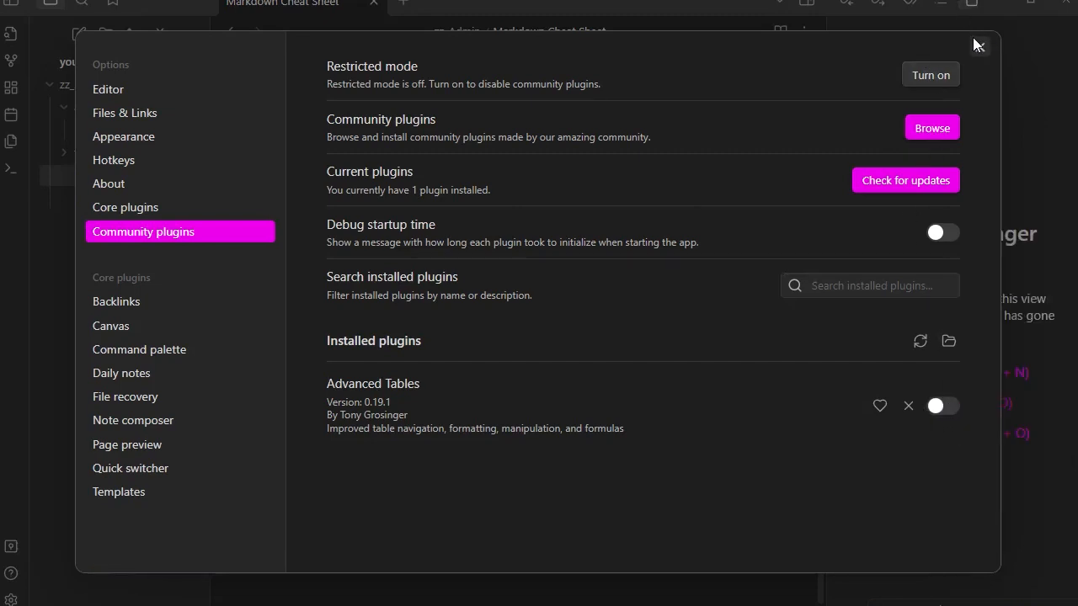
left_click(975, 44)
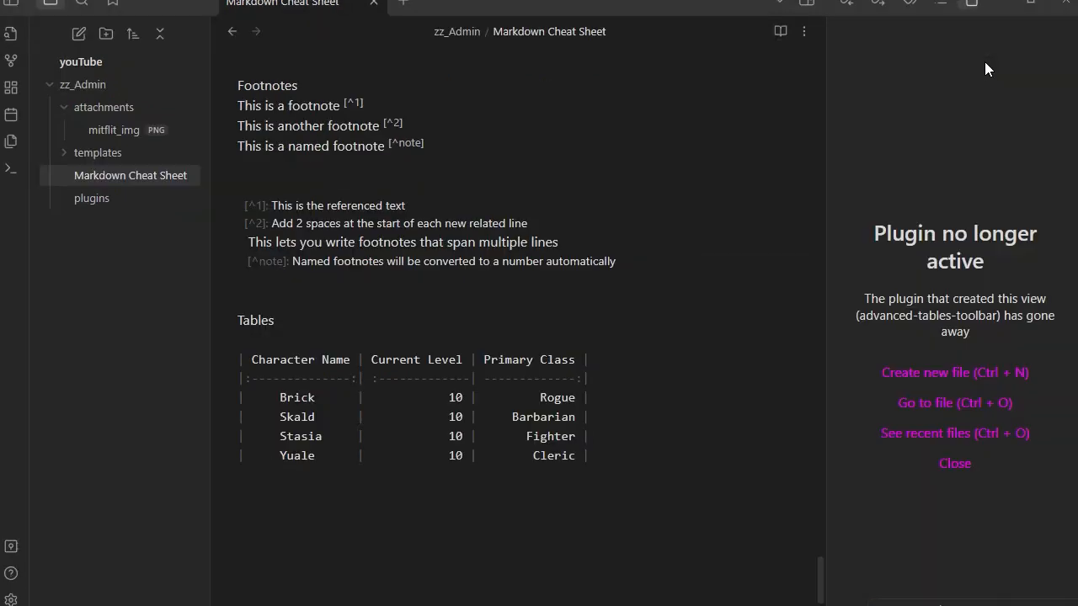
left_click(807, 4)
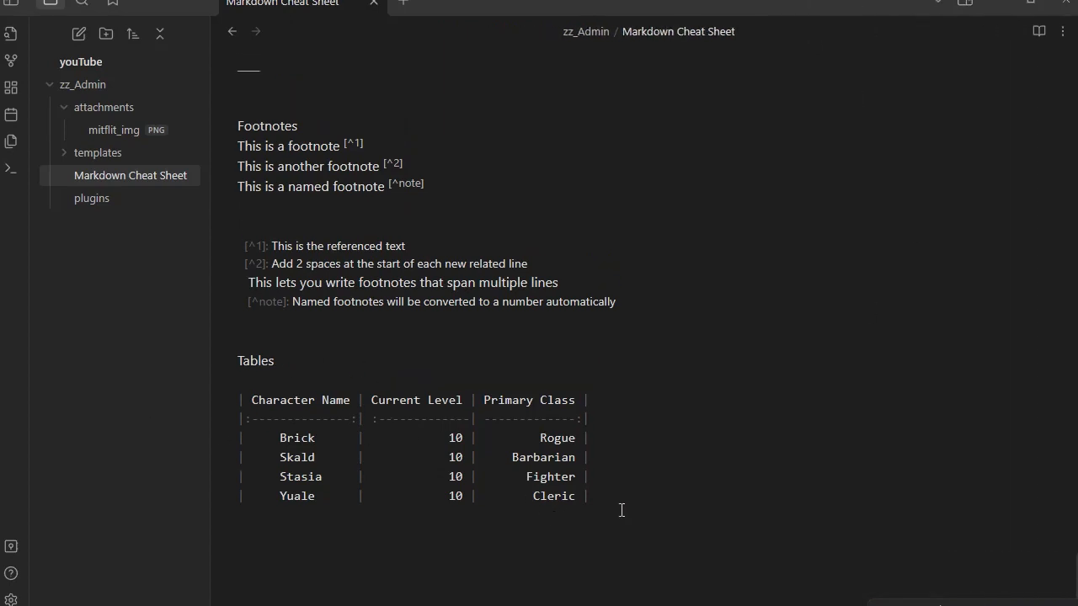
- Replace the table under Tables with the original unpadded four-character version using the delimiter row | :--: | --: | :-- |
left_click_drag(589, 496, 136, 410)
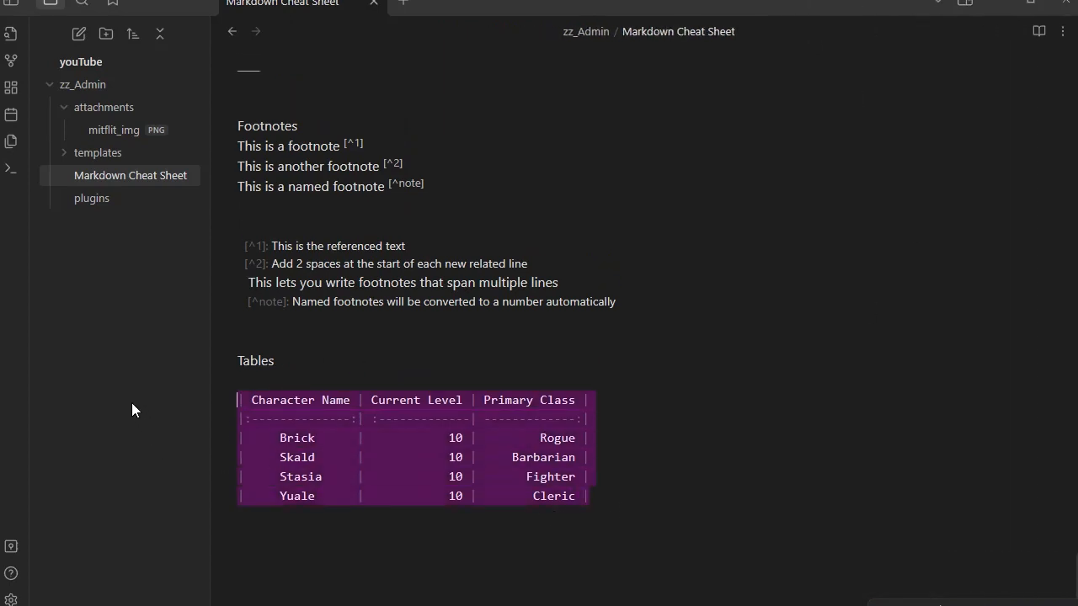
key("BackSpace")
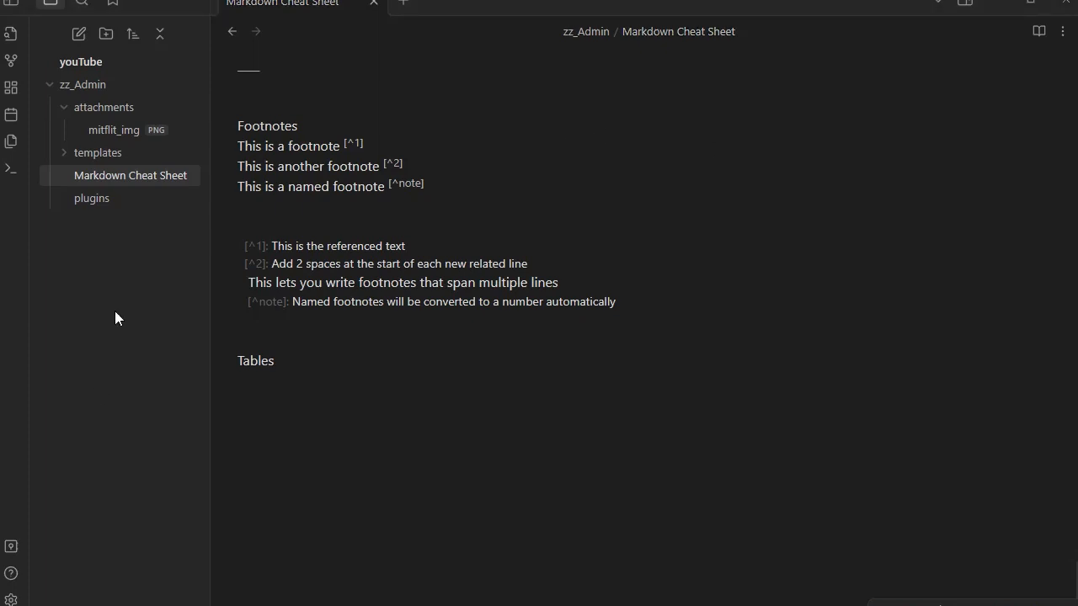
left_click(255, 395)
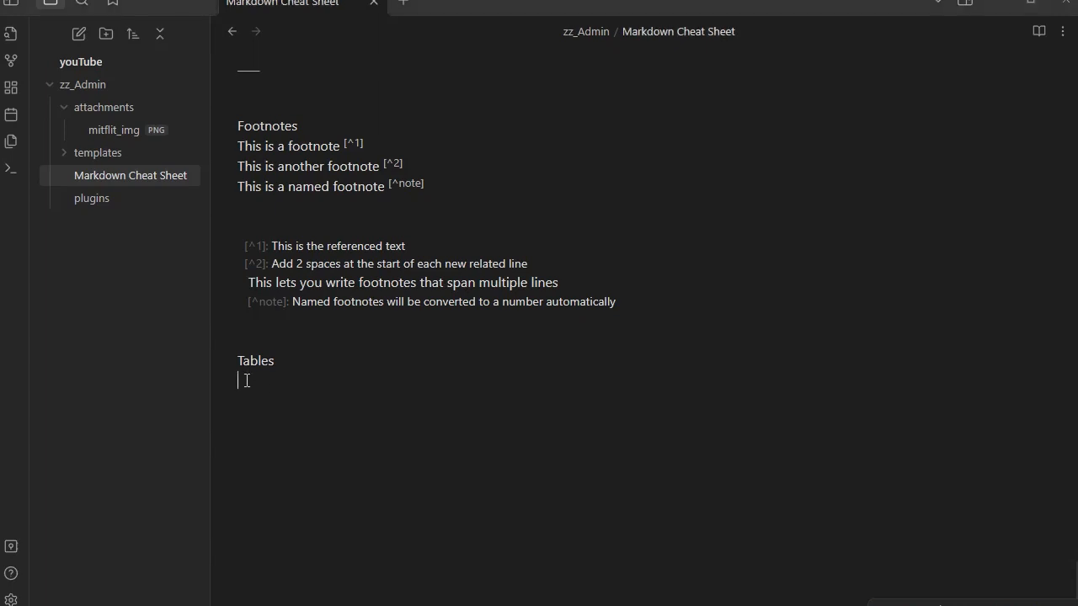
type("| Character Name  | Current Level | Primary Class | | :--: | --: | :-- | | Brick  | 10    | Rogue | | Skald  | 10    | Barbarian | | Stasia | 10    | Fighter | | Yuale  | 10    | Cleric |")
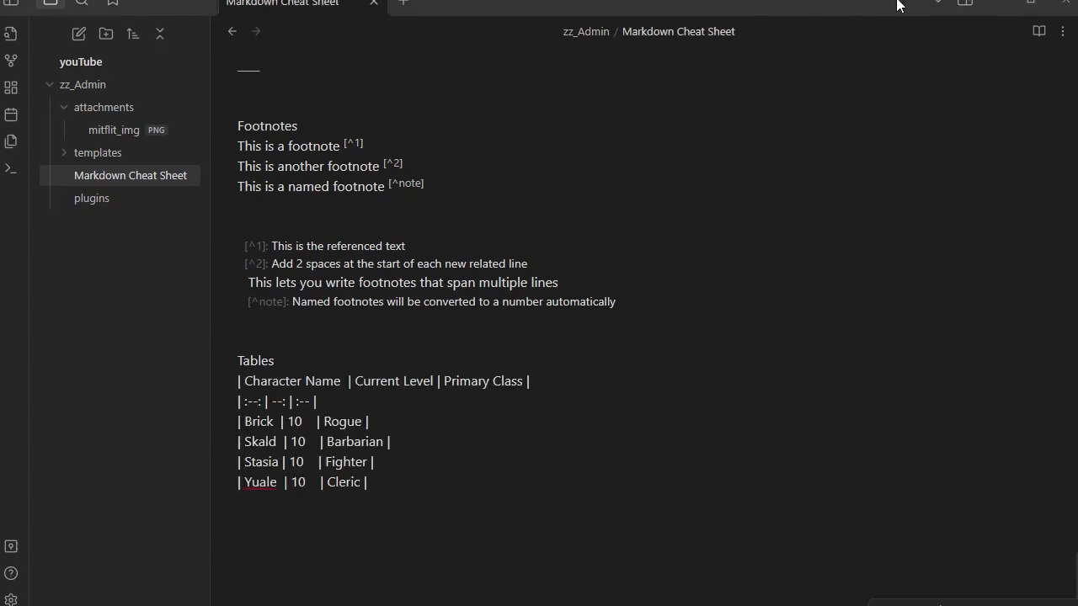
- Insert a blank line between the Tables label and the table, checking the table in reading view before and after the change
left_click(1038, 31)
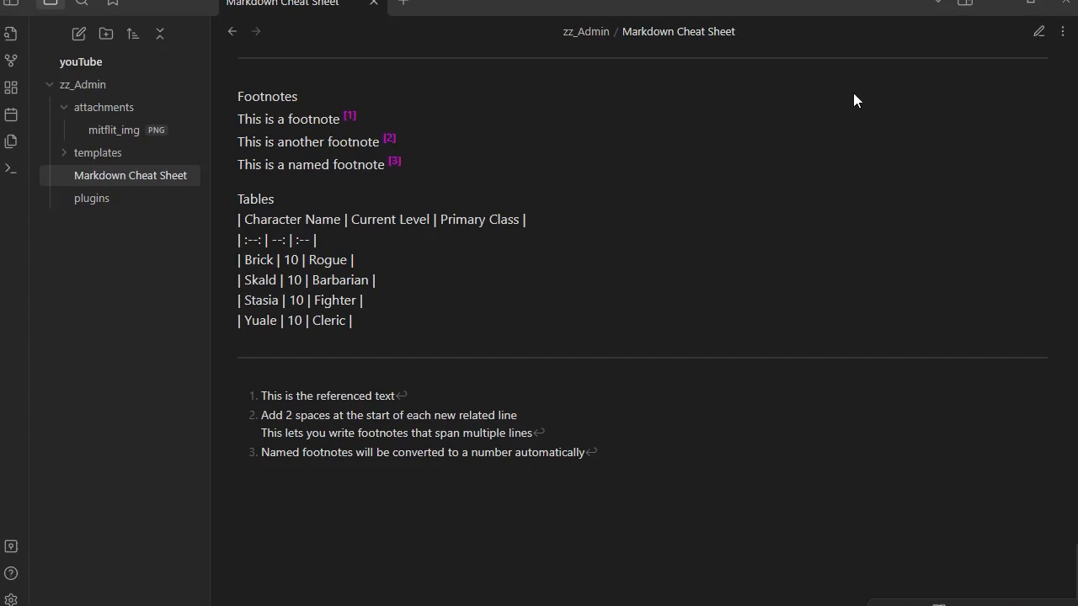
left_click(1038, 31)
left_click(290, 363)
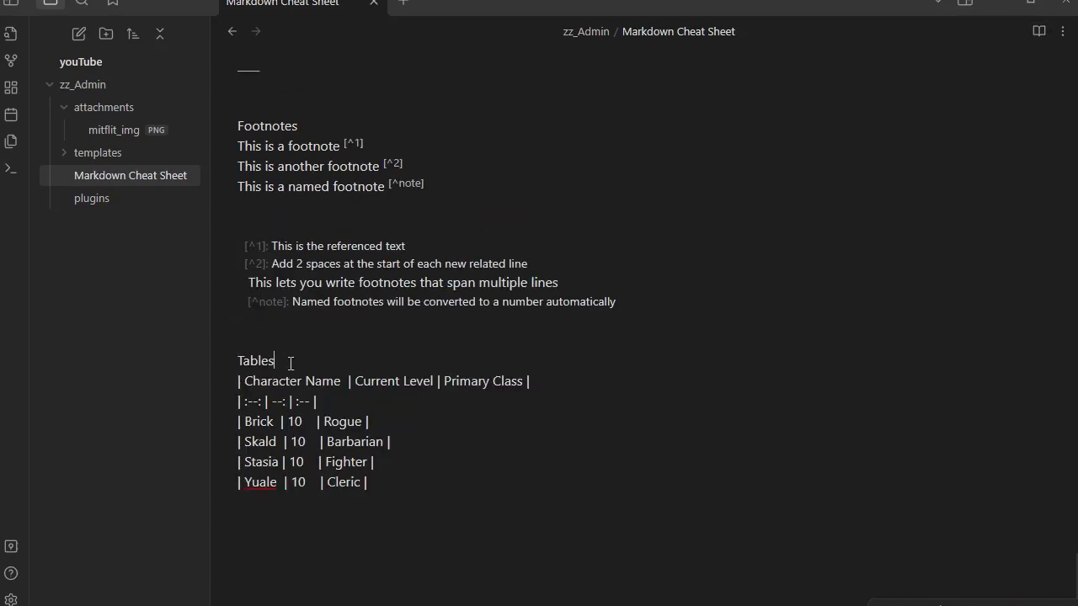
key("Return")
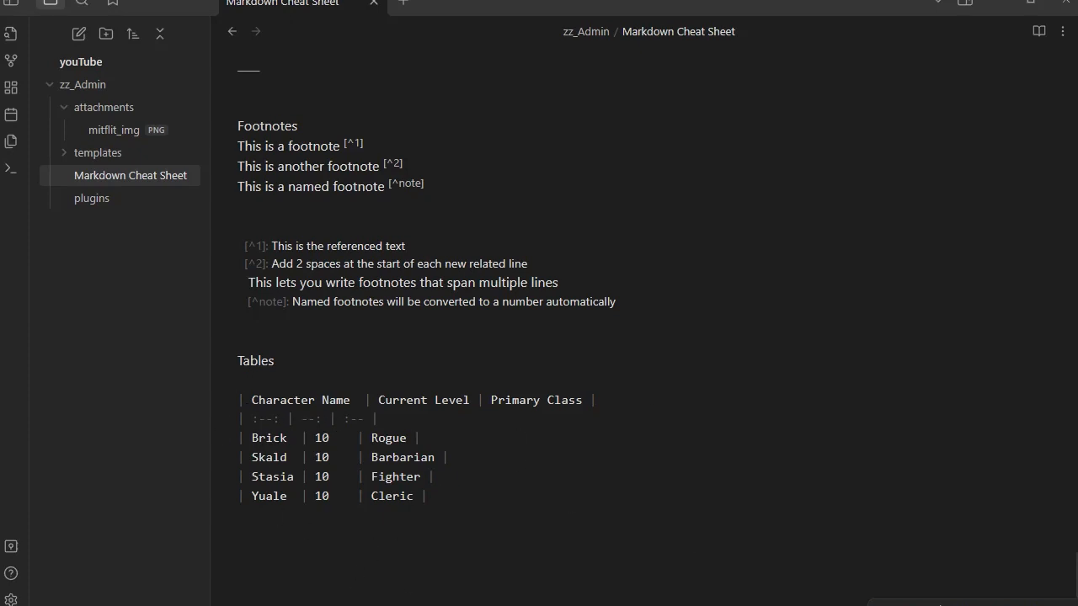
left_click(1038, 32)
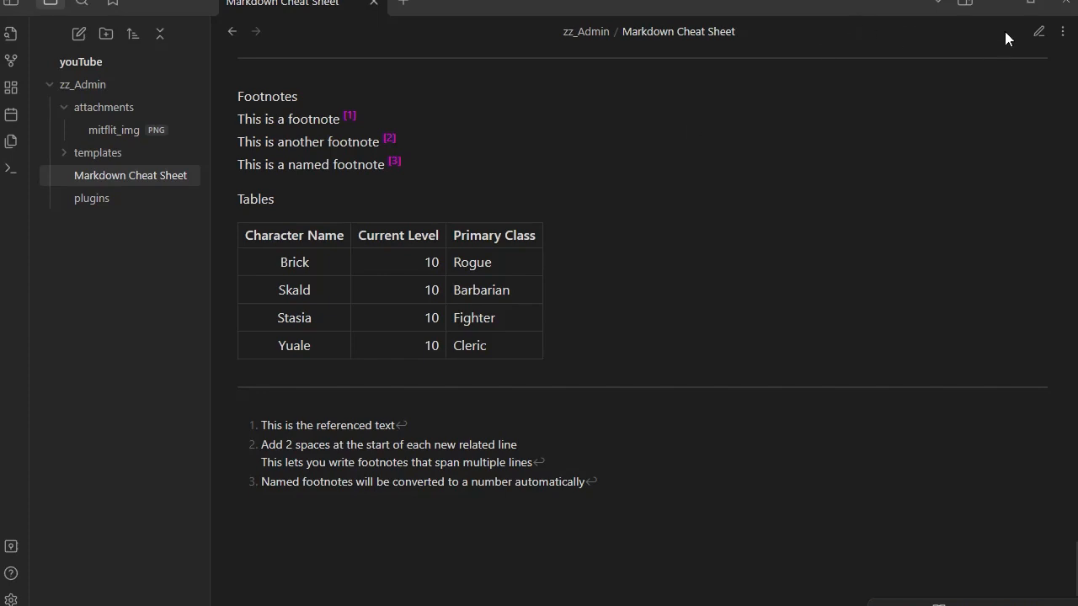
left_click(1038, 31)
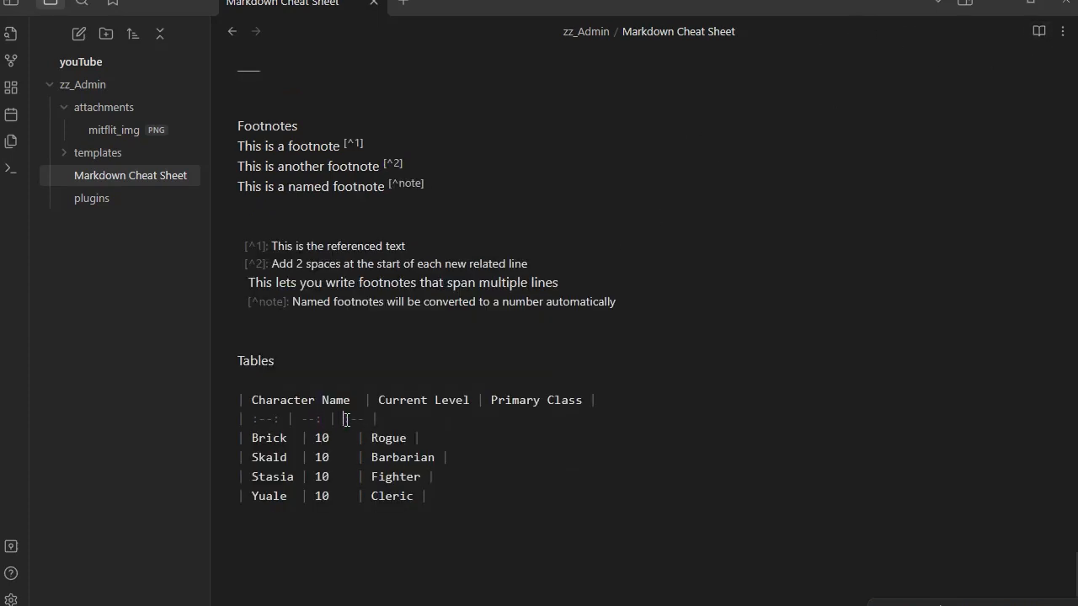
left_click(1039, 32)
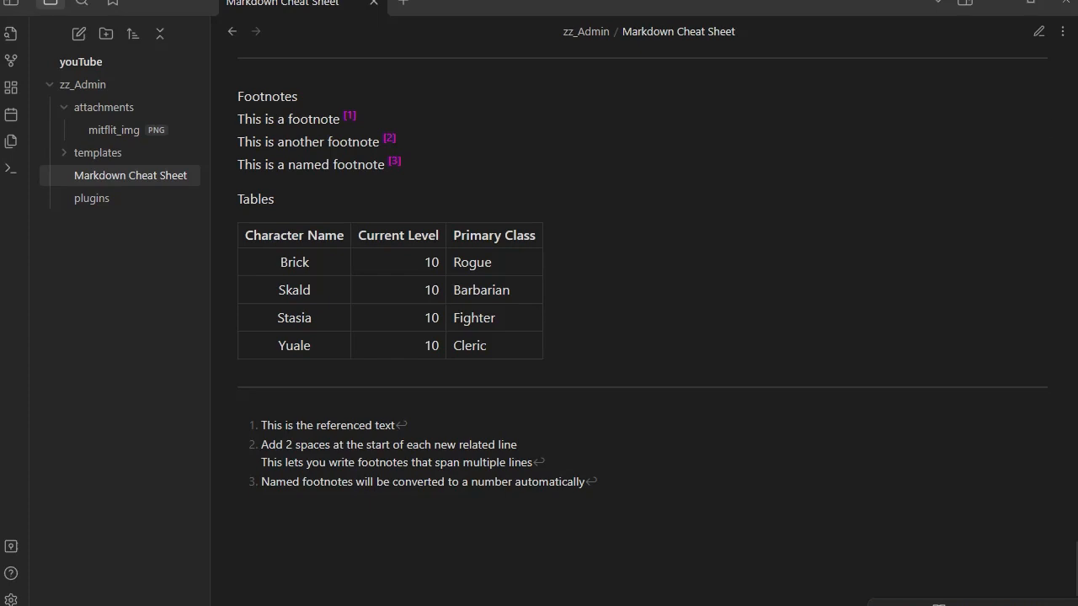
left_click(1039, 32)
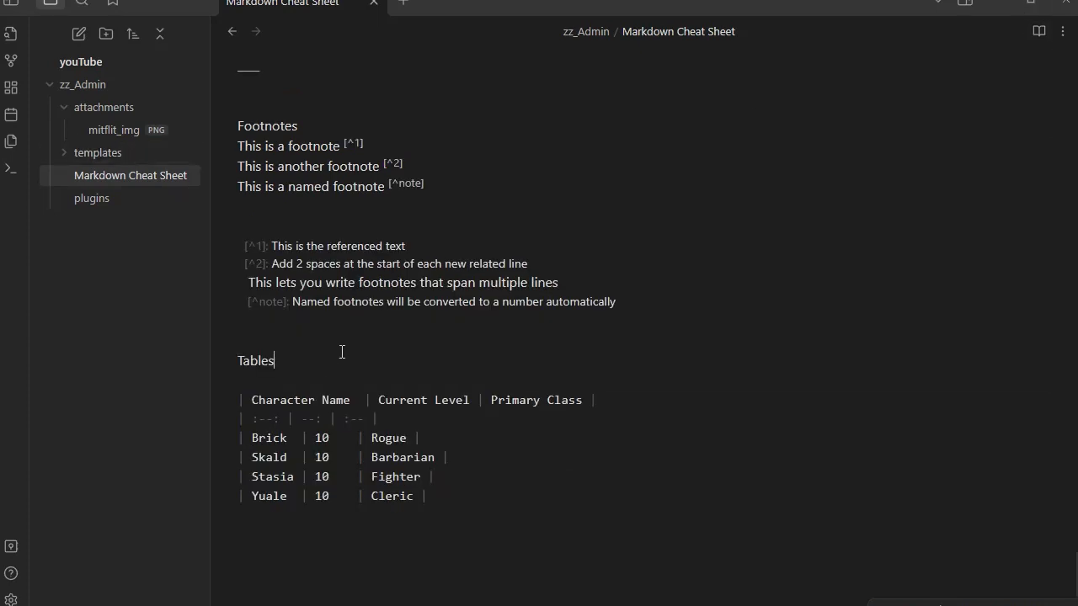
- Append "(Make sure there is an empty line before the table)" to the Tables label and preview the note in reading view
type("()")
type("Mkes ")
type("sure there i")
type("s no")
key("BackSpace")
key("BackSpace")
key("Delete")
type("a")
type("an em")
type("pty line")
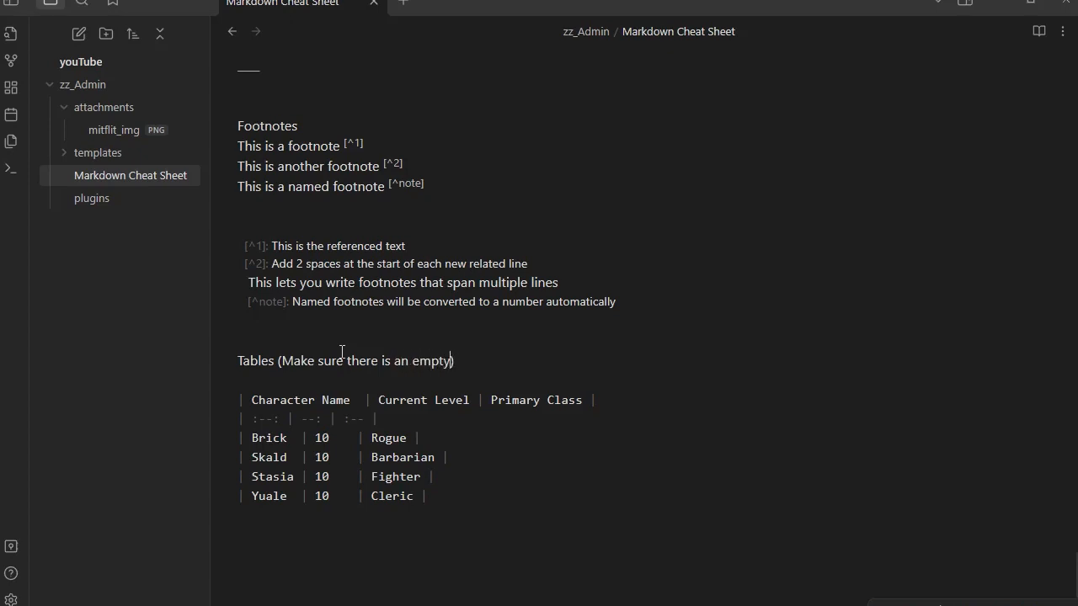
type(" before the table")
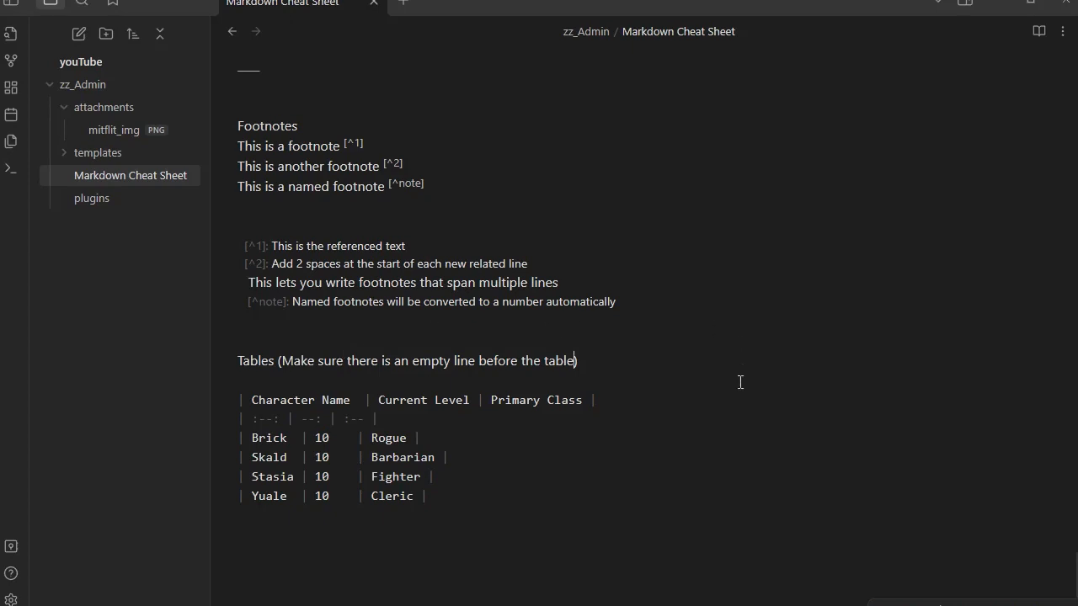
left_click(669, 375)
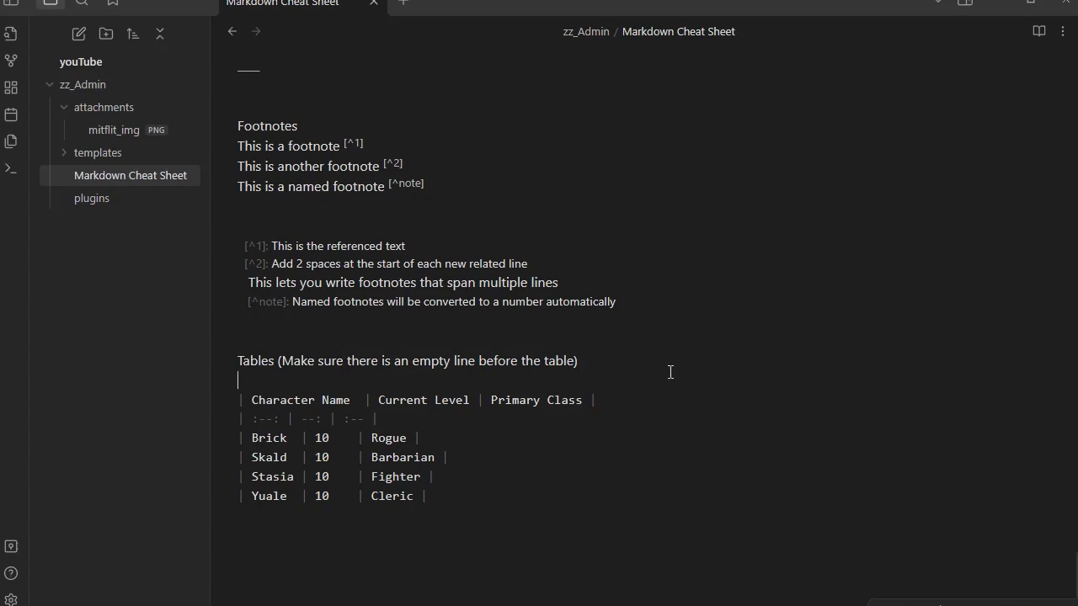
left_click(1040, 31)
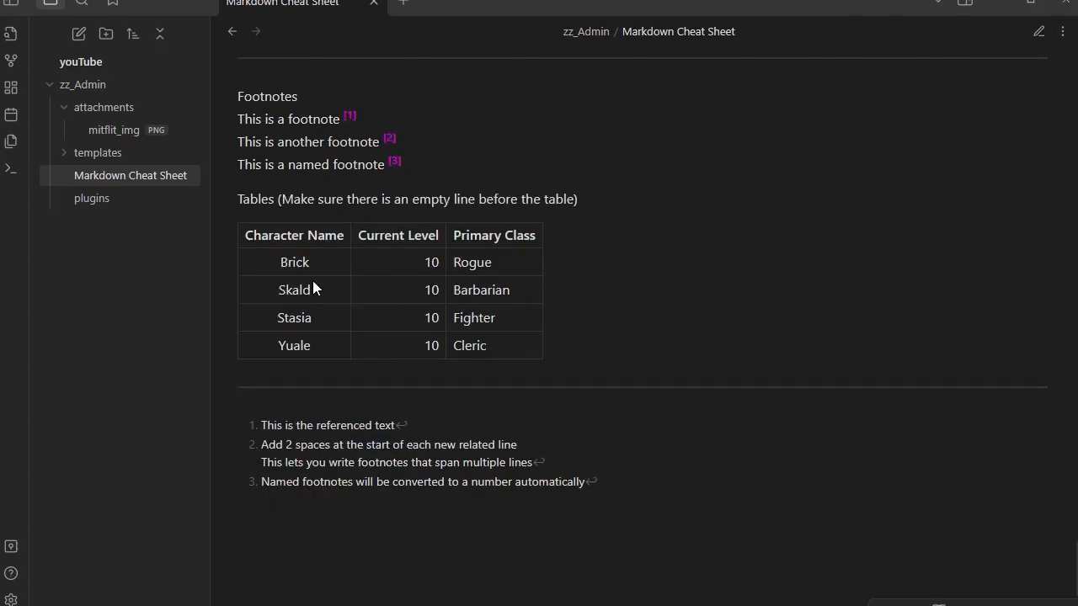
- Pad the delimiter and Brick rows with spaces so their pipes line up with the header row, and preview the table
left_click(1035, 35)
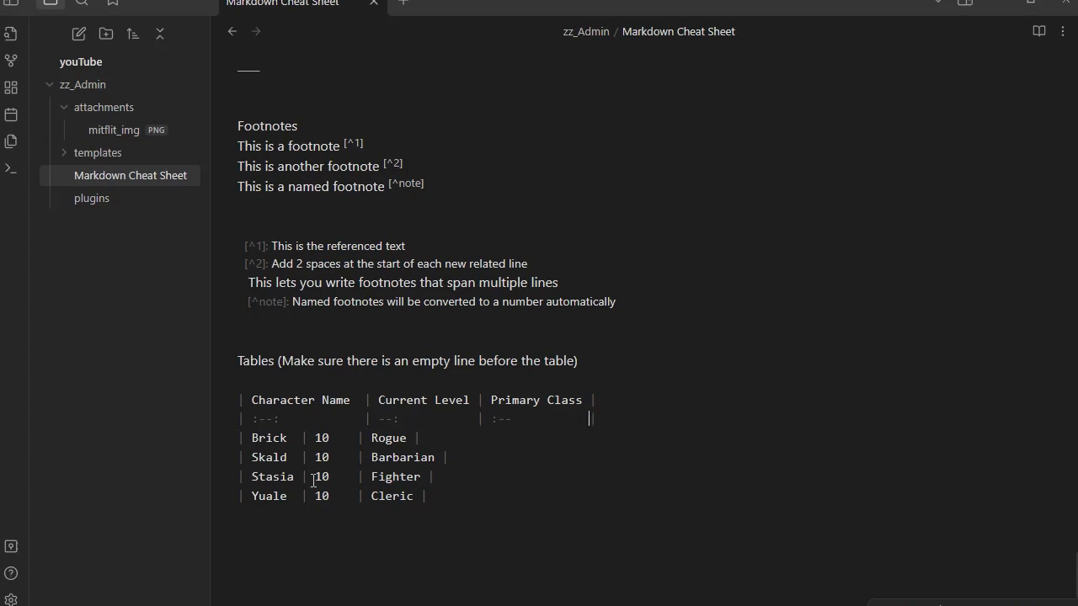
left_click(299, 437)
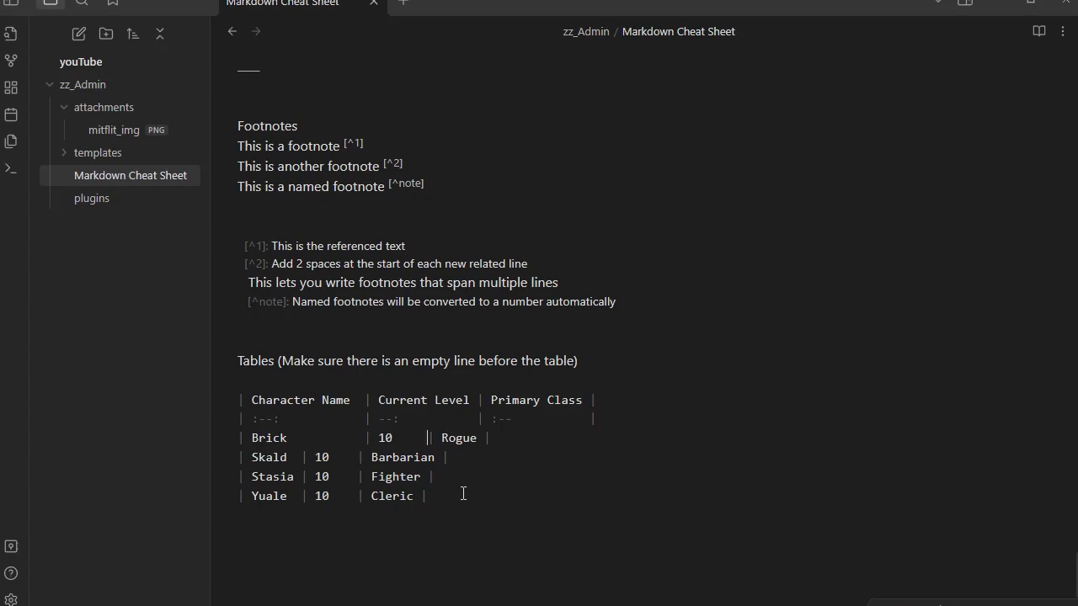
key("BackSpace")
key("BackSpace")
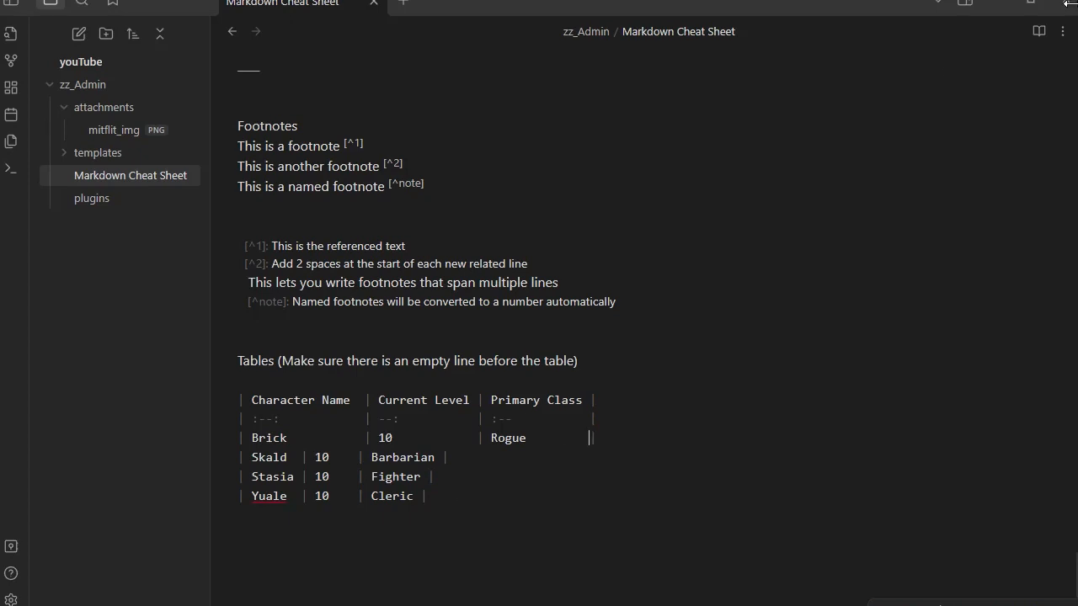
left_click(1039, 32)
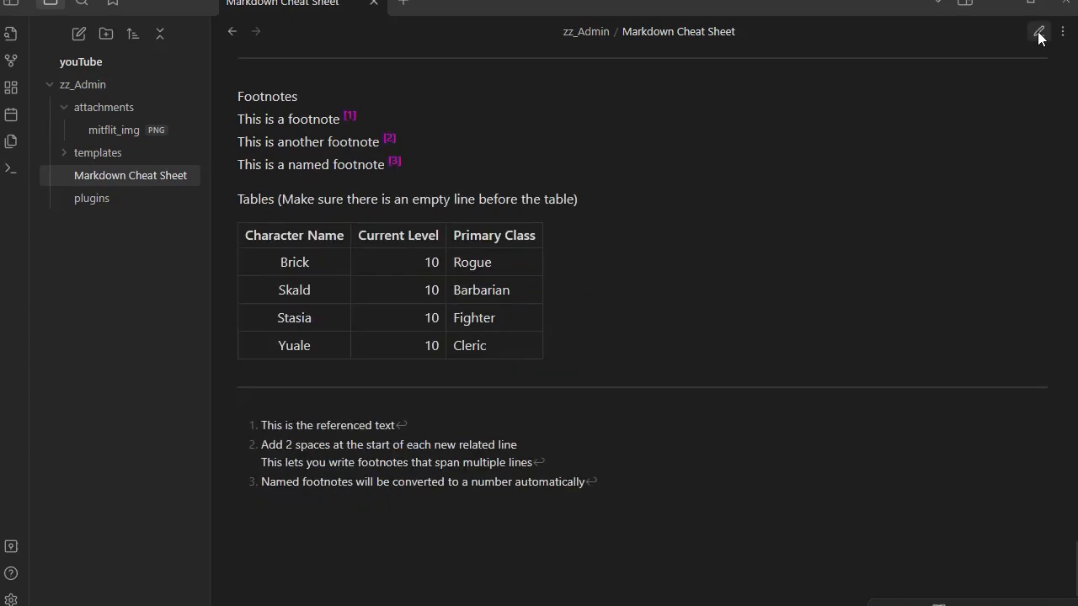
- Pad the Skald, Stasia and Yuale rows with spaces so their pipes align with the header row, and preview the table
left_click(1038, 33)
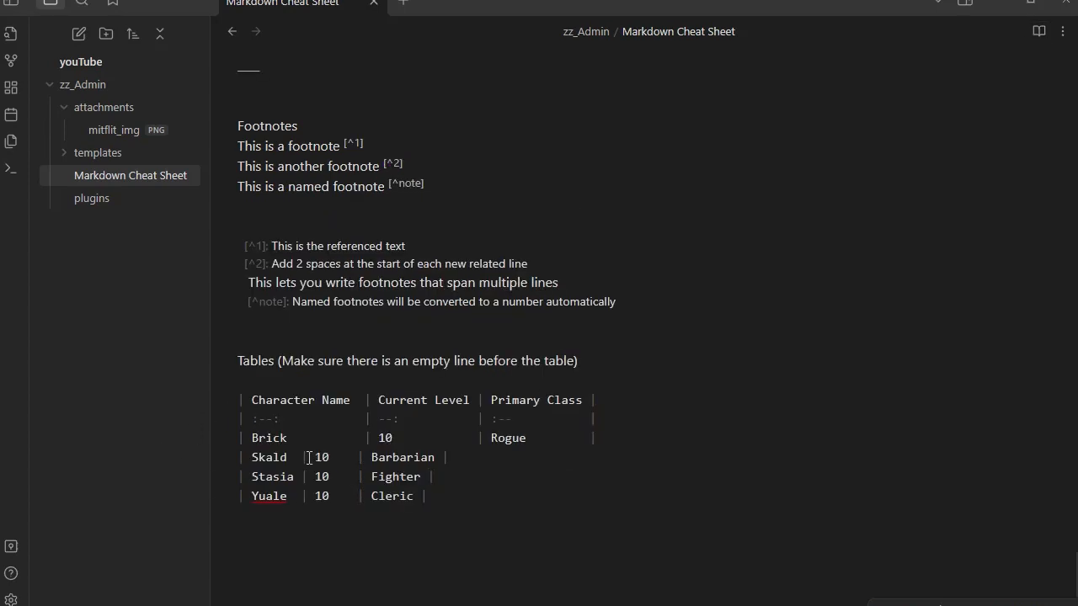
left_click(308, 458)
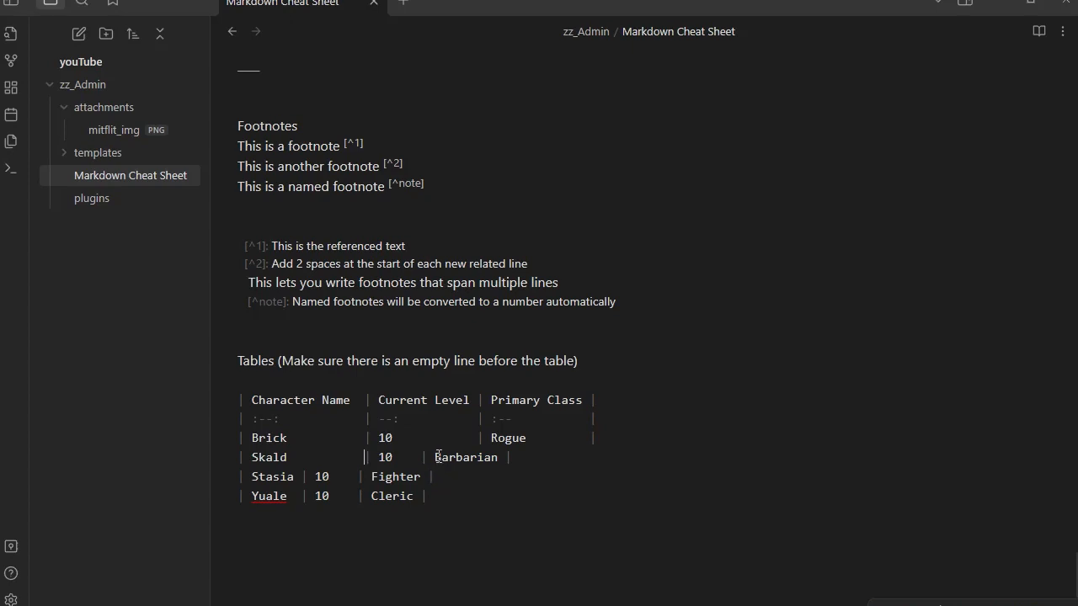
left_click(423, 458)
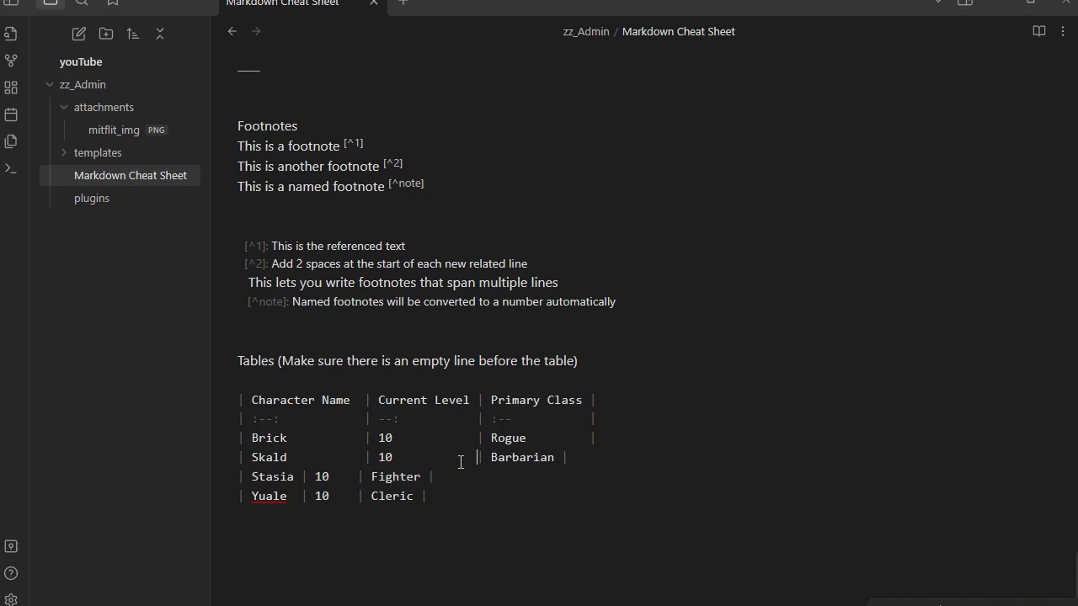
left_click(564, 459)
left_click(304, 479)
left_click(422, 477)
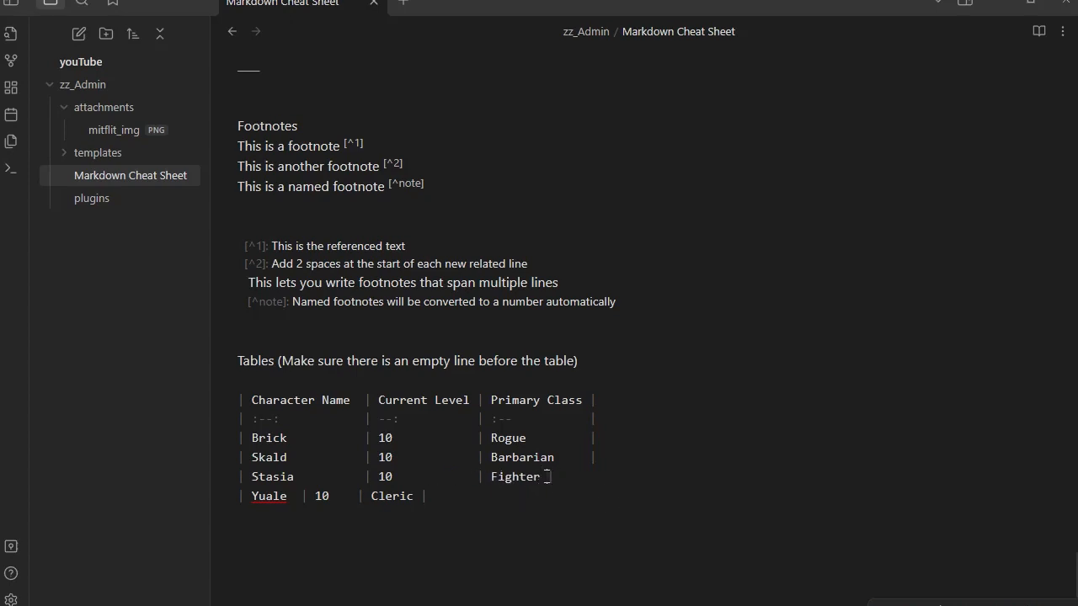
left_click(547, 476)
left_click(300, 496)
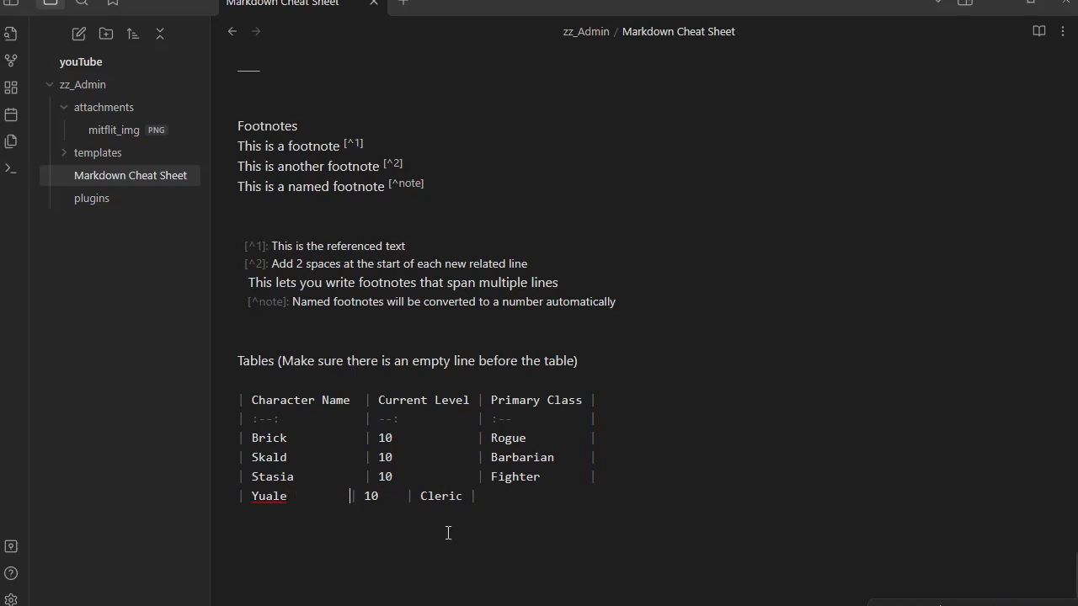
key("BackSpace")
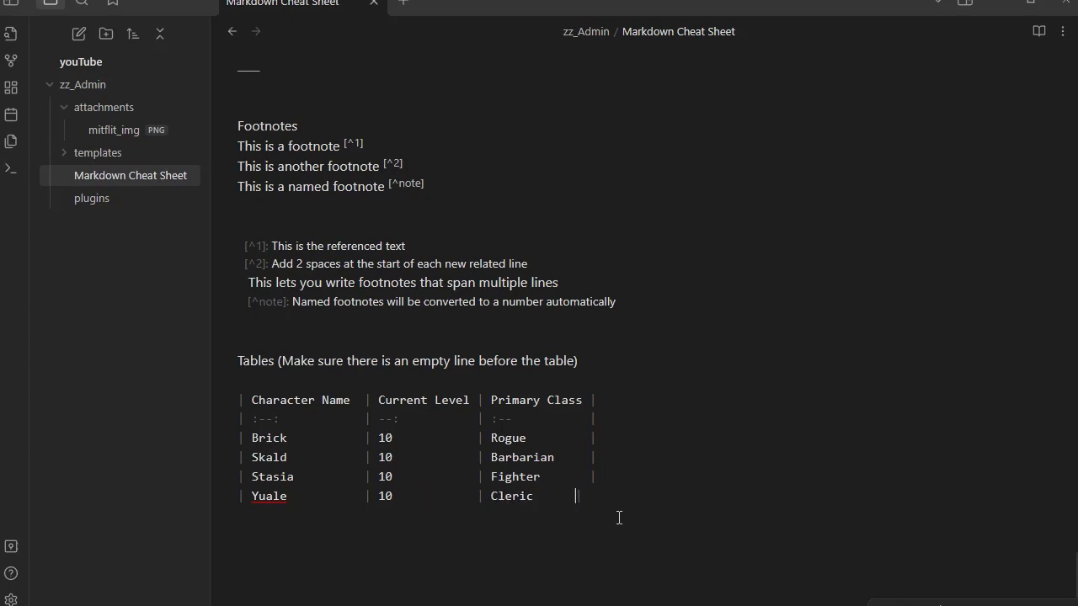
left_click(1039, 34)
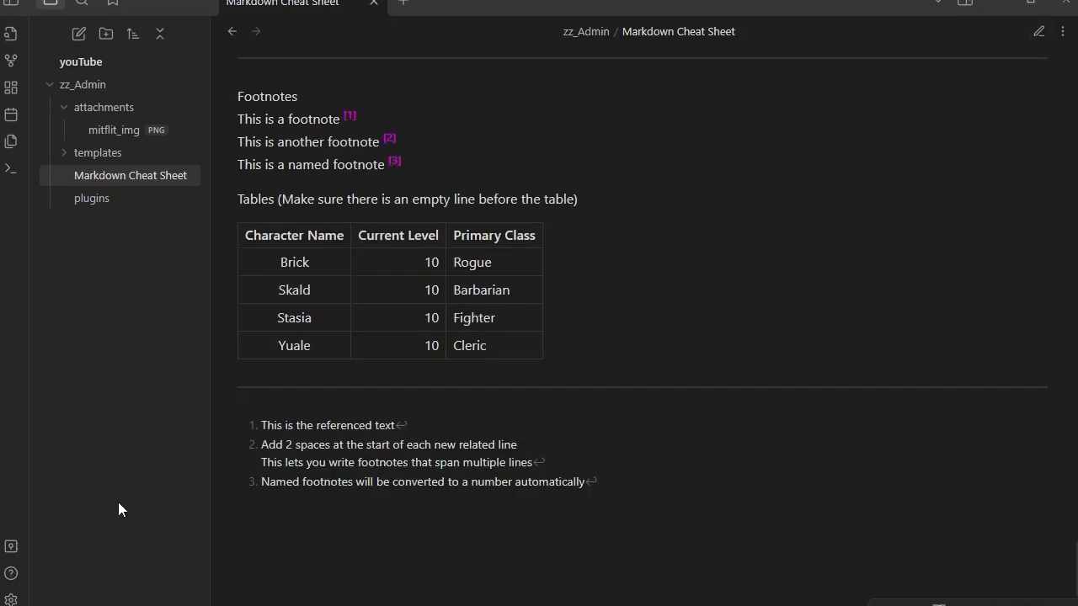
- Remove the colon from the Primary Class delimiter, check the column's alignment in reading view, and restore the delimiter as :--
left_click(1039, 34)
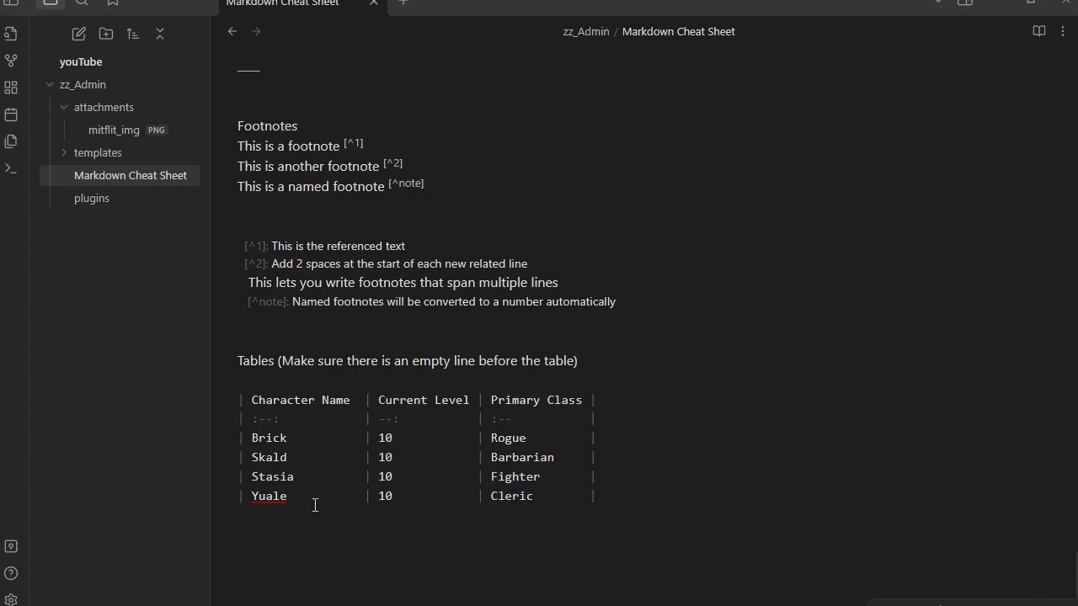
left_click_drag(252, 419, 282, 417)
left_click(493, 417)
left_click(1039, 31)
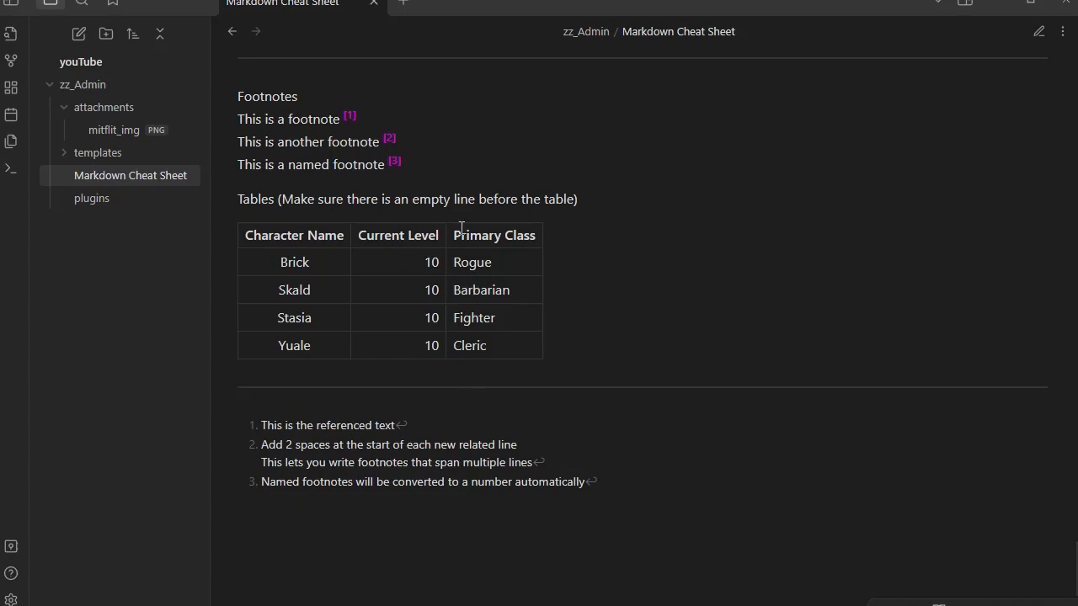
left_click(1038, 32)
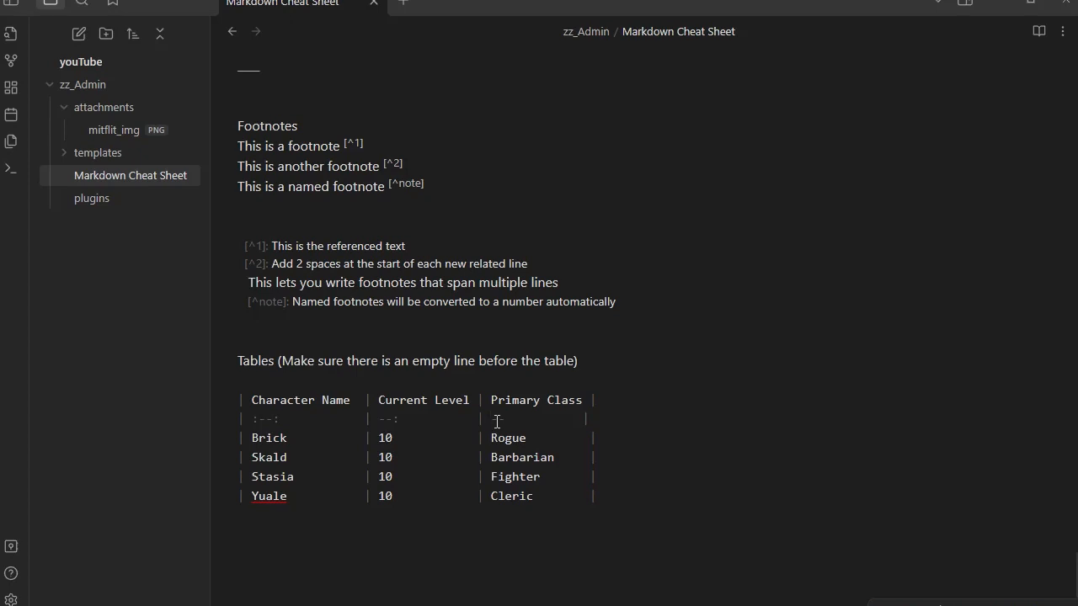
type(":--")
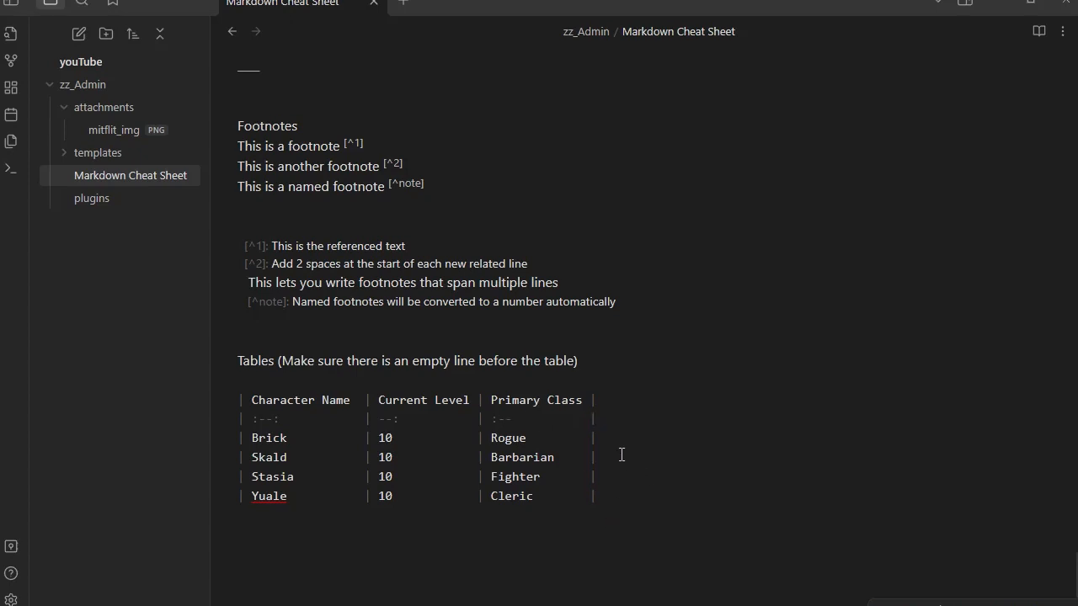